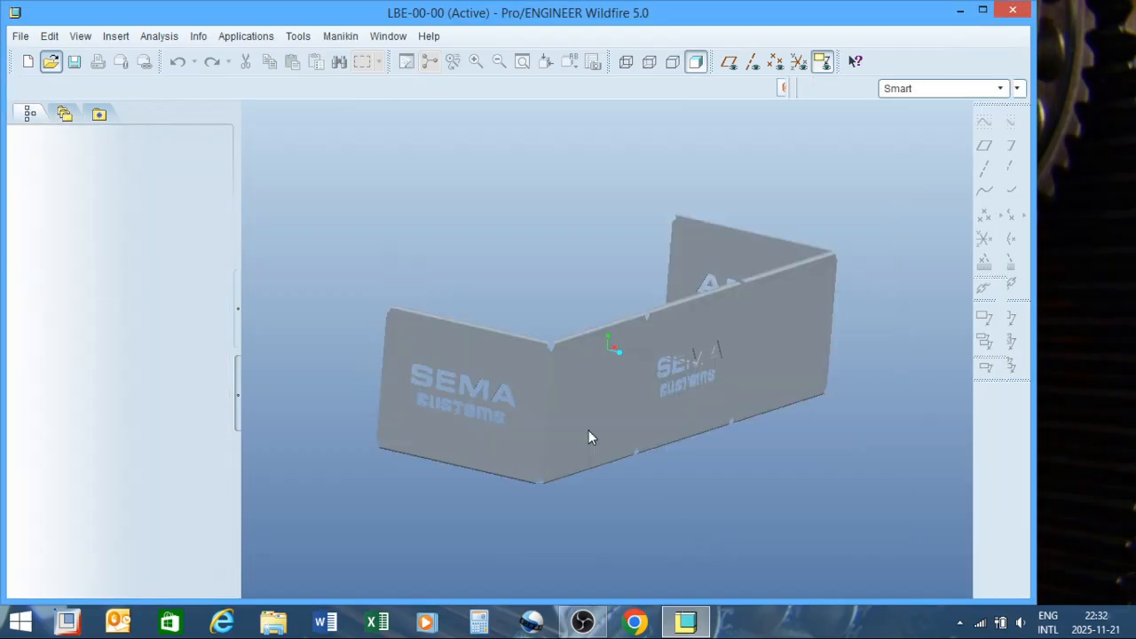
Start a new drawing file for the LBE-00-00 assembly, keeping the default name.
middle_drag(662, 318, 596, 281)
scroll(501, 417, down, 2)
scroll(503, 426, up, 2)
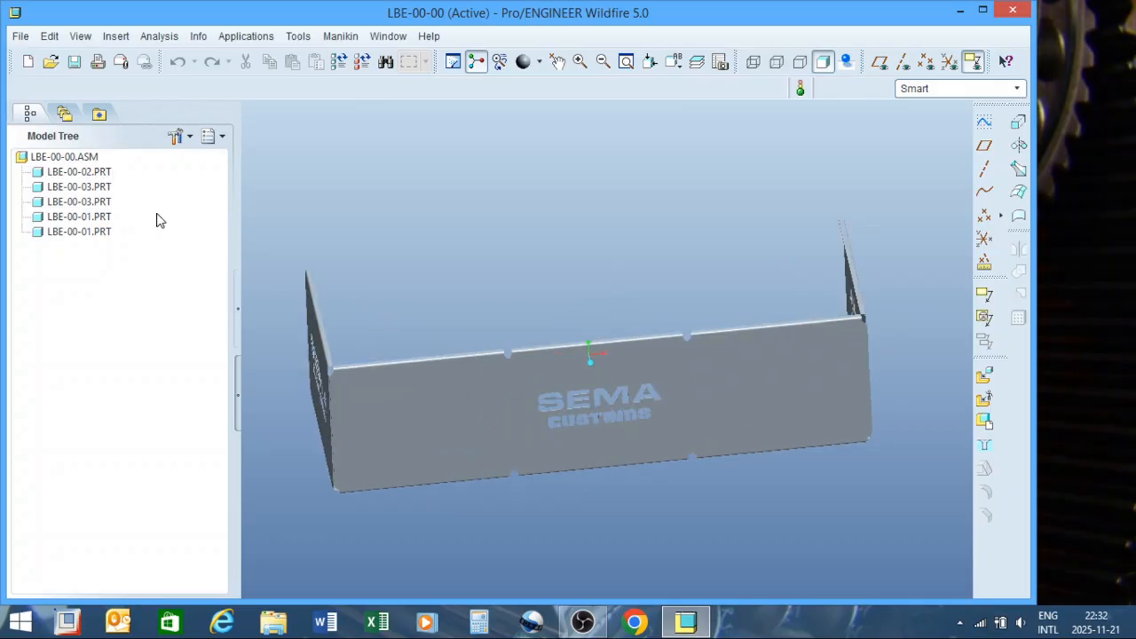
click(27, 64)
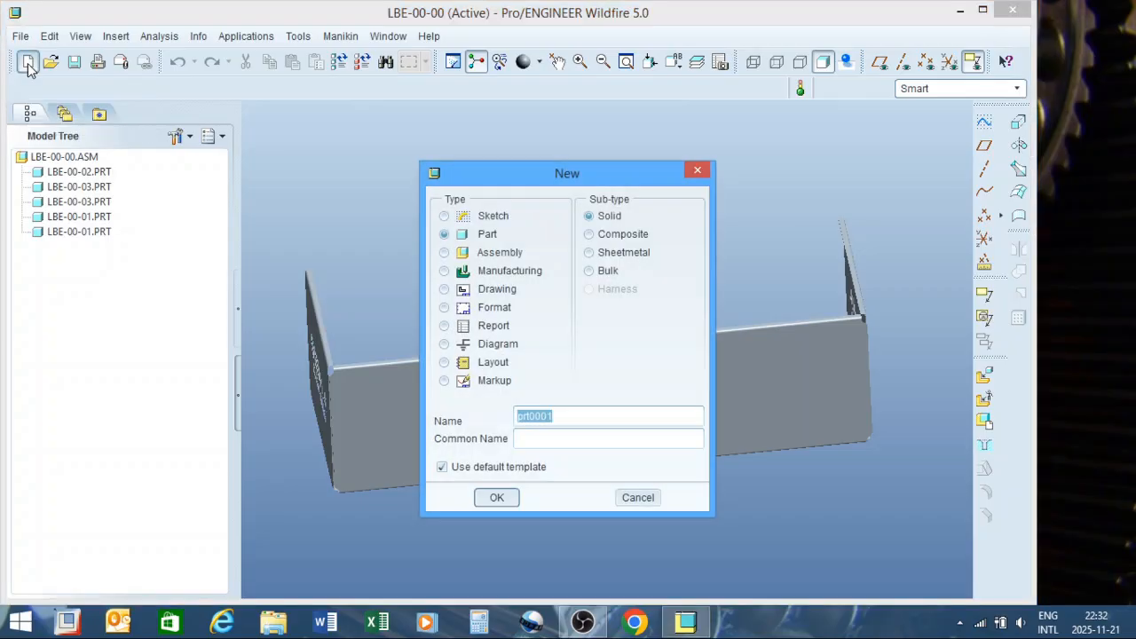
click(480, 291)
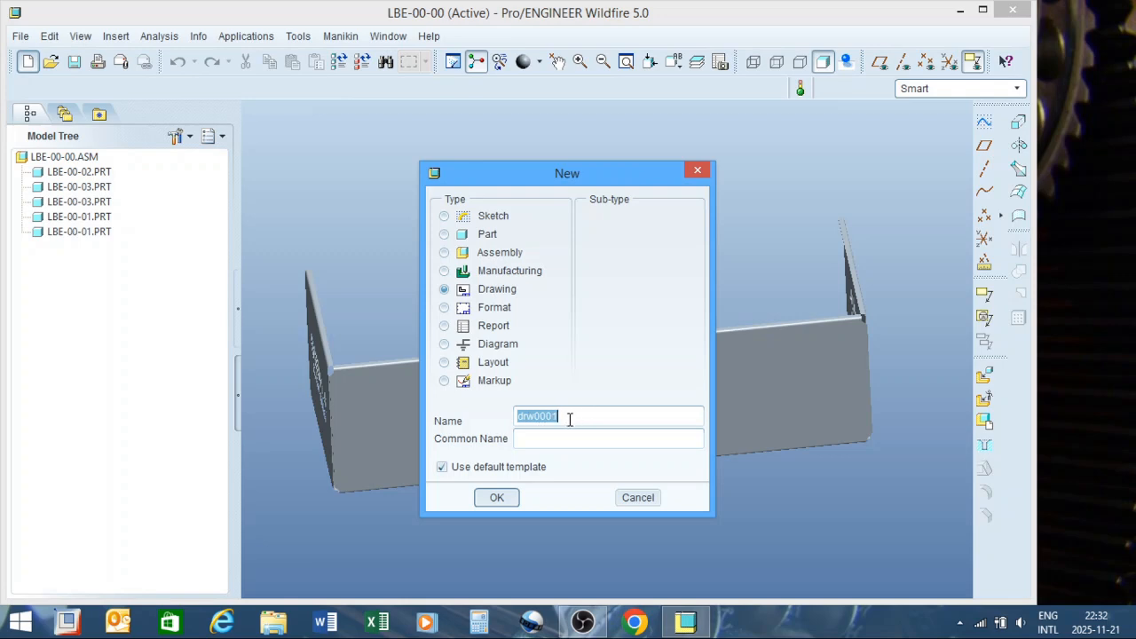
click(503, 499)
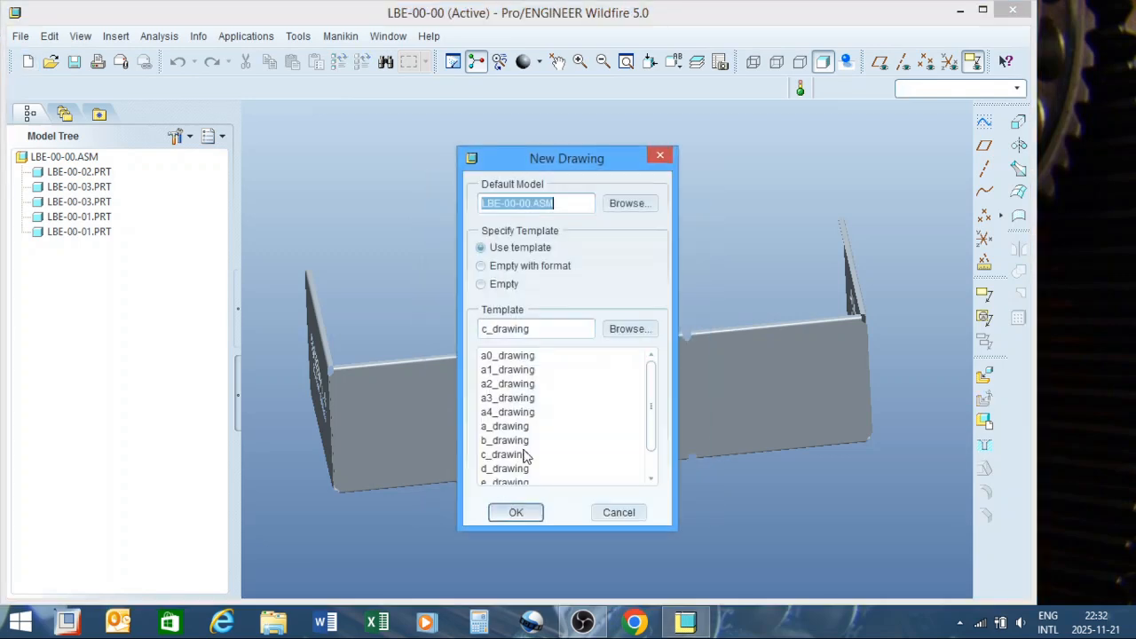
Create the drawing as empty with format, using sema_a3_format.frm from the working directory.
click(523, 267)
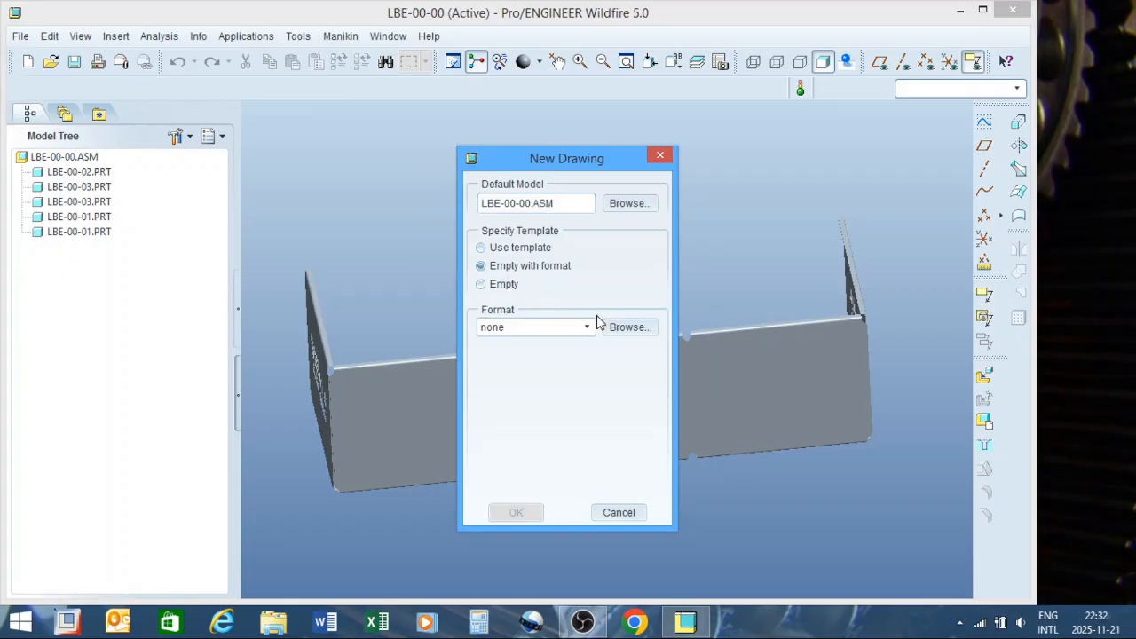
click(627, 327)
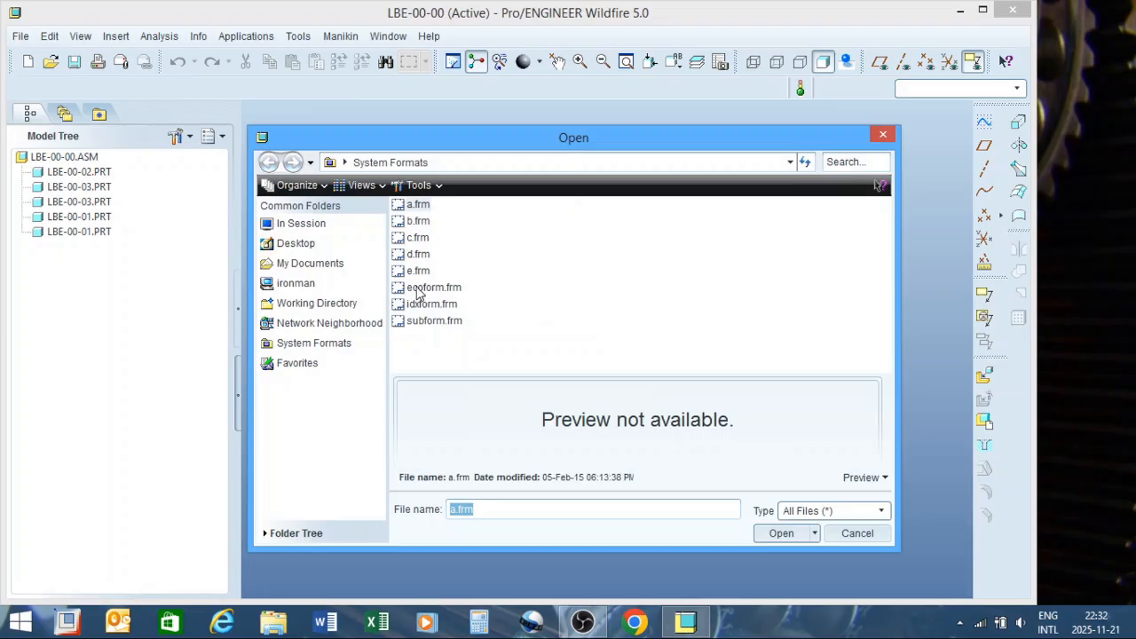
click(345, 304)
click(474, 211)
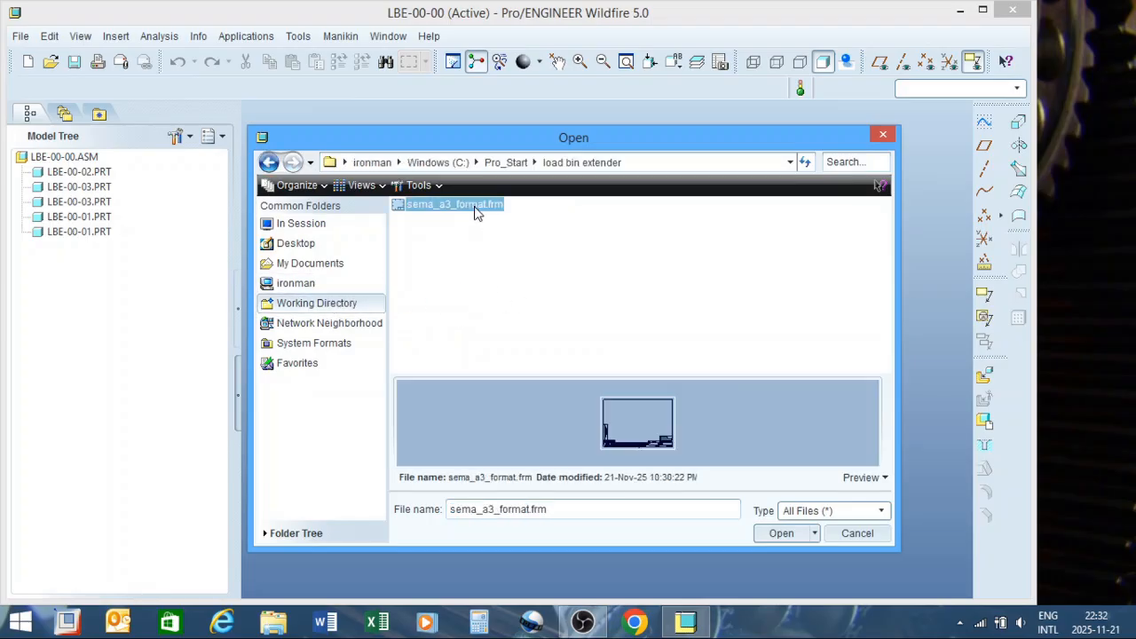
click(777, 534)
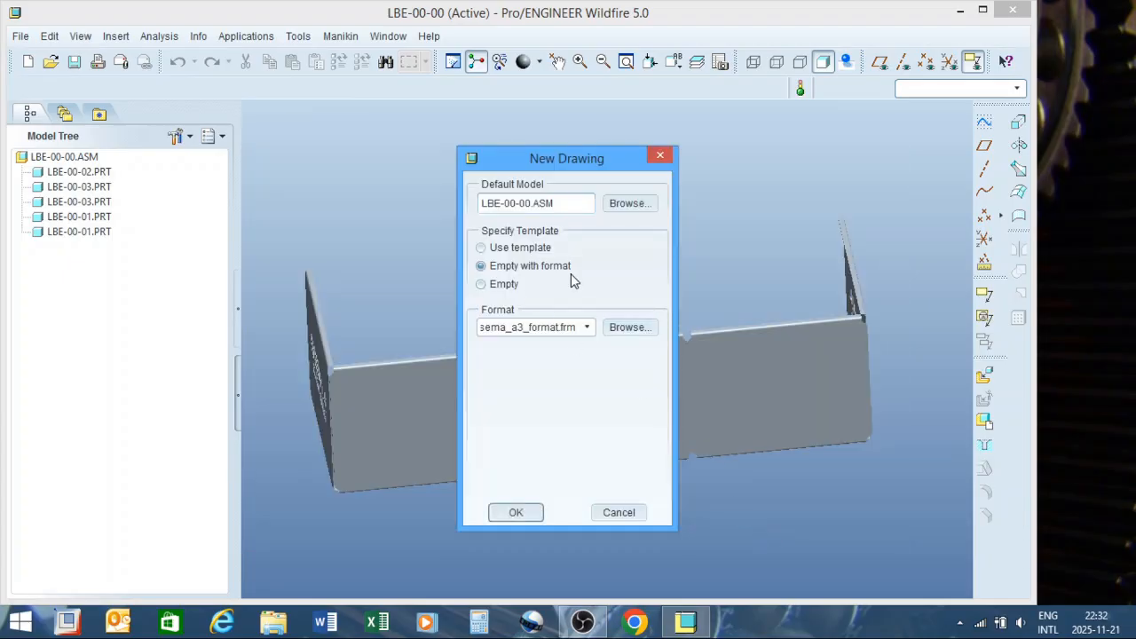
click(518, 511)
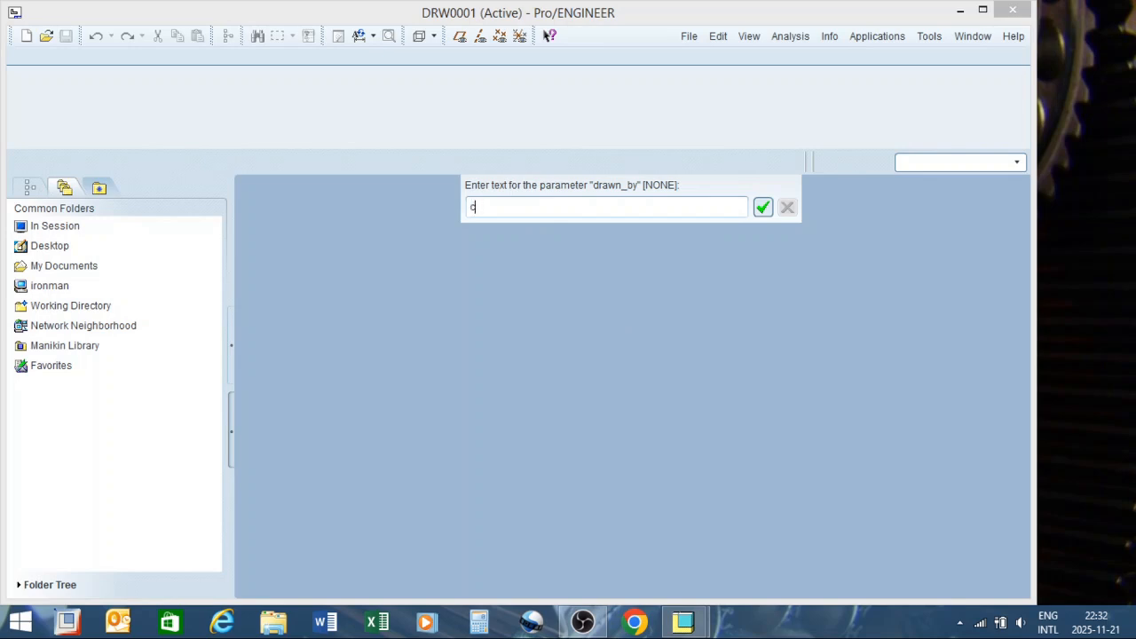
Fill in the title block parameters: the drafter's name for drawn_by, "asm" for PROJECT and "steel" for MATERIAL.
text(stom cad man)
click(763, 208)
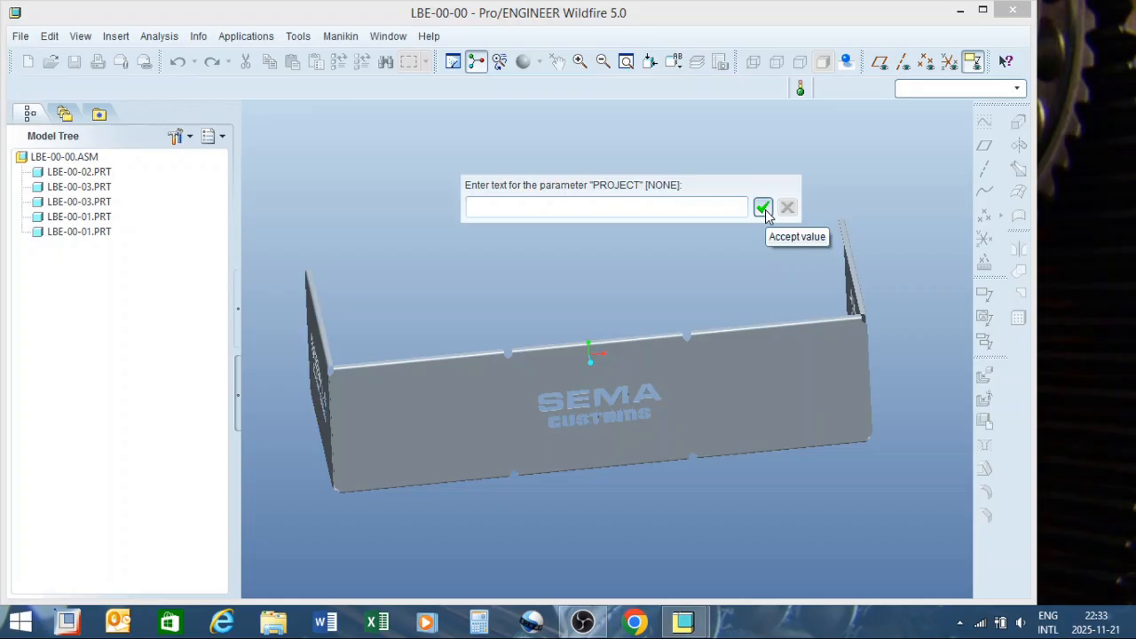
text(as)
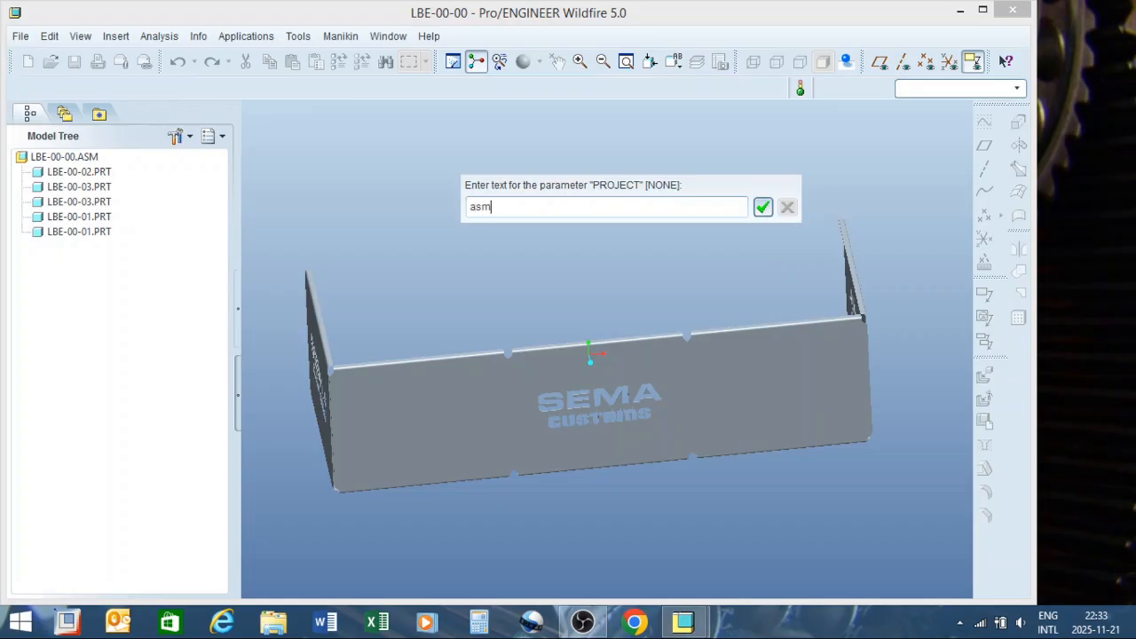
text(m)
click(764, 210)
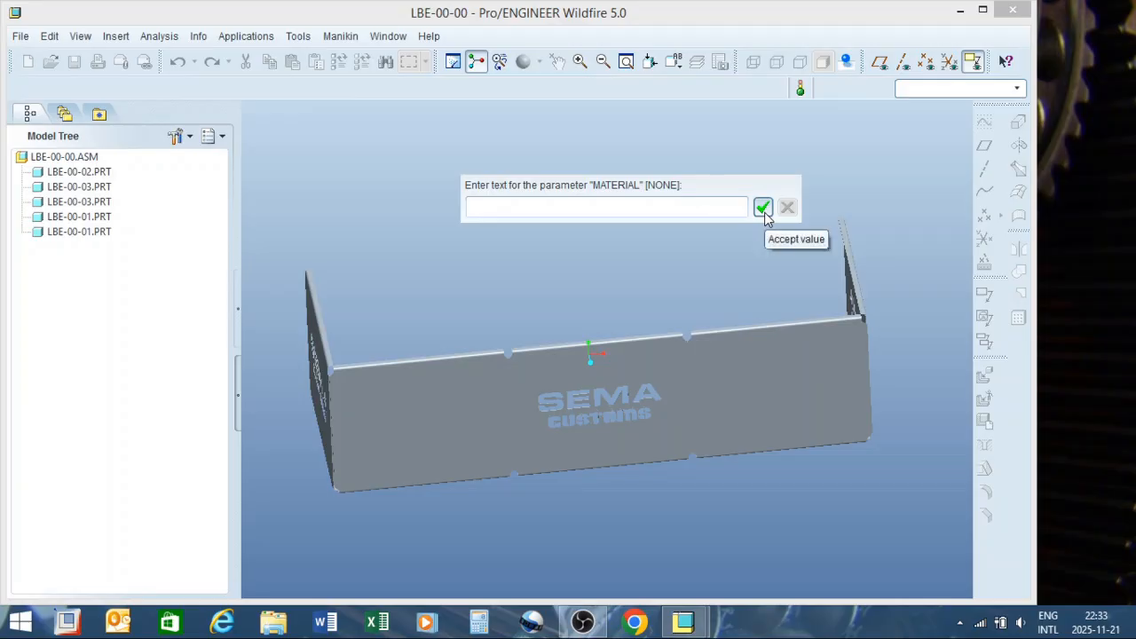
text(steel)
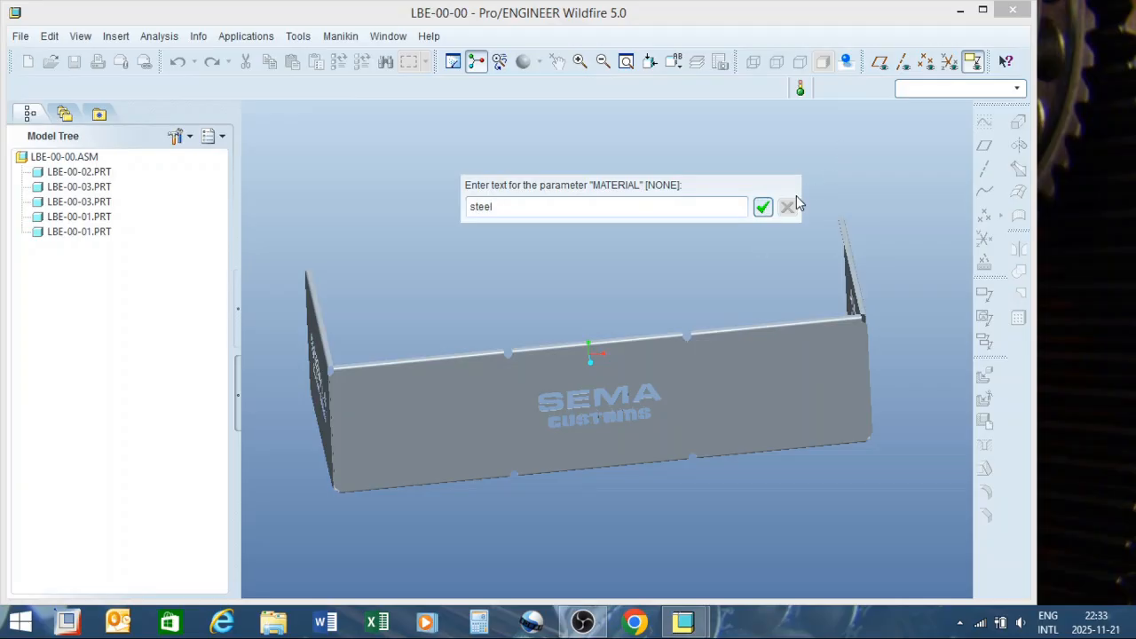
click(763, 208)
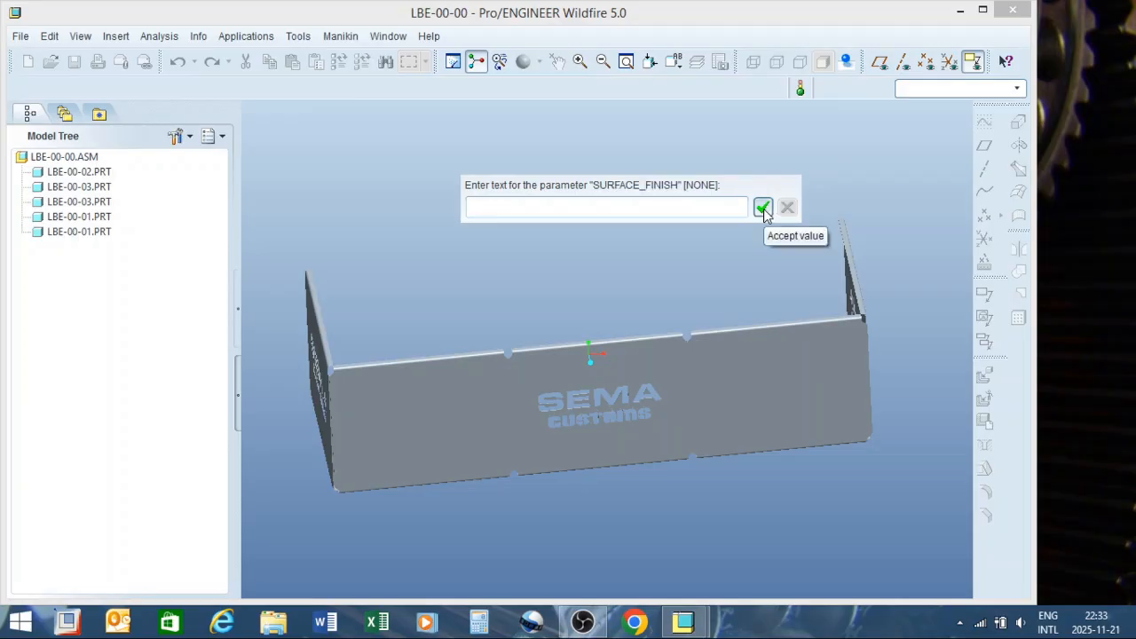
Enter "painted" for SURFACE_FINISH, 1 for curren_sheet and 1 for revision.
text(painted)
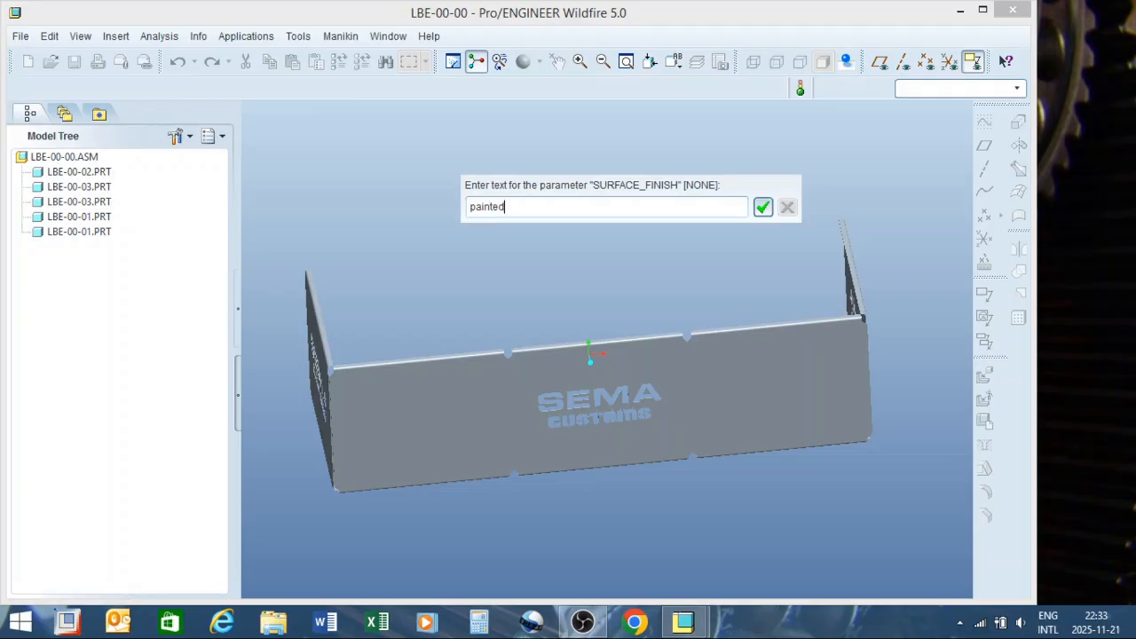
click(763, 208)
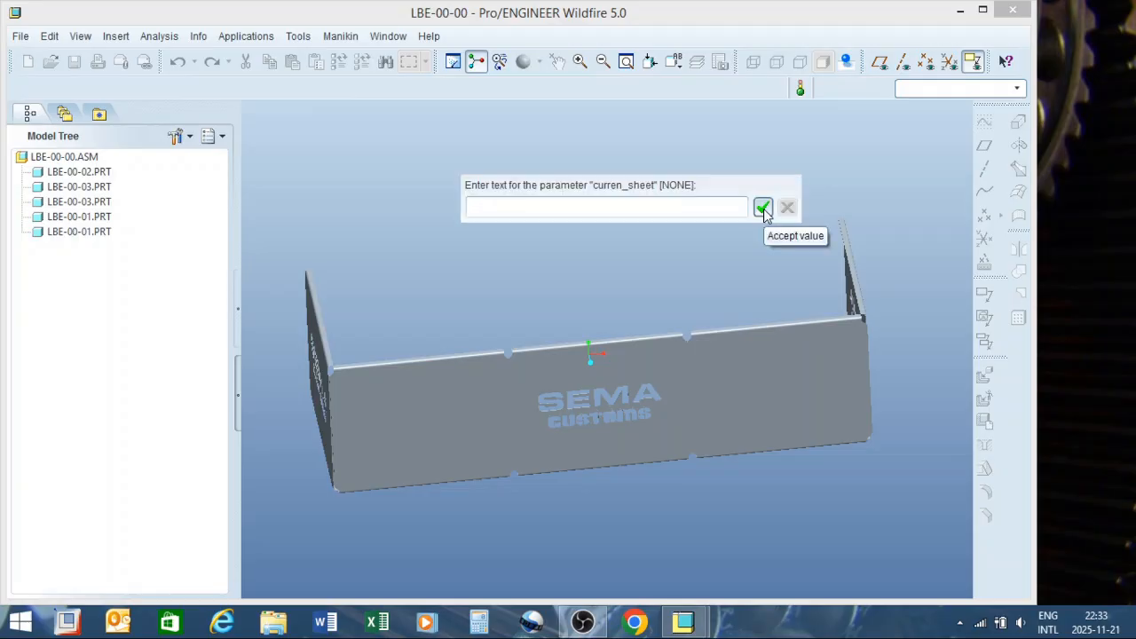
text(1)
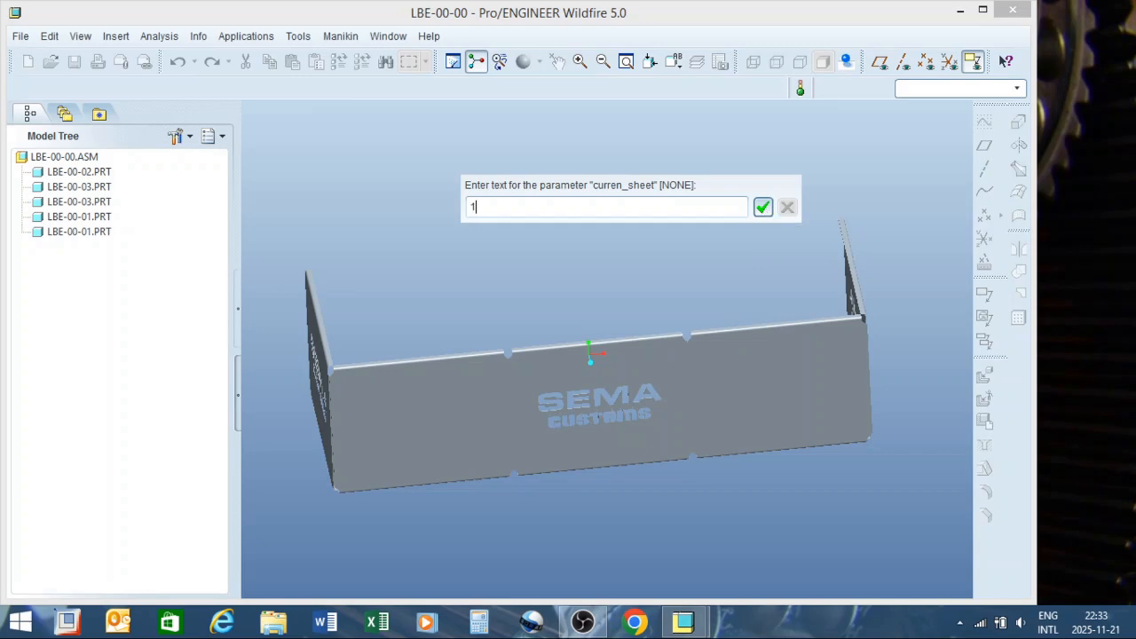
click(763, 208)
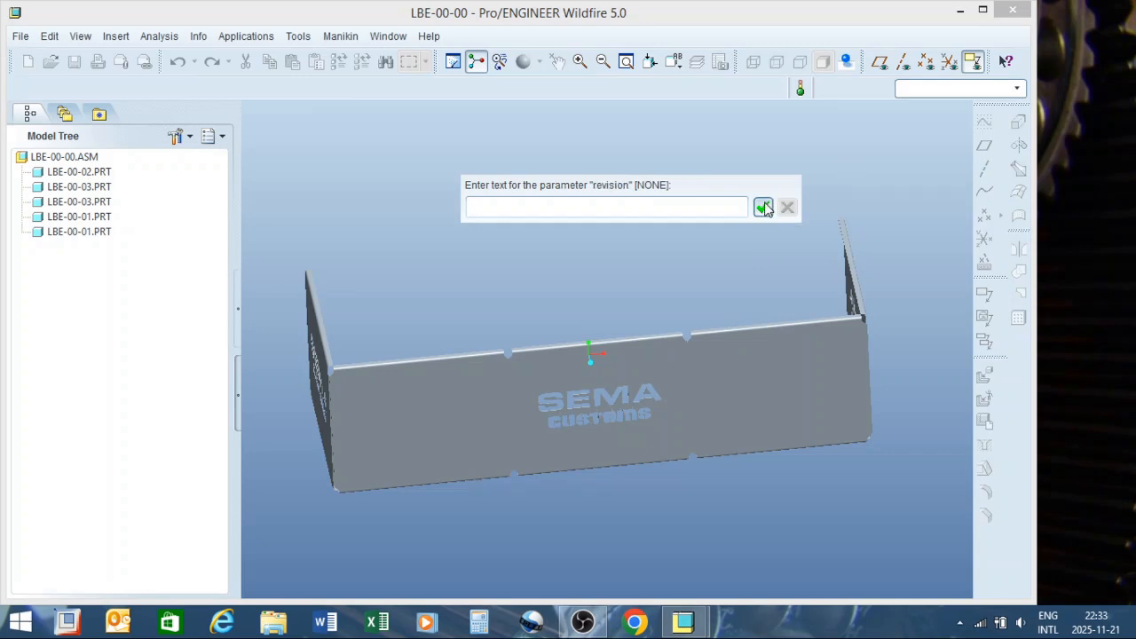
text(1)
click(761, 208)
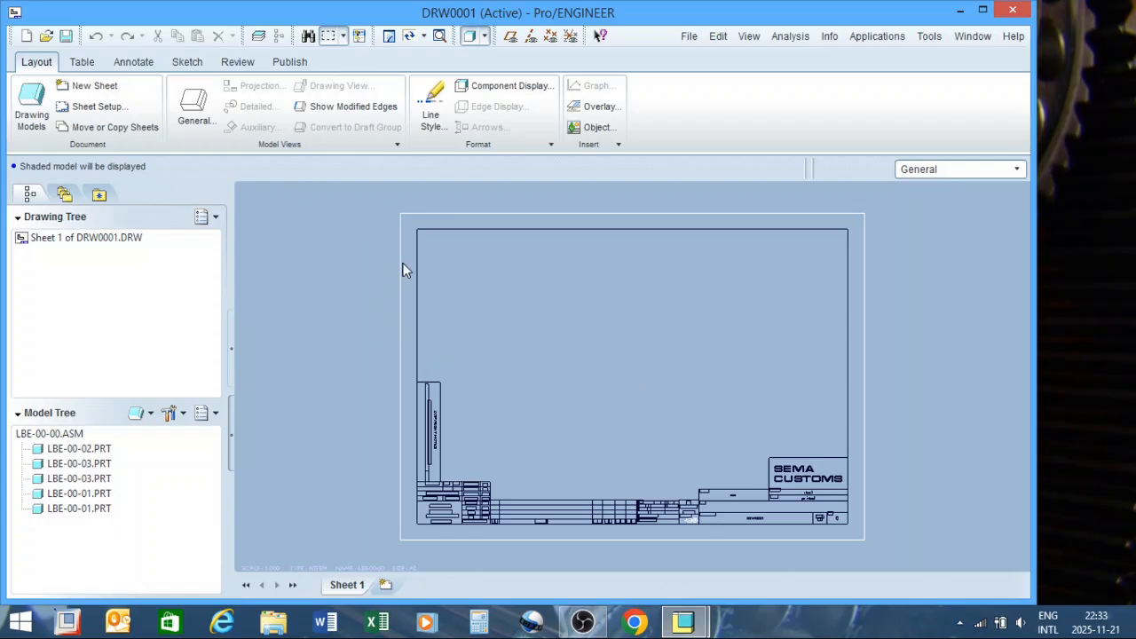
Insert a general view of the assembly with No Combined State near the middle of the sheet, keeping the default orientation.
click(197, 108)
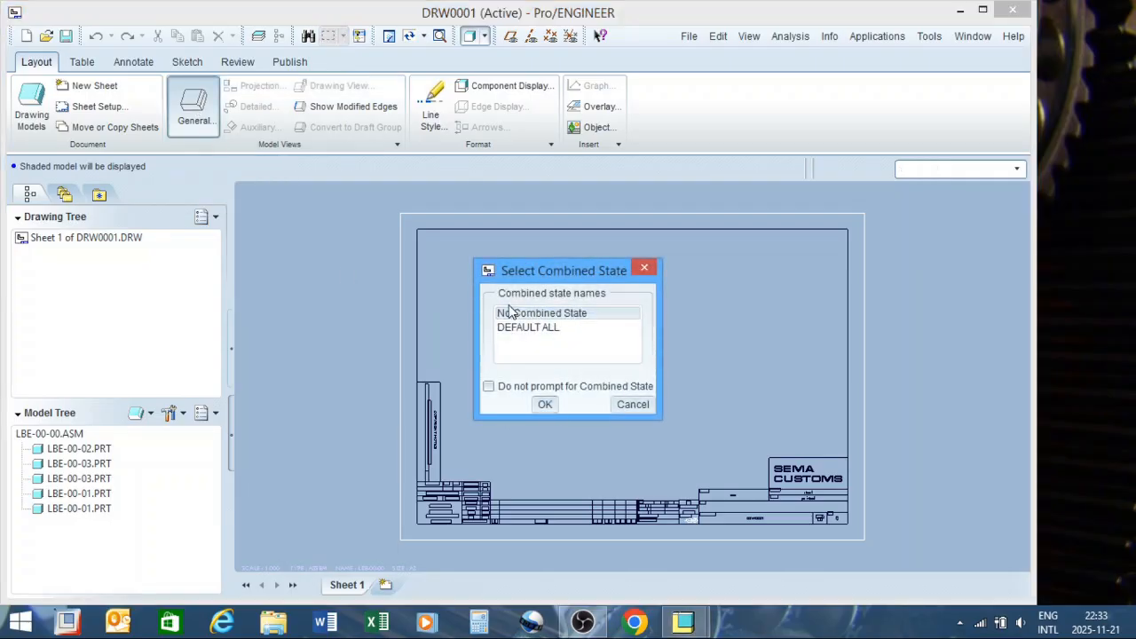
click(545, 404)
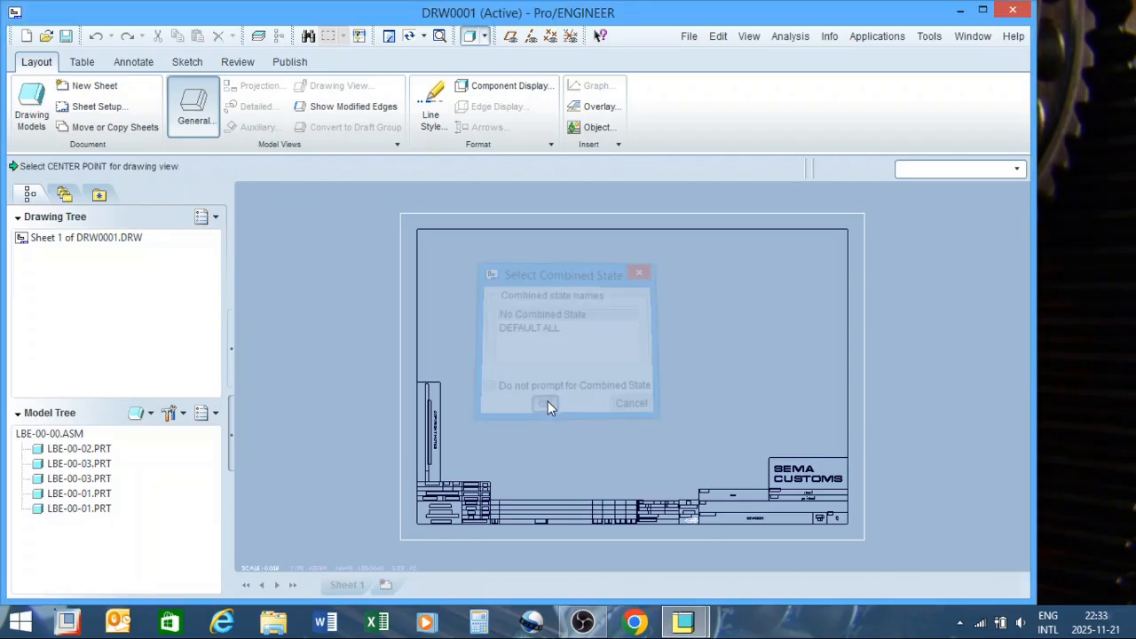
click(581, 378)
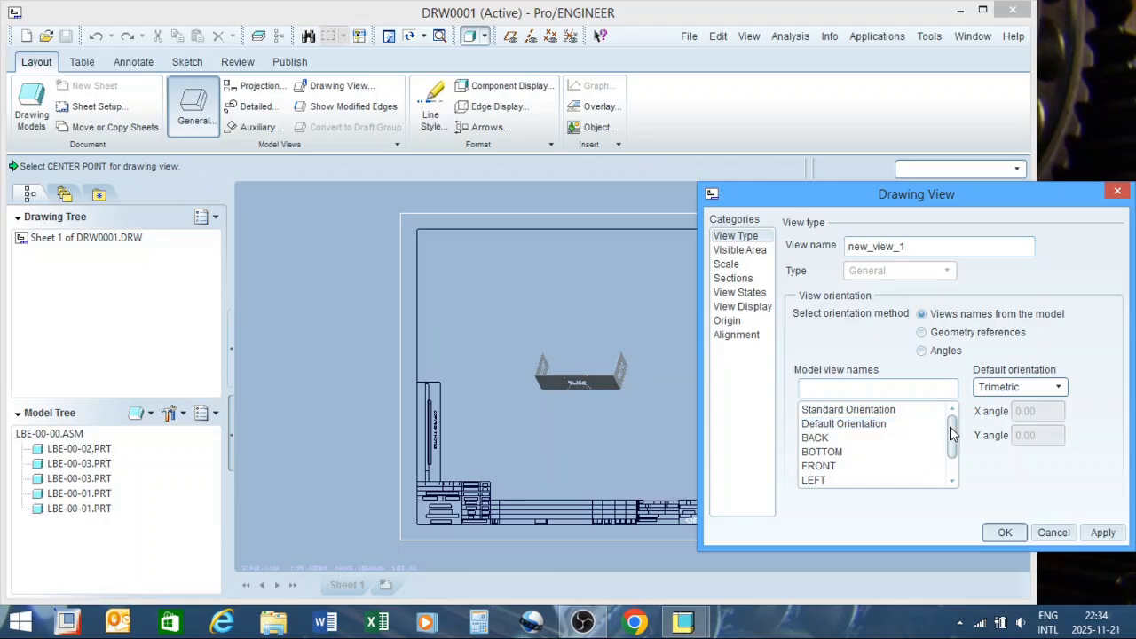
mouse_move(952, 436)
mouse_down()
mouse_move(953, 458)
mouse_move(952, 424)
mouse_up()
Give the new view a custom scale, trying 0.1 first and settling on 0.2.
click(726, 263)
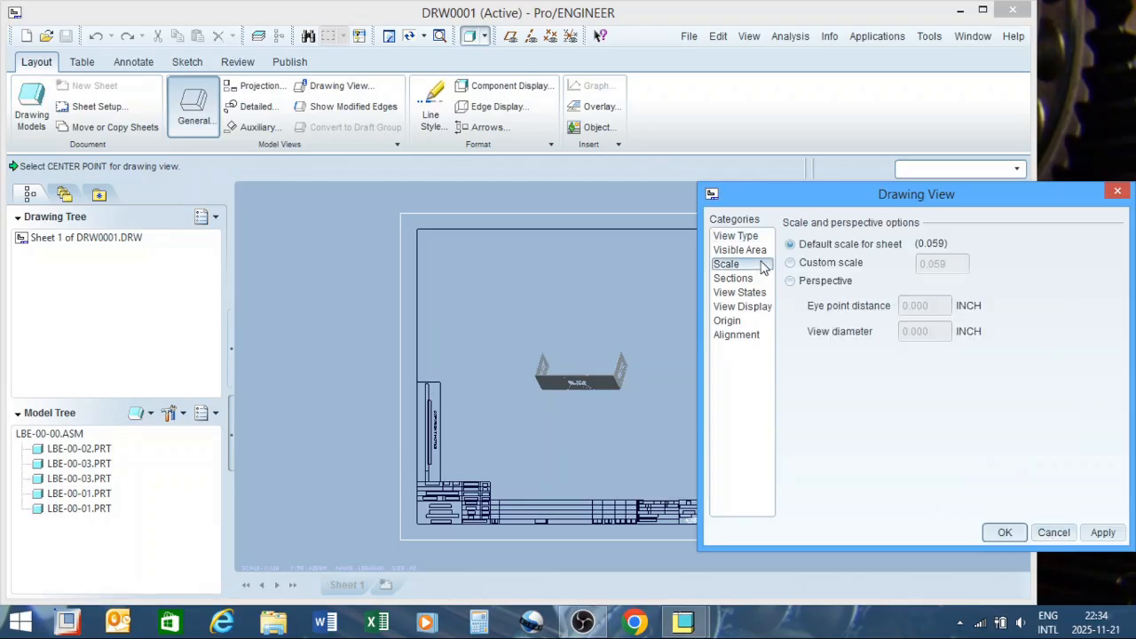
click(831, 265)
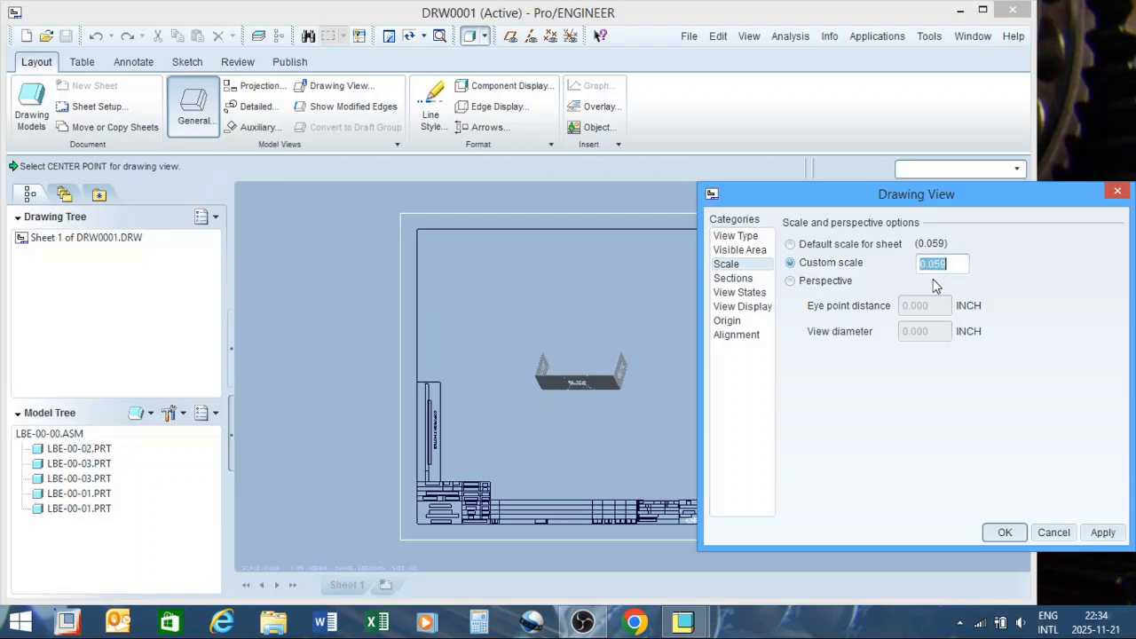
text(0.1)
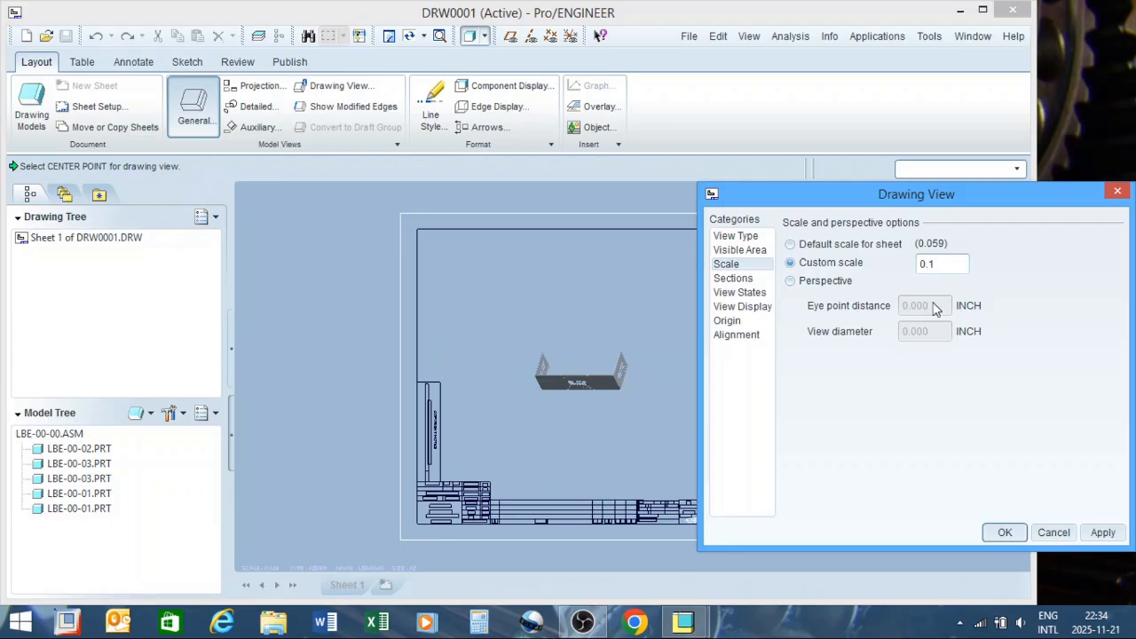
click(1092, 534)
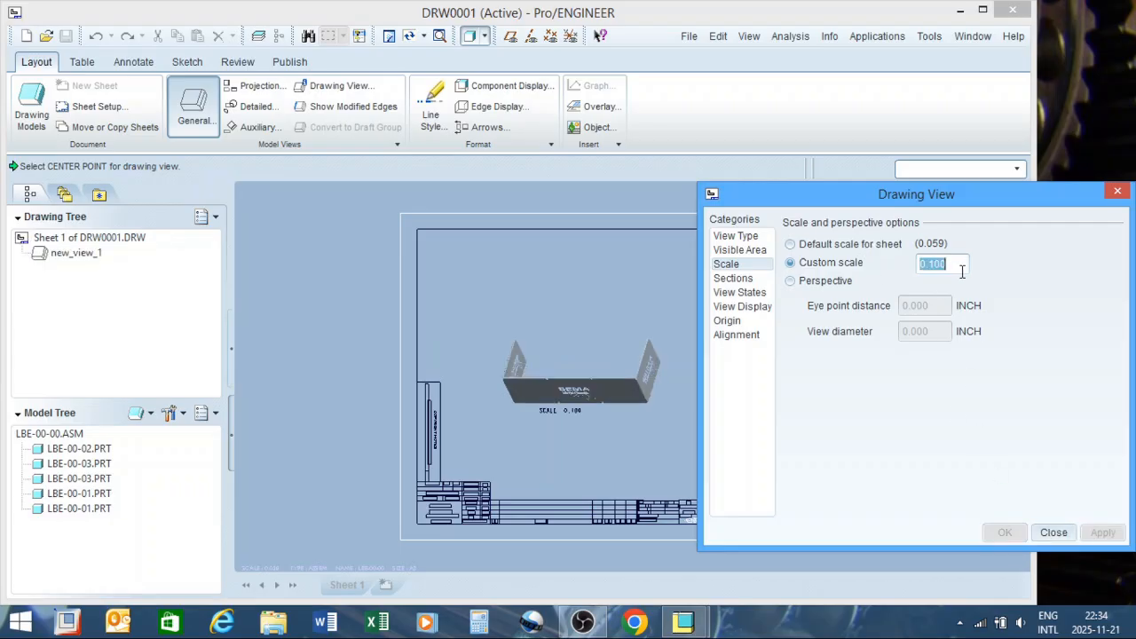
text(0.)
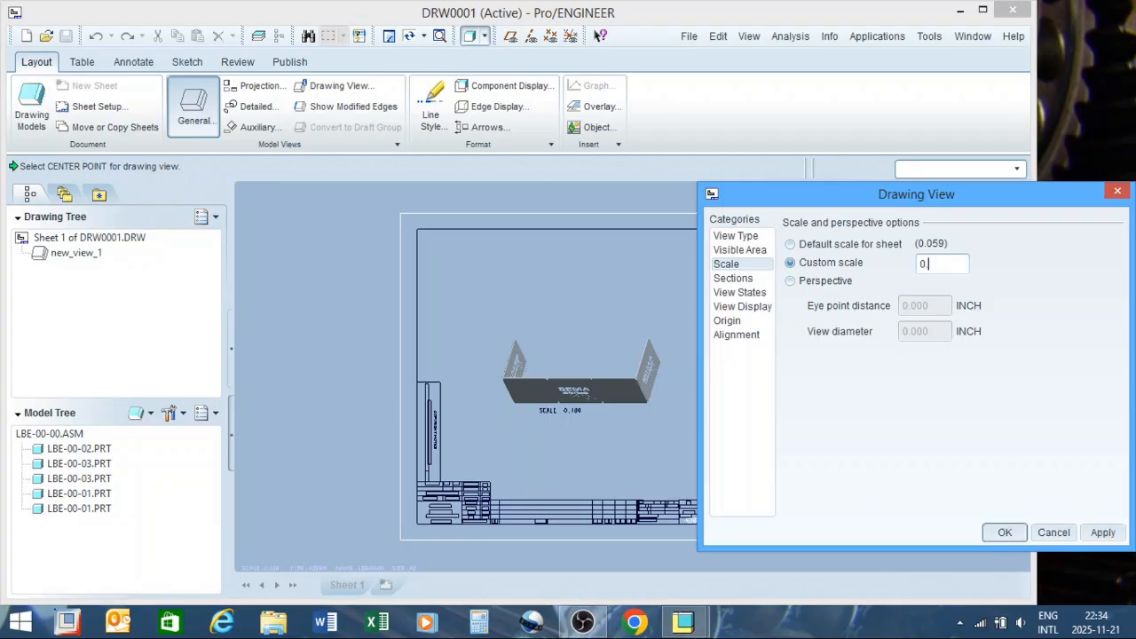
click(1104, 534)
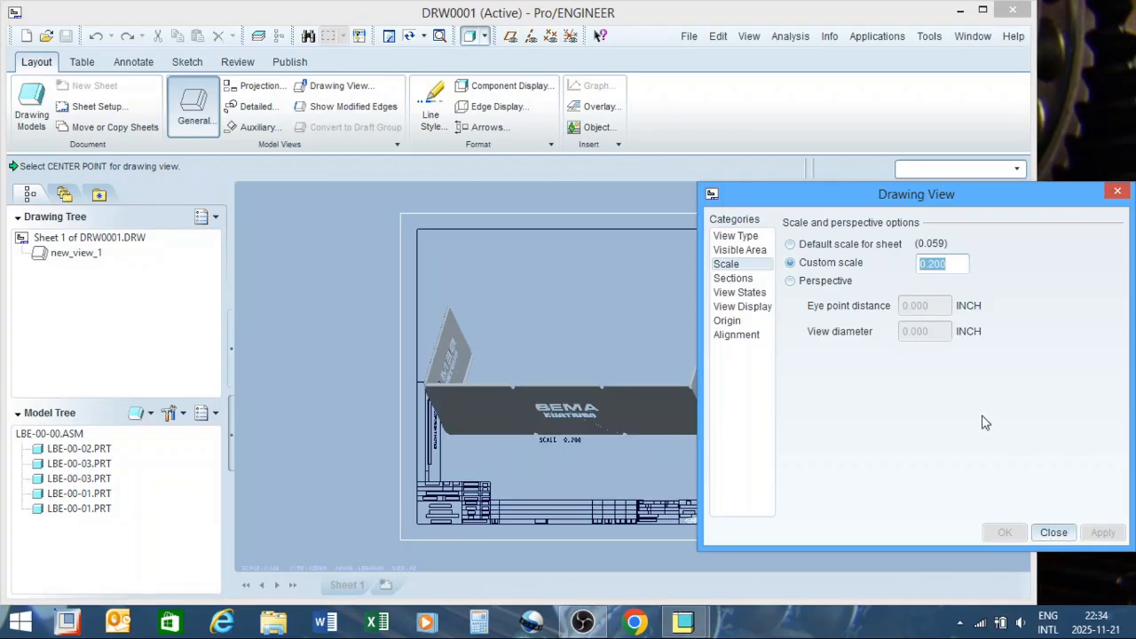
Check the view's visible area and display options with the whole sheet in sight, and close the view settings.
drag(844, 193, 848, 14)
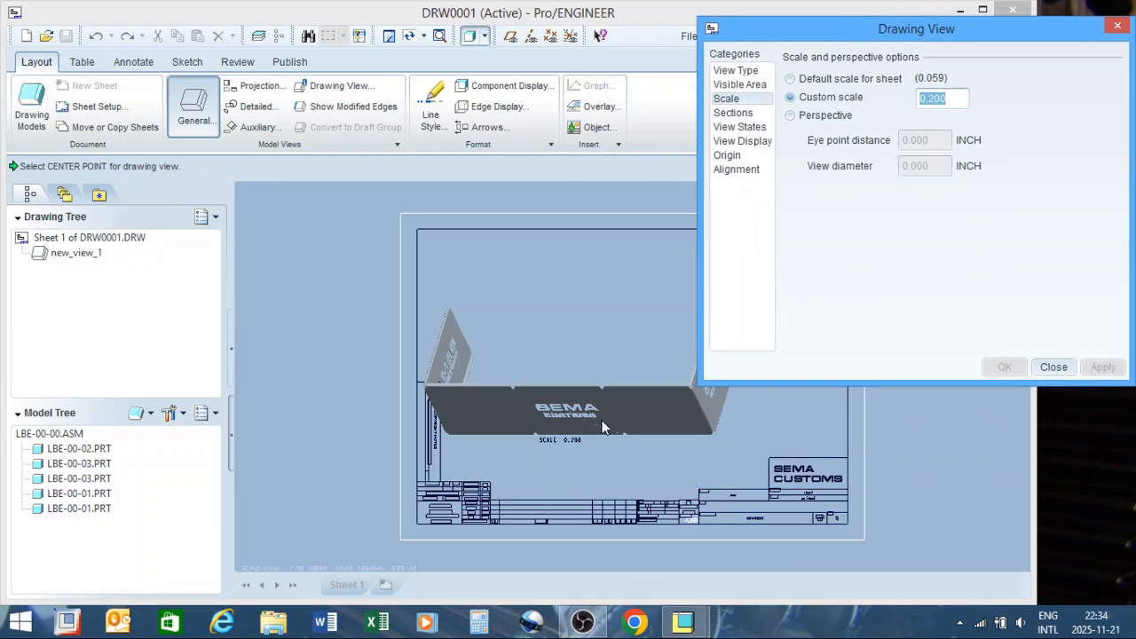
click(743, 86)
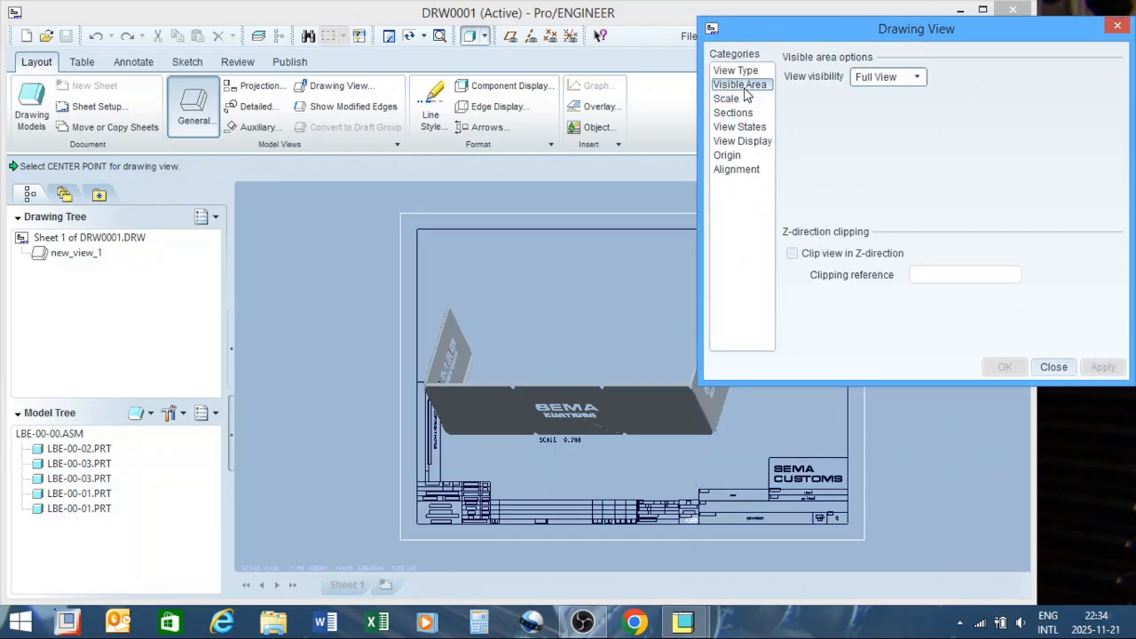
click(740, 141)
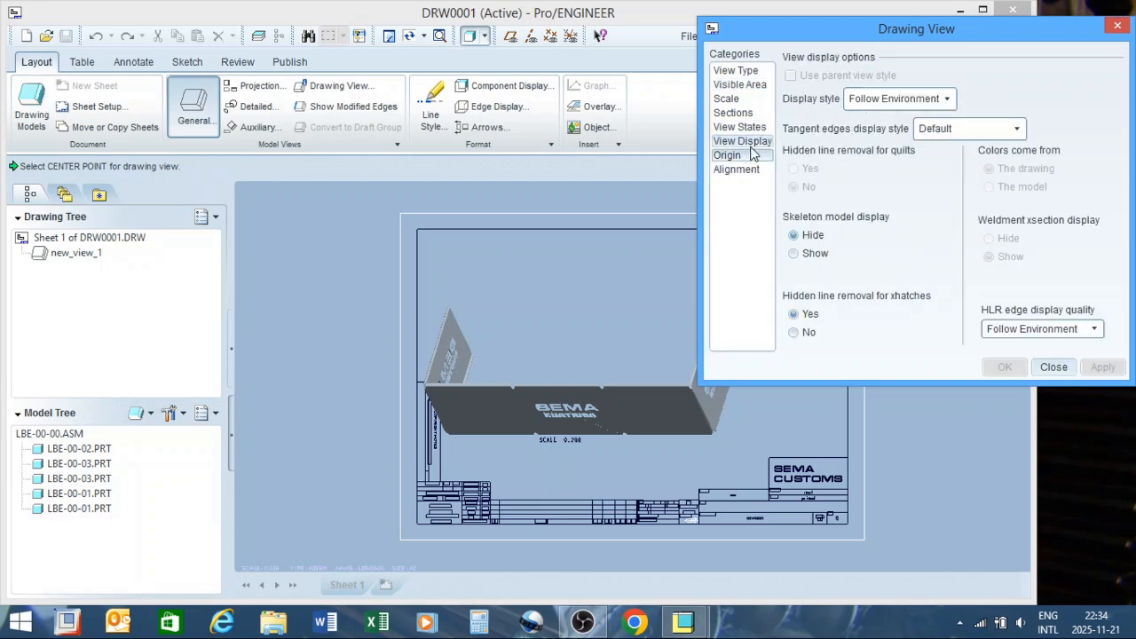
click(1053, 366)
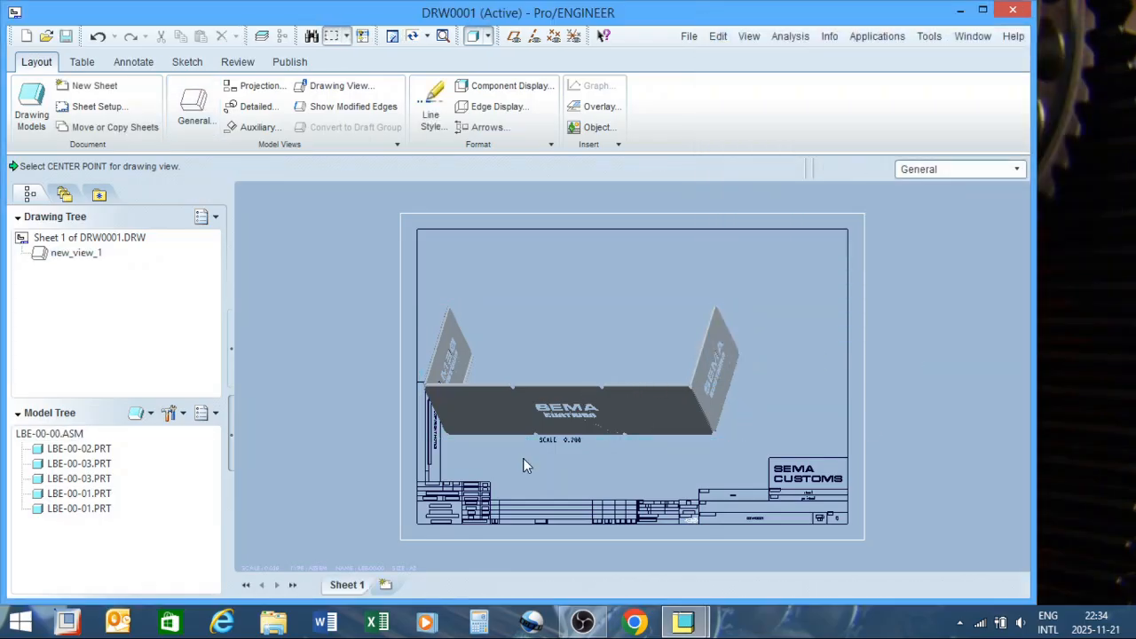
Unlock view movement for the assembly view on the sheet.
click(550, 396)
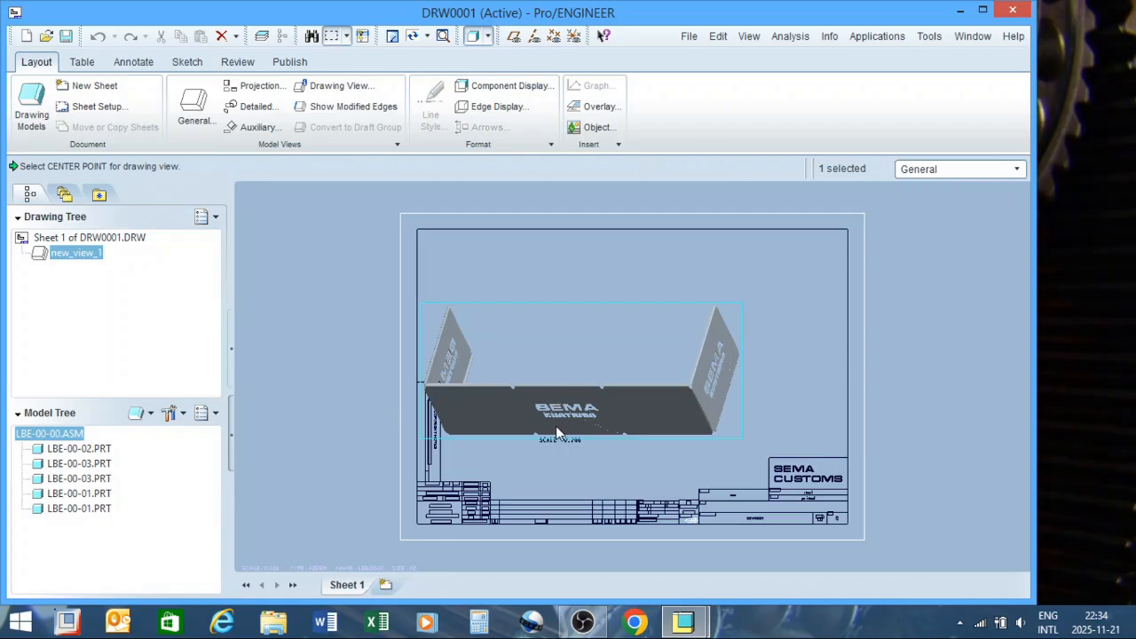
right_click(541, 347)
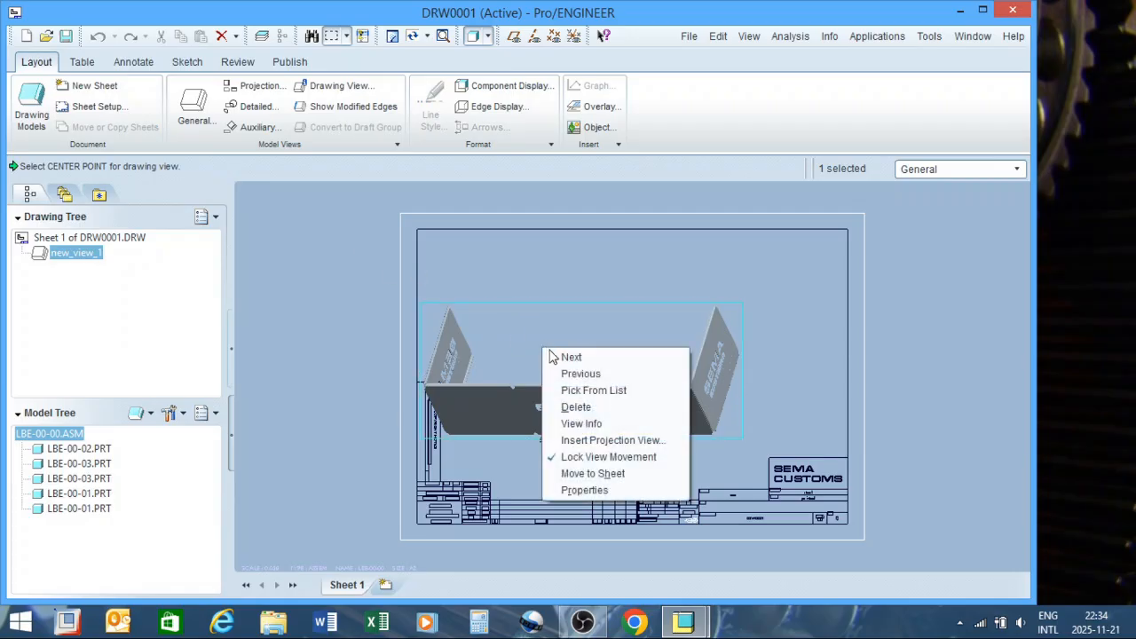
click(607, 457)
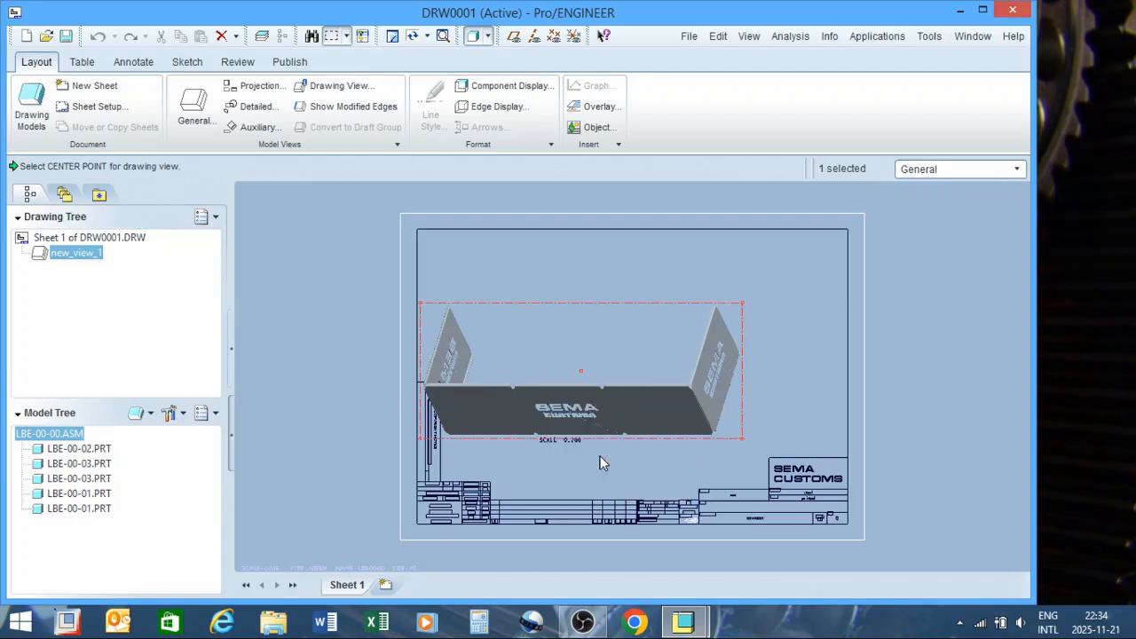
Move the assembly view up on the sheet so it sits just inside the upper border.
mouse_move(585, 387)
mouse_down()
mouse_move(628, 371)
mouse_move(629, 353)
mouse_up()
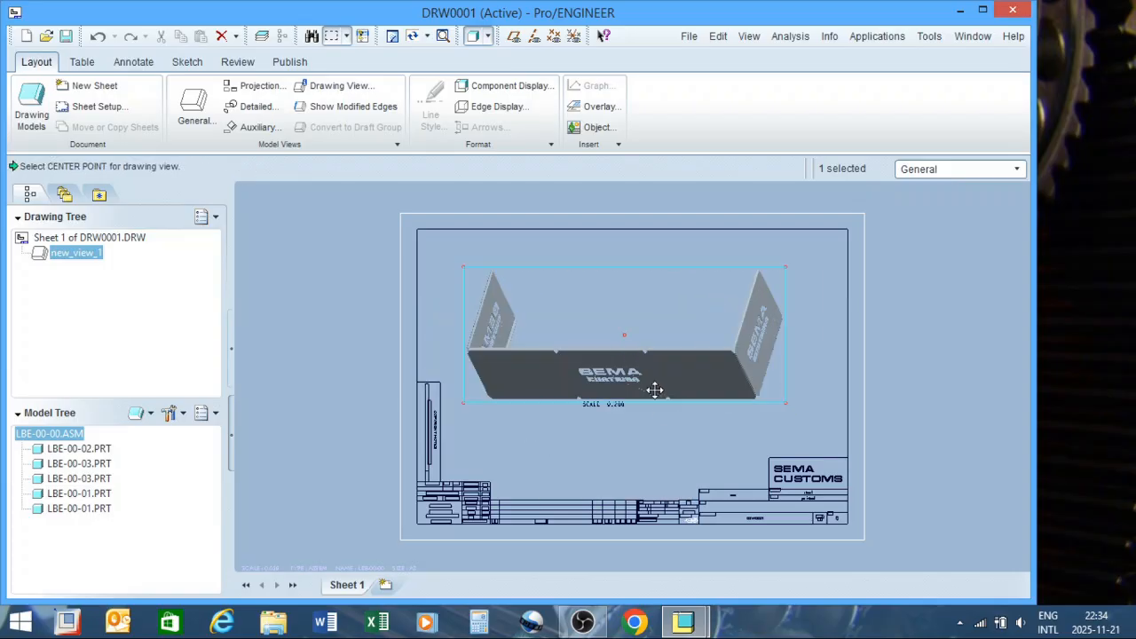
click(638, 447)
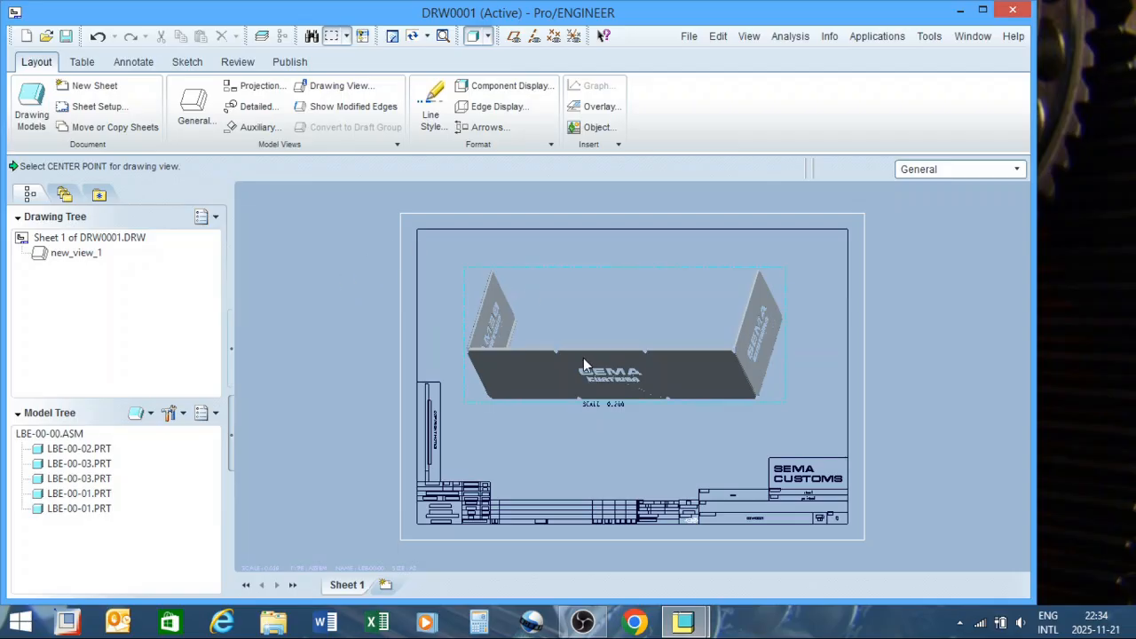
mouse_move(583, 358)
mouse_down()
mouse_move(577, 325)
mouse_move(549, 320)
mouse_up()
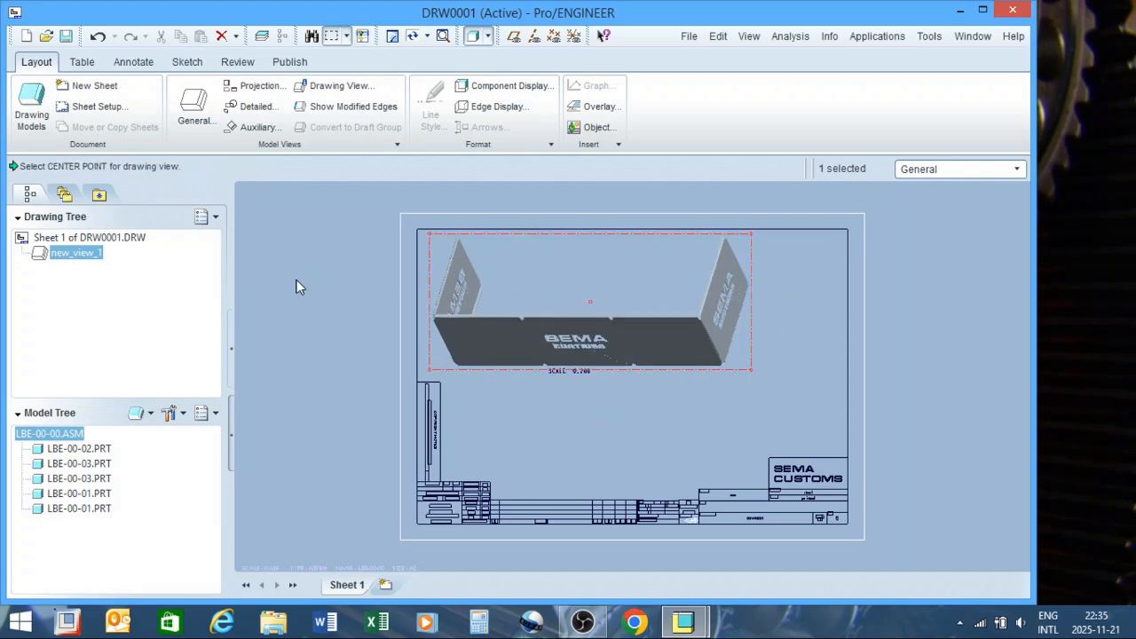
Start a detailed view centred on the last letter of the SEMA cutout in the assembly's right side panel.
click(254, 108)
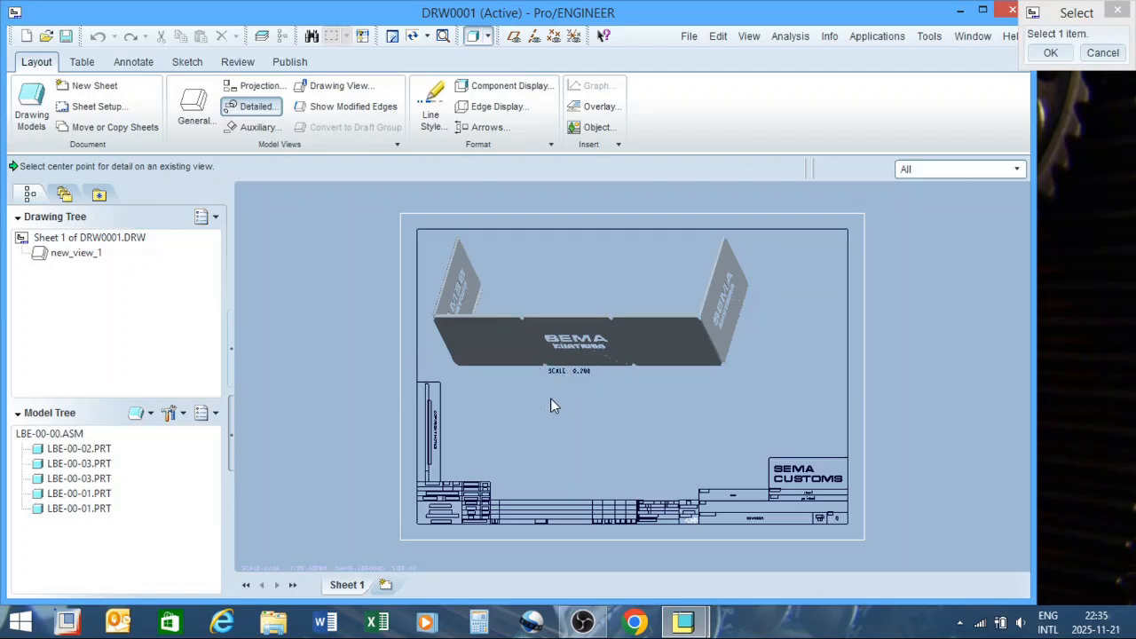
scroll(743, 286, up, 5)
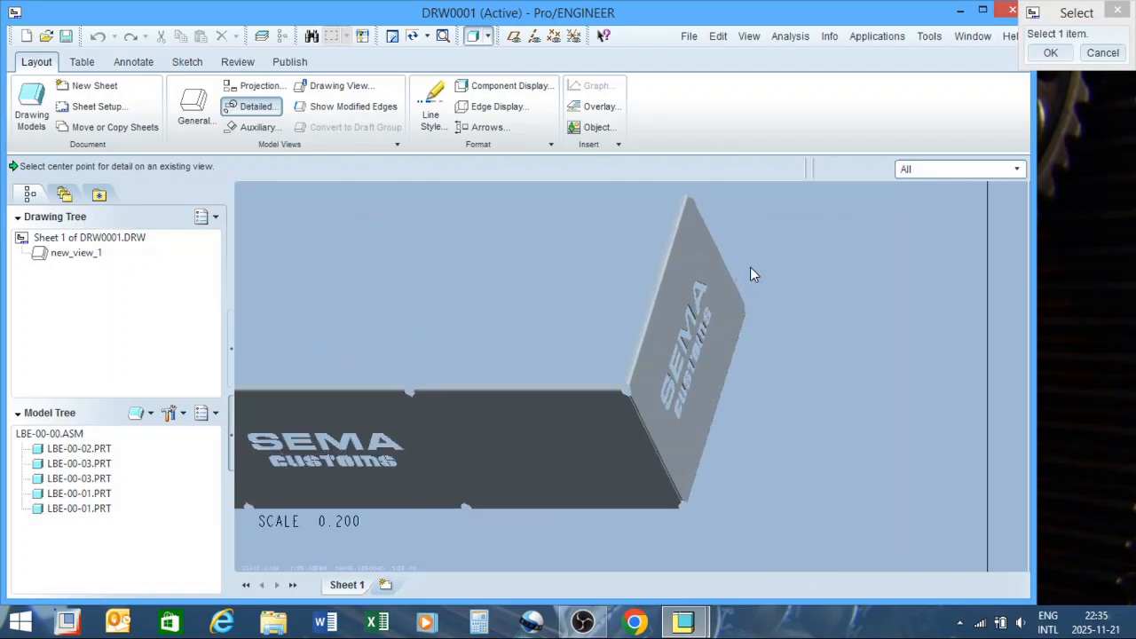
scroll(772, 274, down, 5)
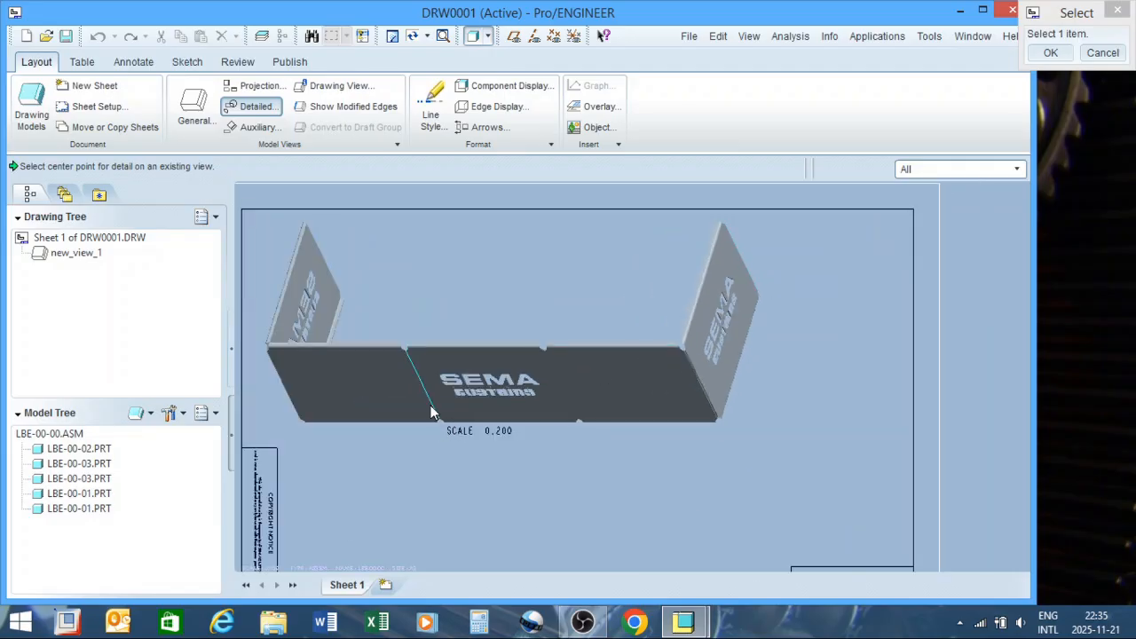
scroll(795, 272, up, 6)
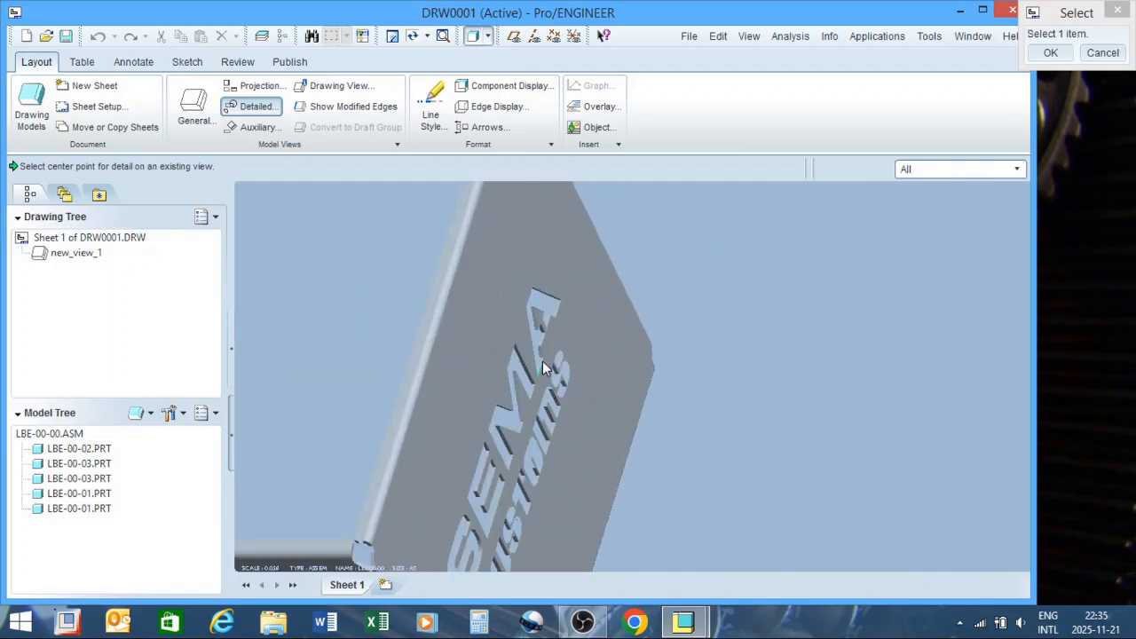
click(541, 347)
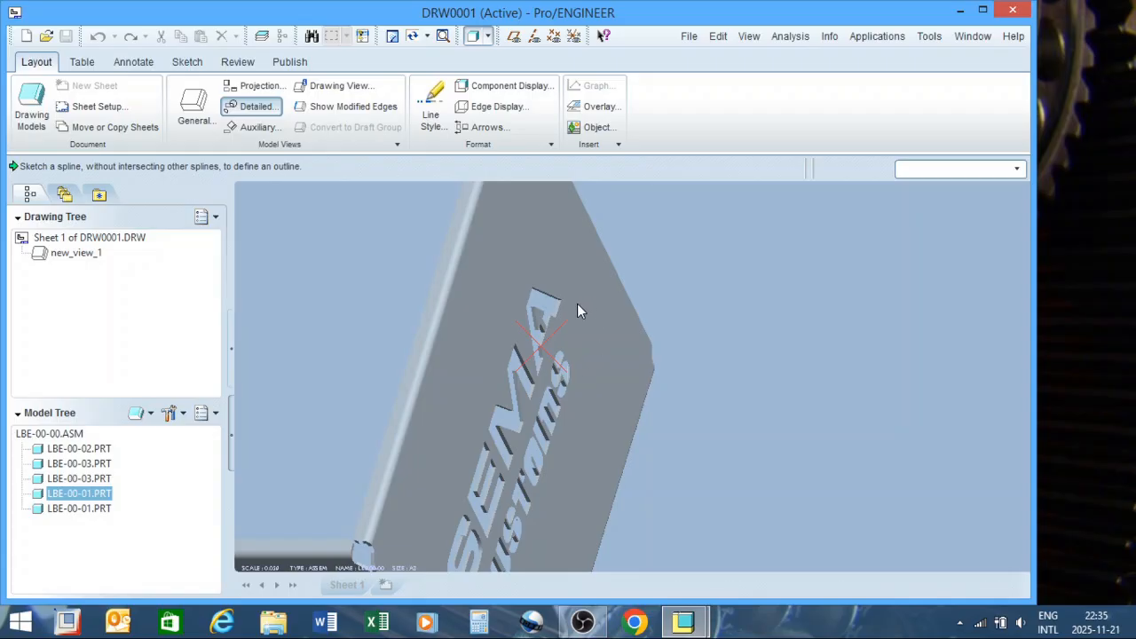
Sketch a closed spline around the upper end of the SEMA Customs cutout as the detail boundary.
click(553, 259)
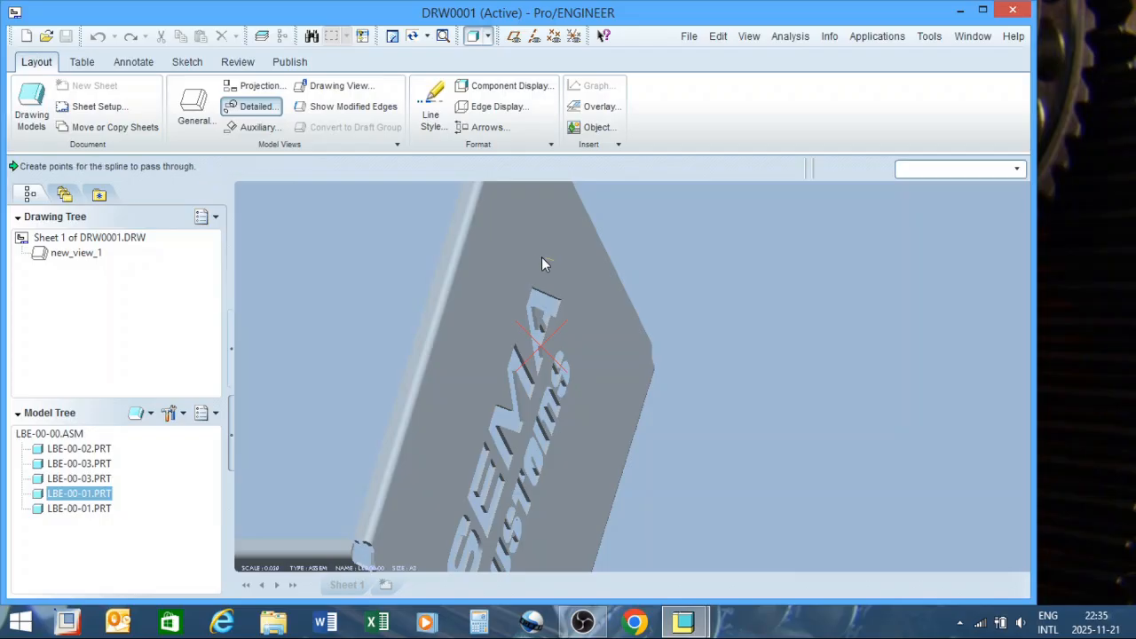
click(496, 279)
click(484, 367)
click(555, 405)
click(589, 359)
middle_click(558, 283)
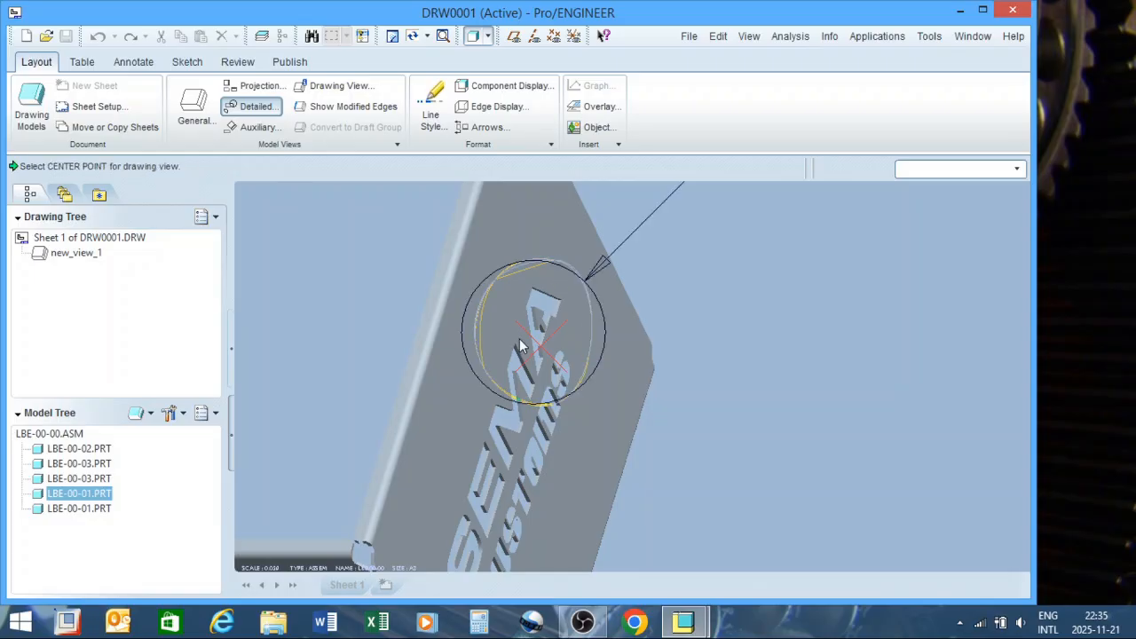
Place the detail view in the free area below the assembly view, above the revision table.
scroll(528, 334, up, 3)
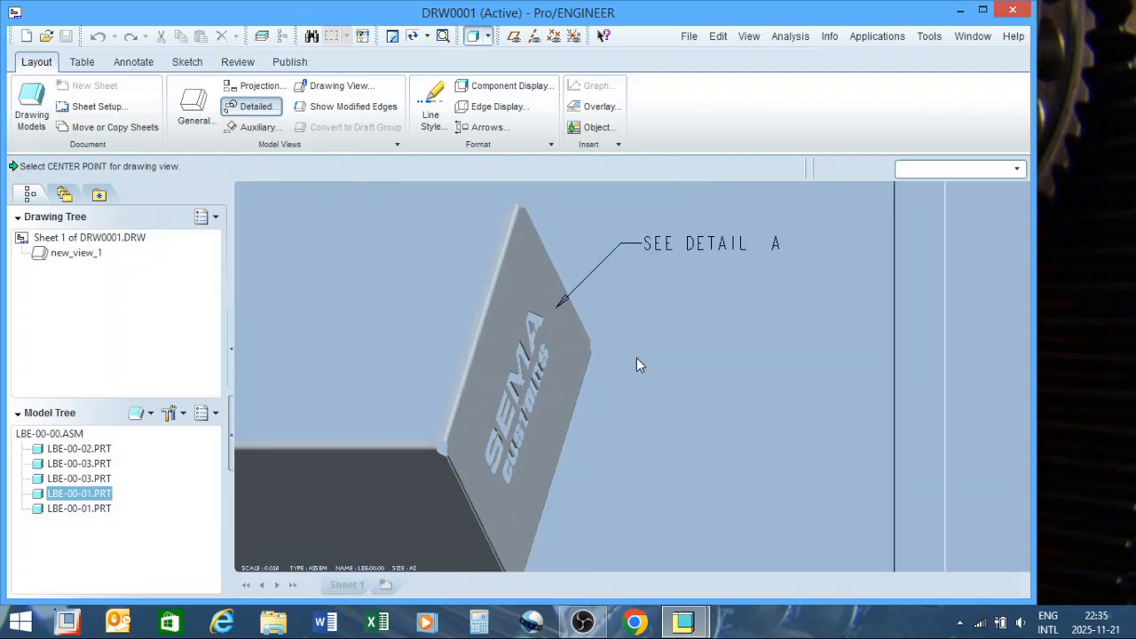
scroll(650, 346, up, 2)
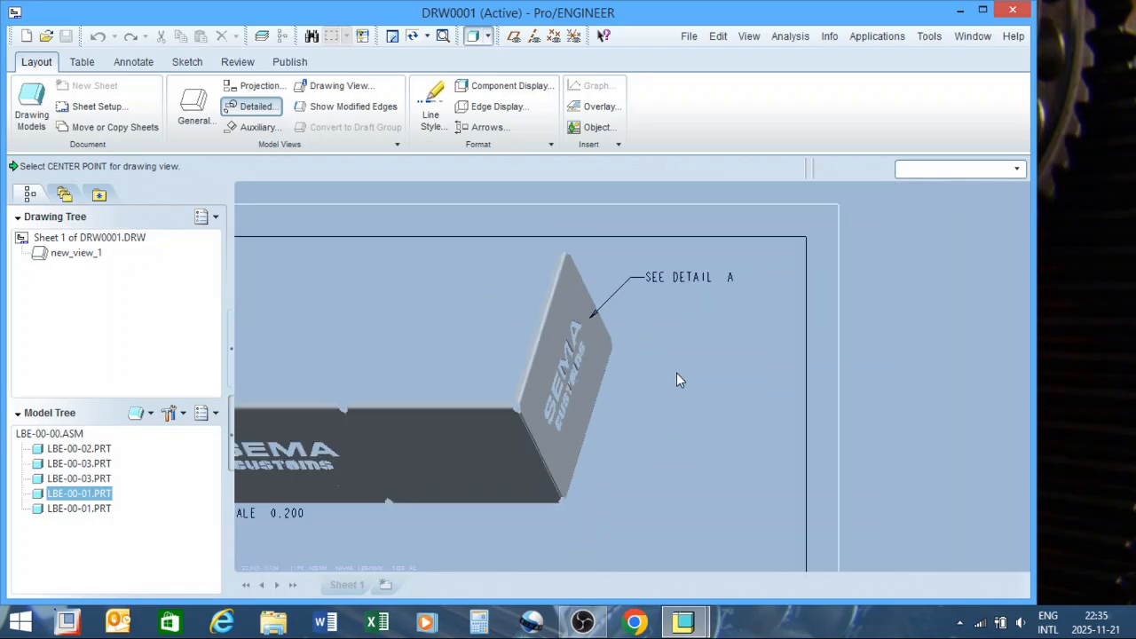
scroll(760, 307, up, 3)
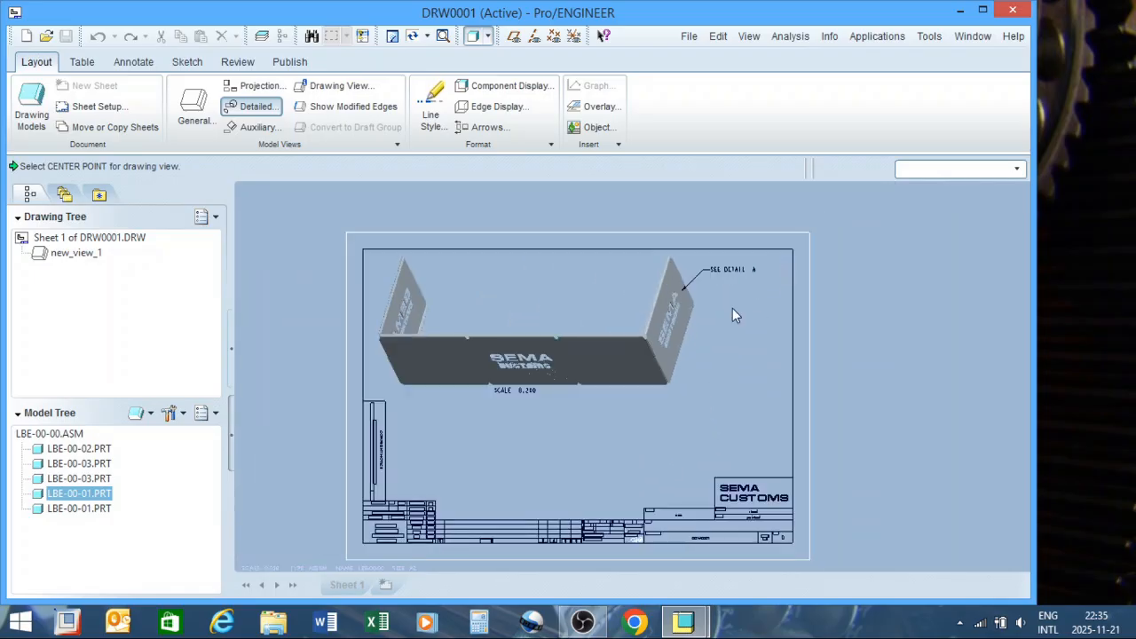
click(517, 464)
scroll(500, 492, down, 2)
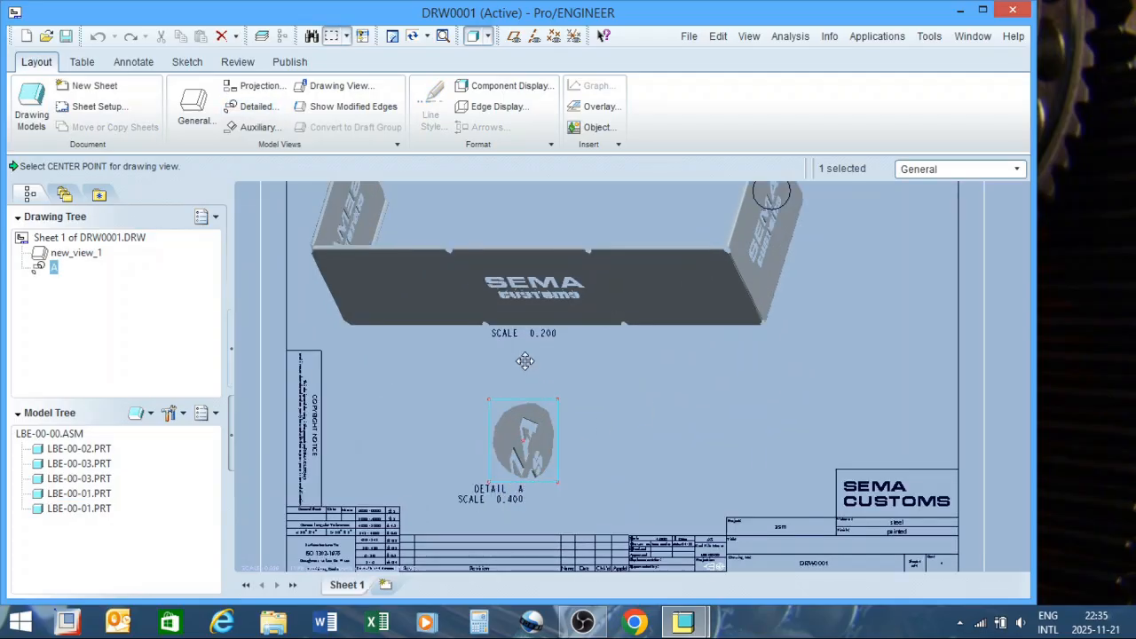
Give detail view A a custom scale of 1 and close the view settings.
right_click(538, 442)
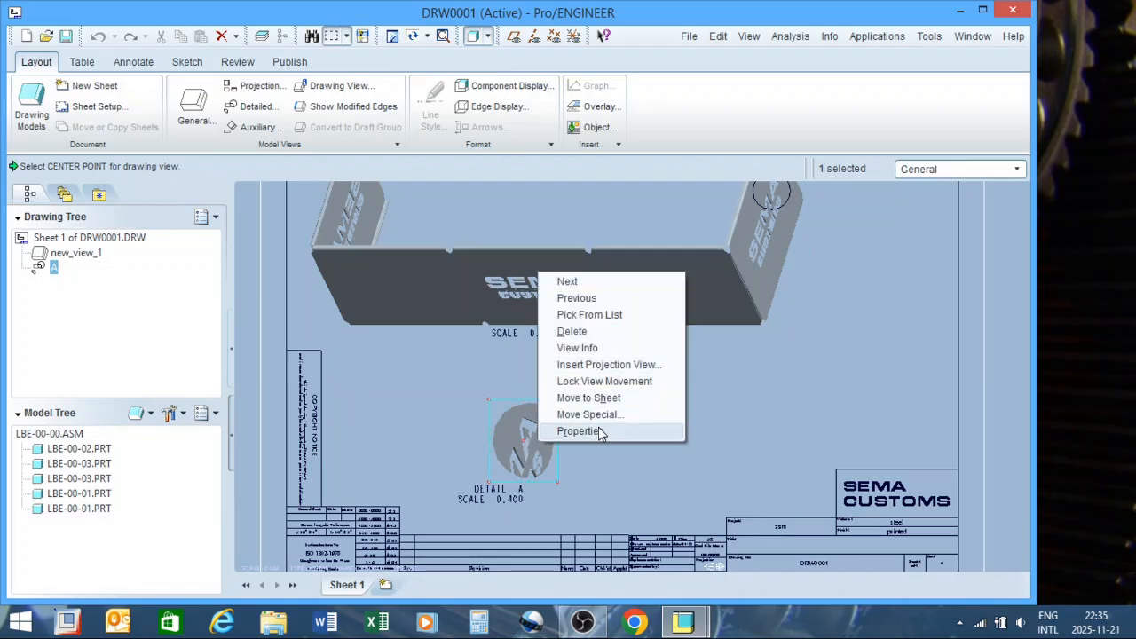
click(579, 431)
click(741, 99)
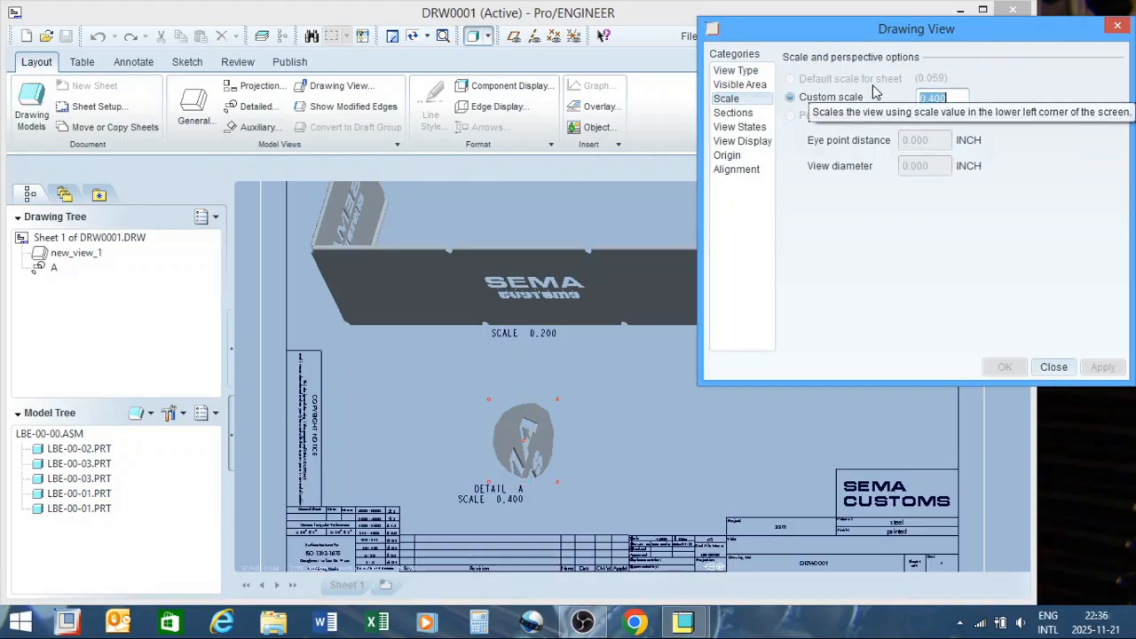
text(1)
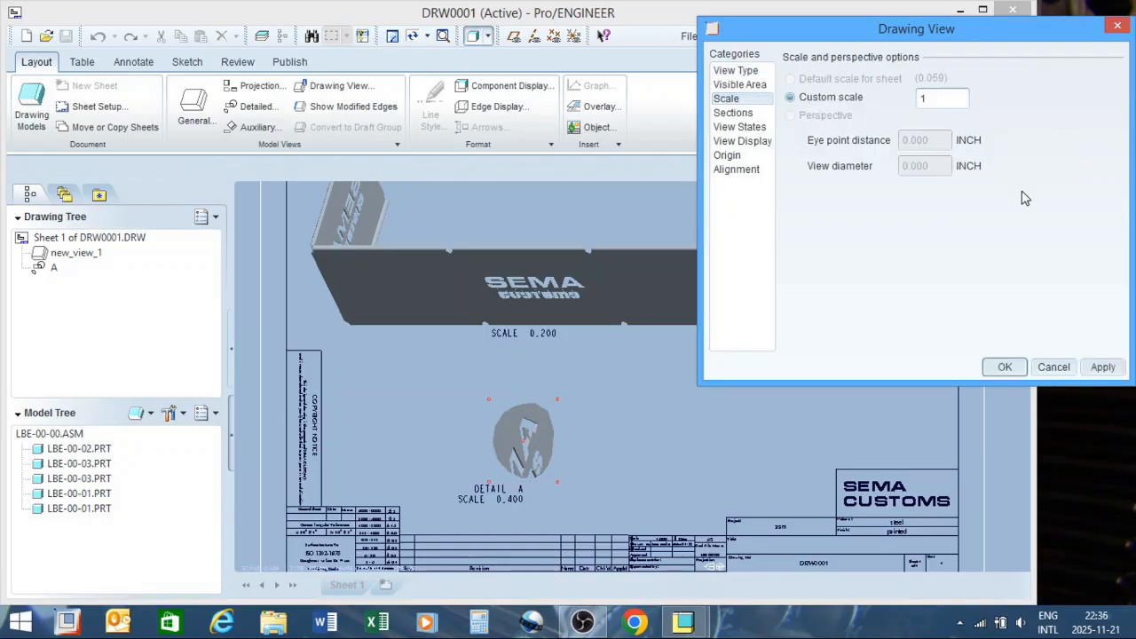
key(Return)
click(1103, 368)
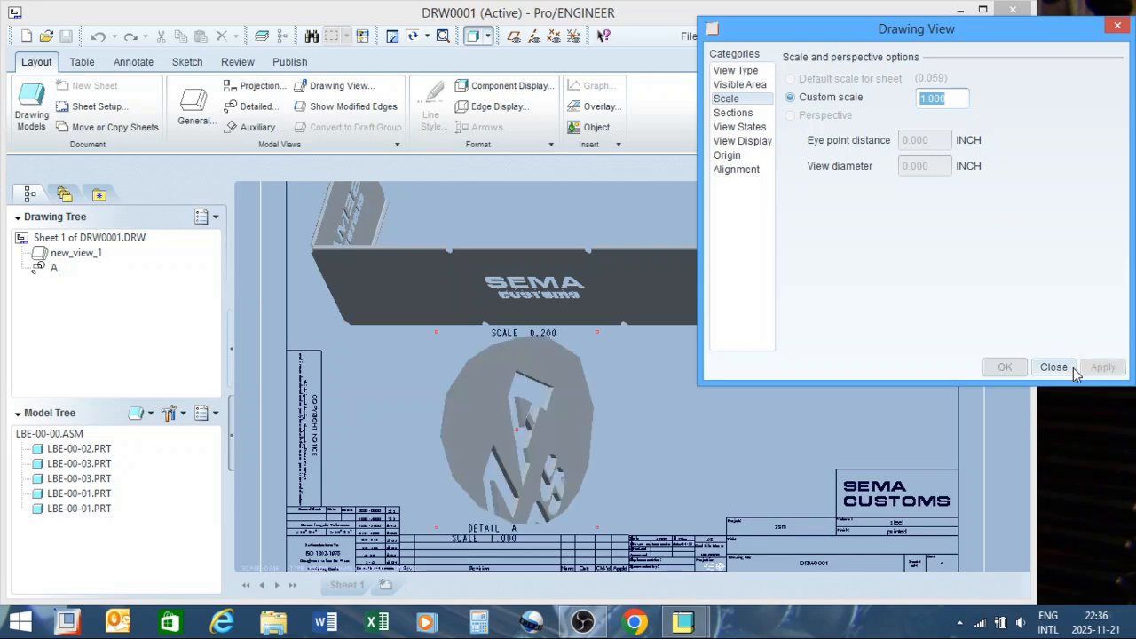
click(1054, 367)
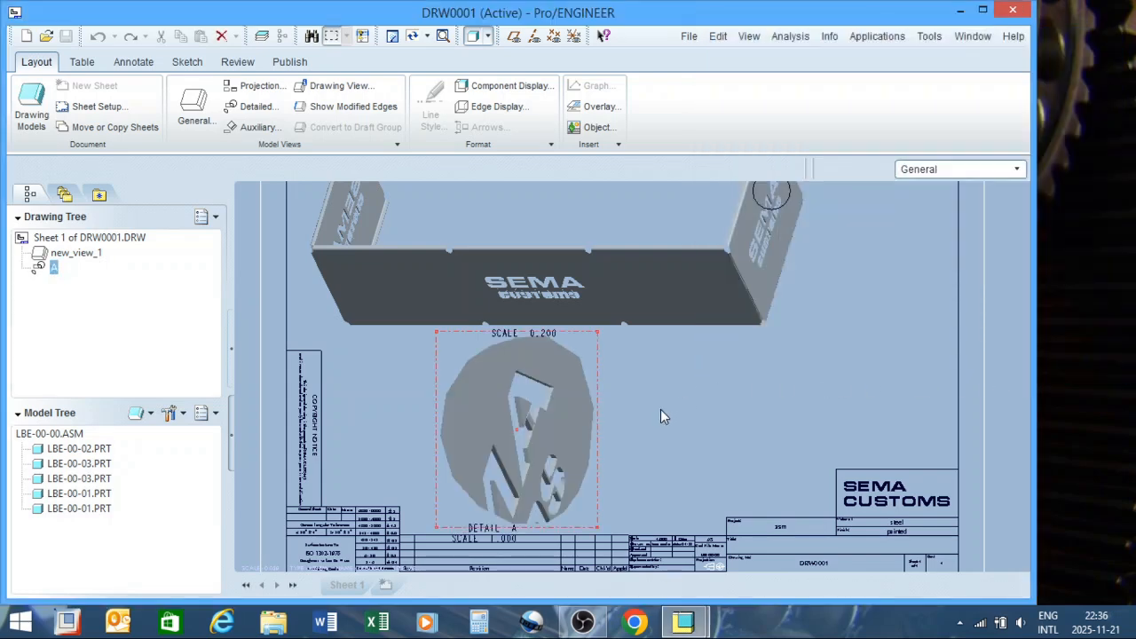
Nudge the assembly view slightly upward, away from detail A, and check the detail's label against the revision table.
scroll(593, 448, down, 2)
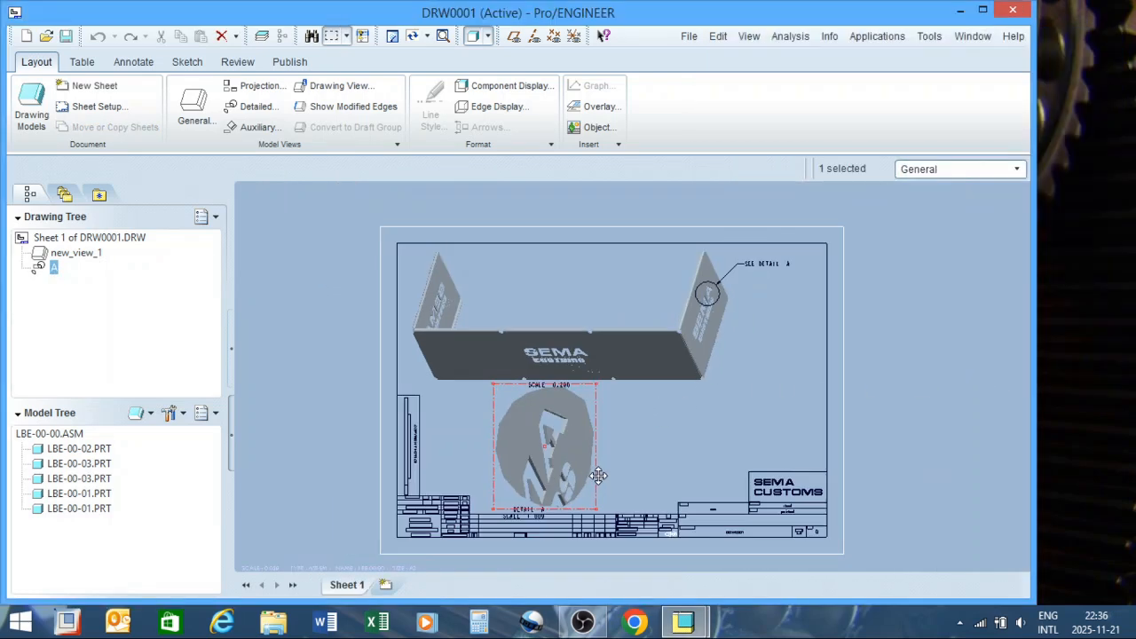
click(633, 359)
drag(620, 345, 619, 348)
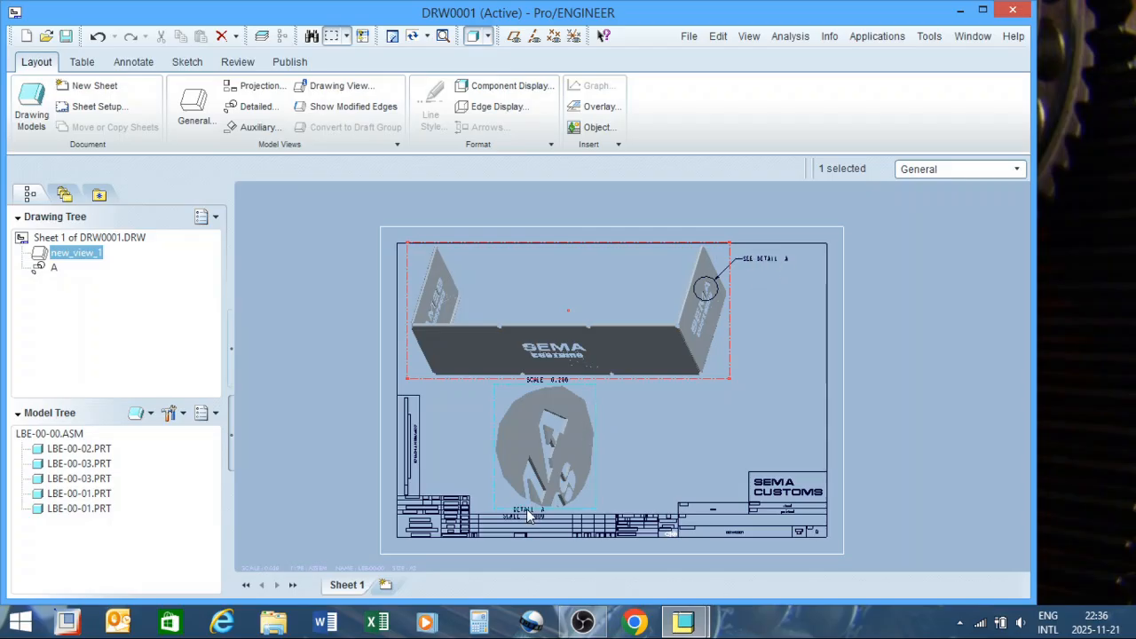
scroll(529, 527, down, 5)
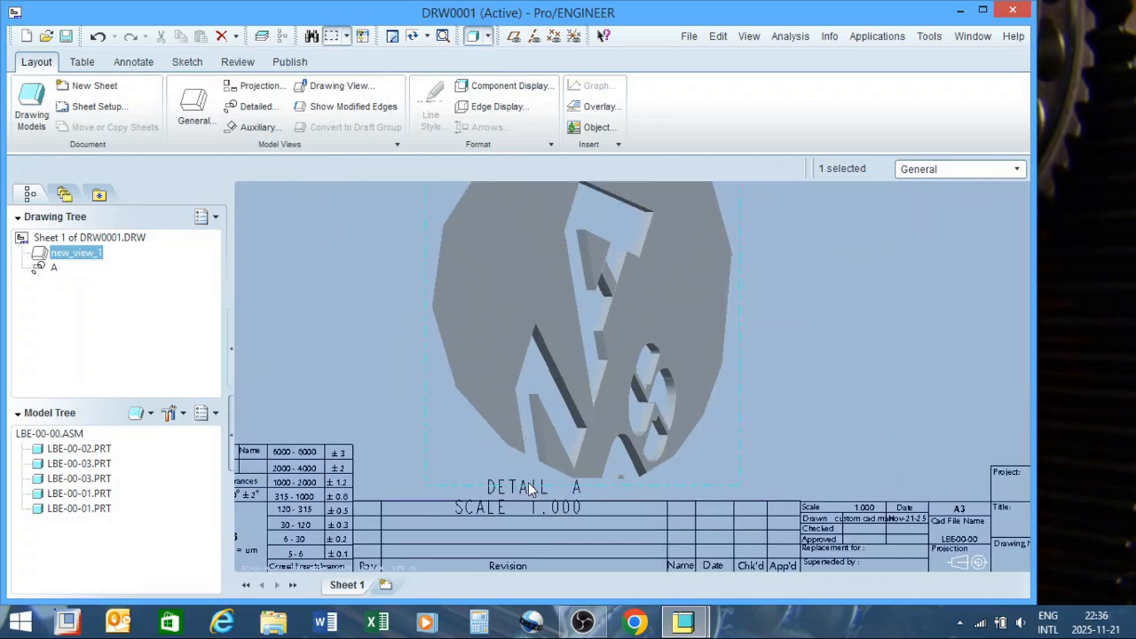
scroll(536, 498, up, 5)
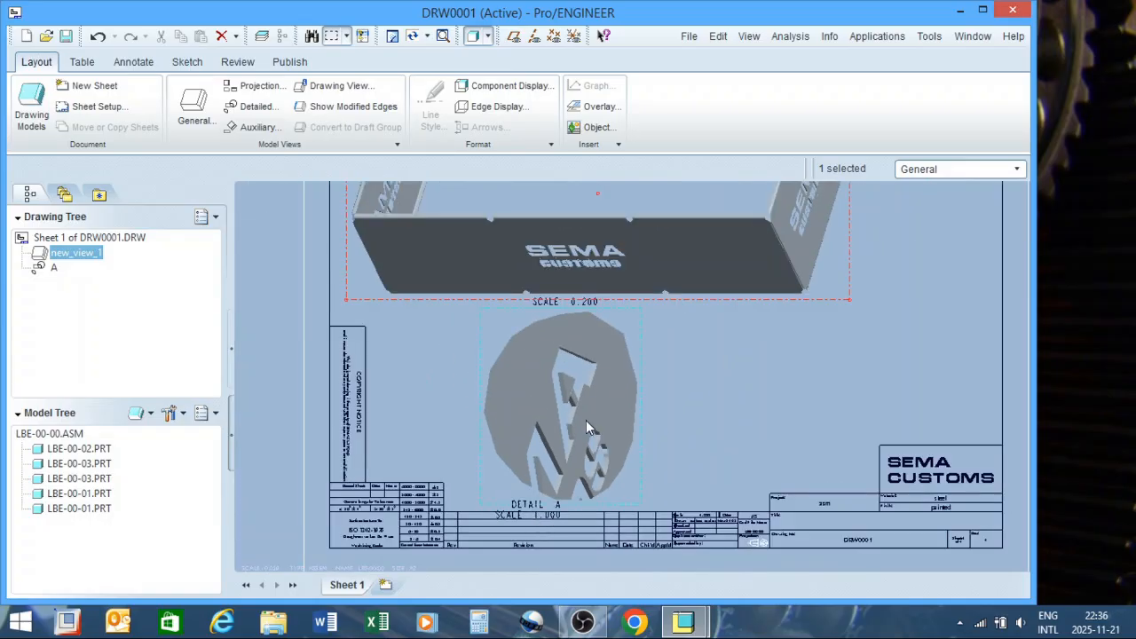
Set detail view A's custom scale to 0.7.
click(586, 420)
right_click(585, 418)
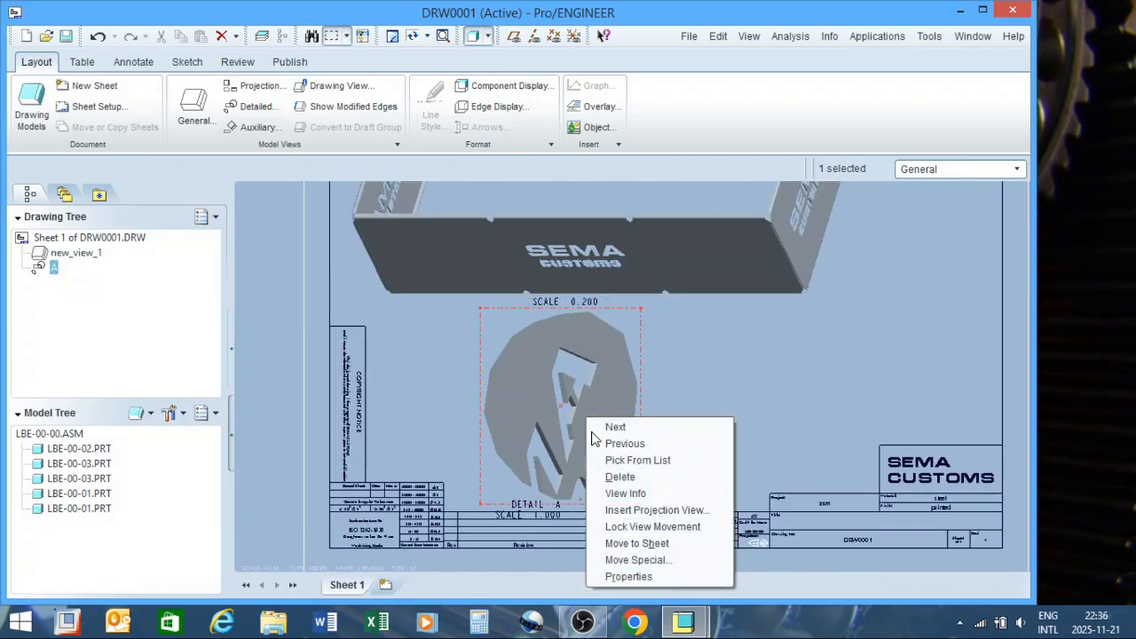
click(631, 576)
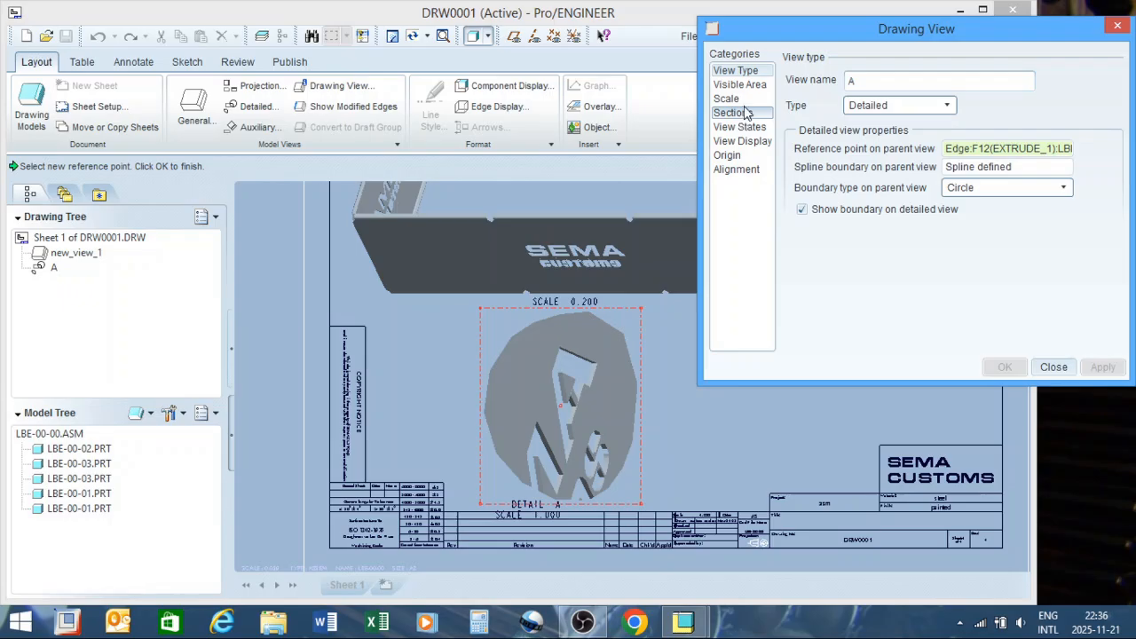
click(726, 99)
text(0.7)
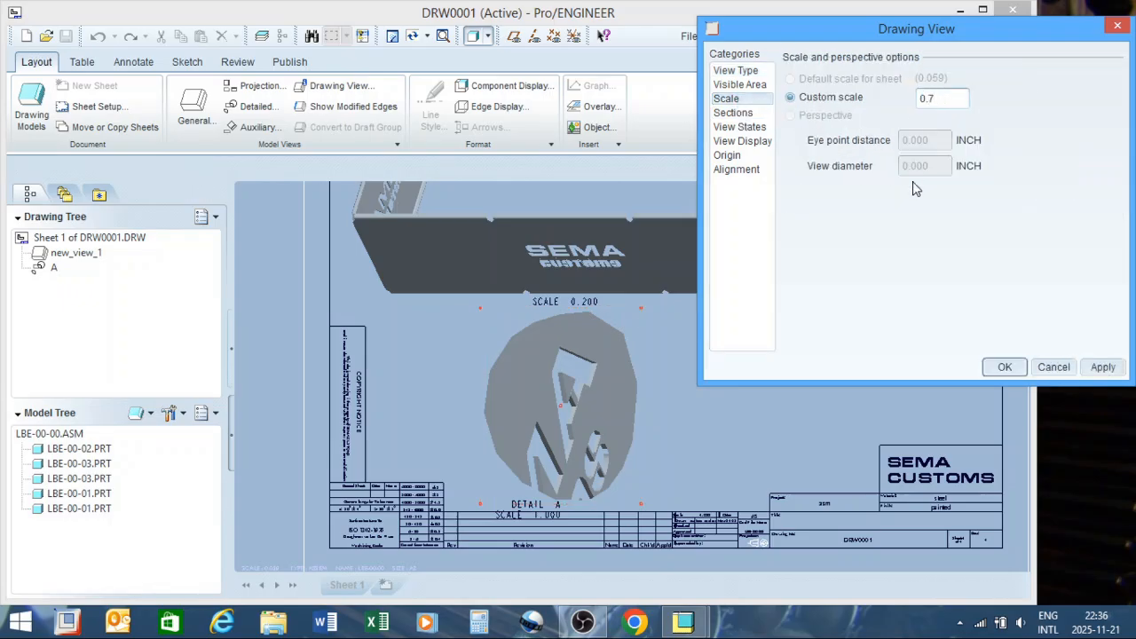
click(1004, 366)
Move detail view A sideways toward the title block and slightly up, and check its label.
click(600, 412)
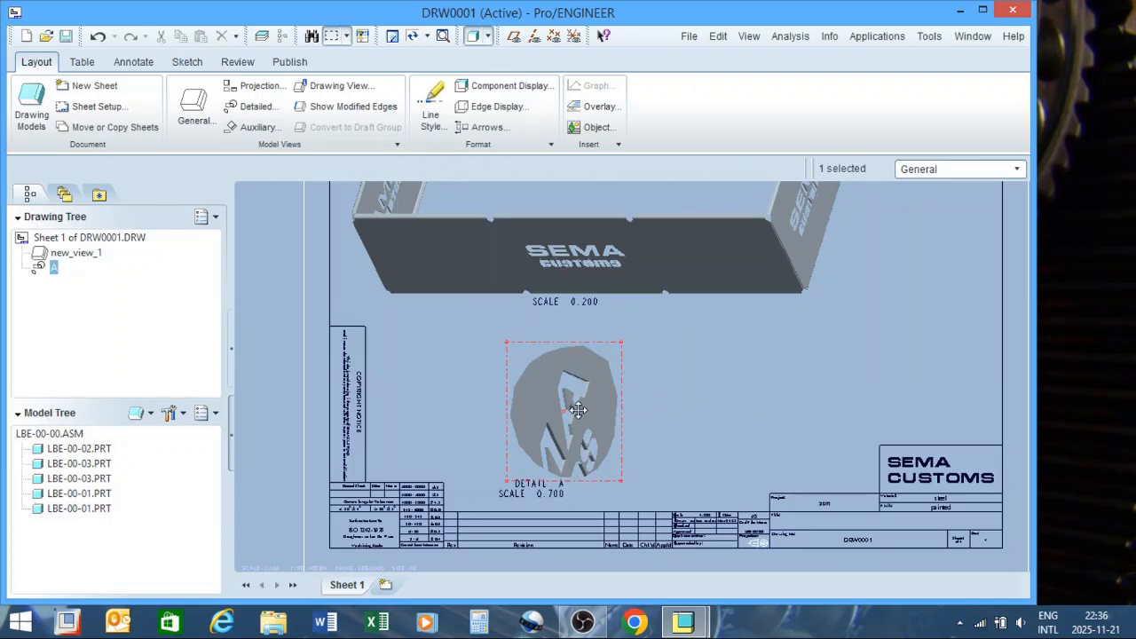
mouse_move(577, 414)
mouse_down()
mouse_move(519, 393)
mouse_move(571, 401)
mouse_move(692, 392)
mouse_up()
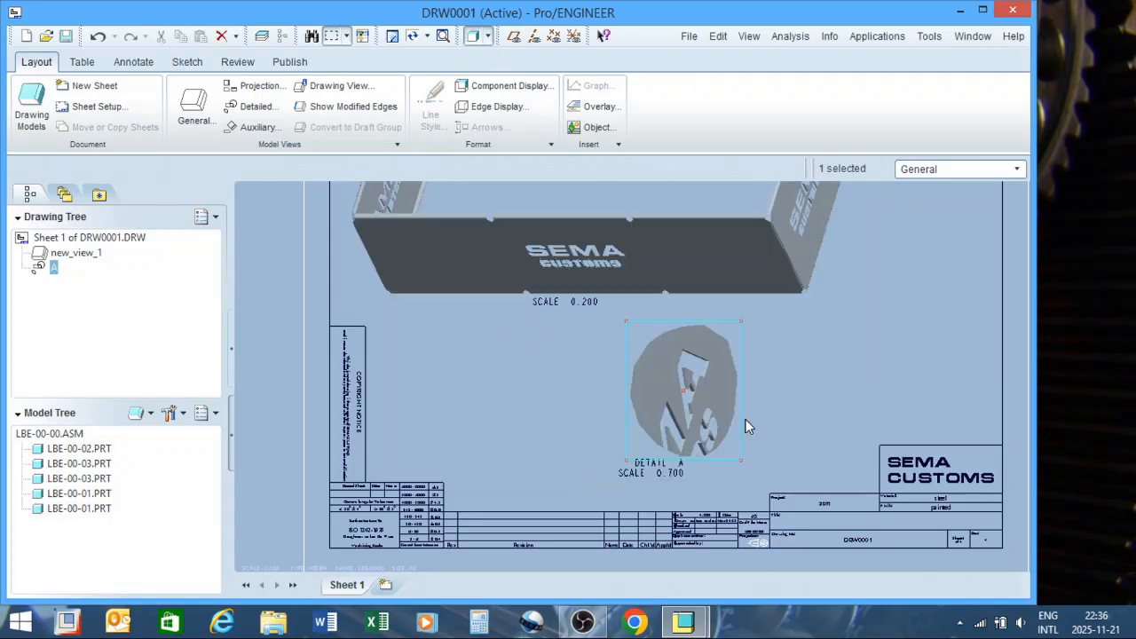
click(553, 448)
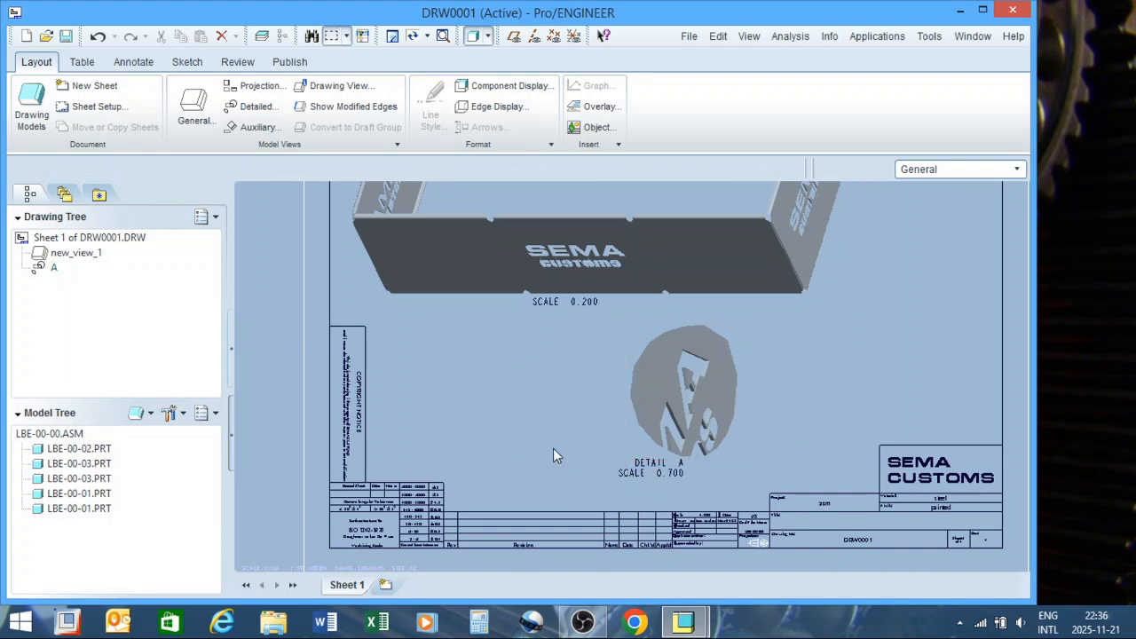
scroll(674, 484, down, 3)
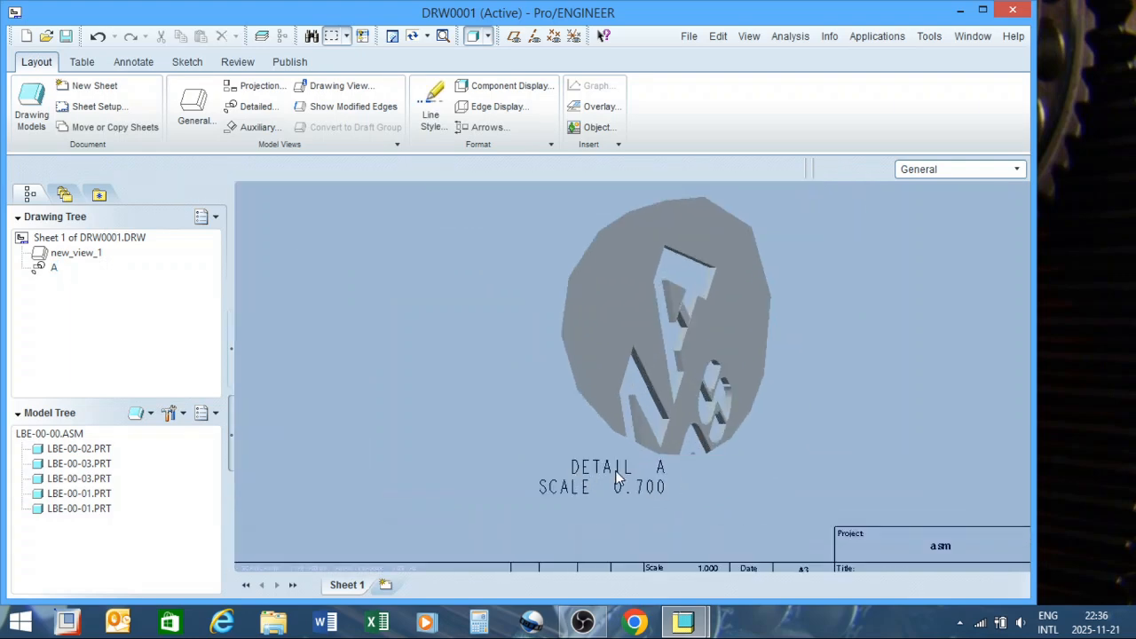
scroll(639, 484, up, 5)
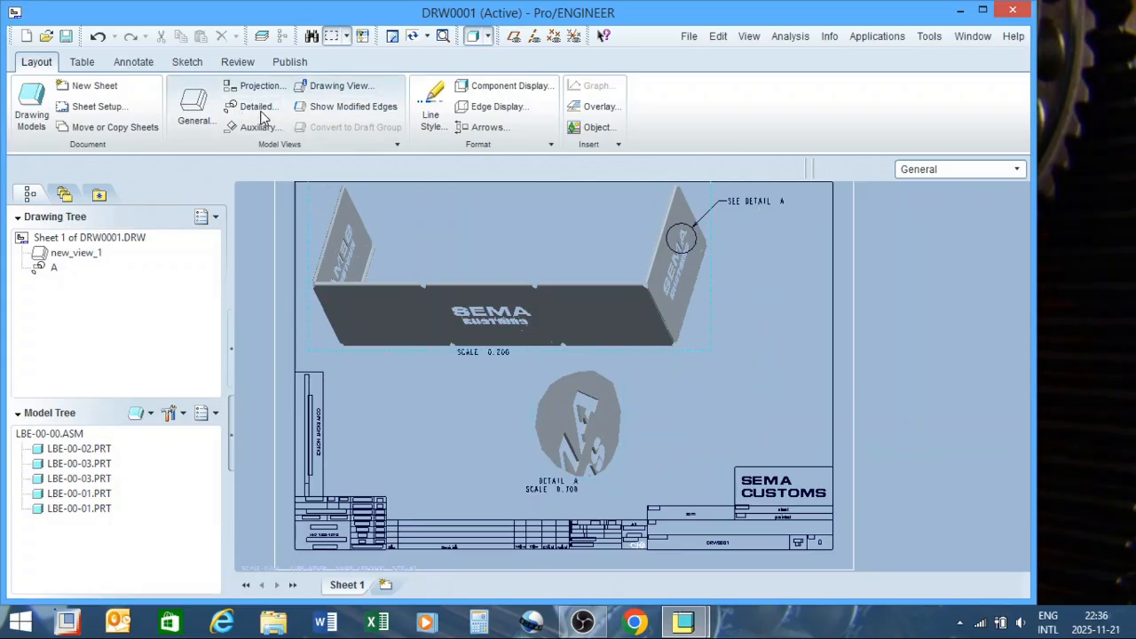
Create a projection view from the assembly view and place it to the right, beyond the sheet border.
scroll(446, 399, up, 3)
scroll(431, 383, down, 1)
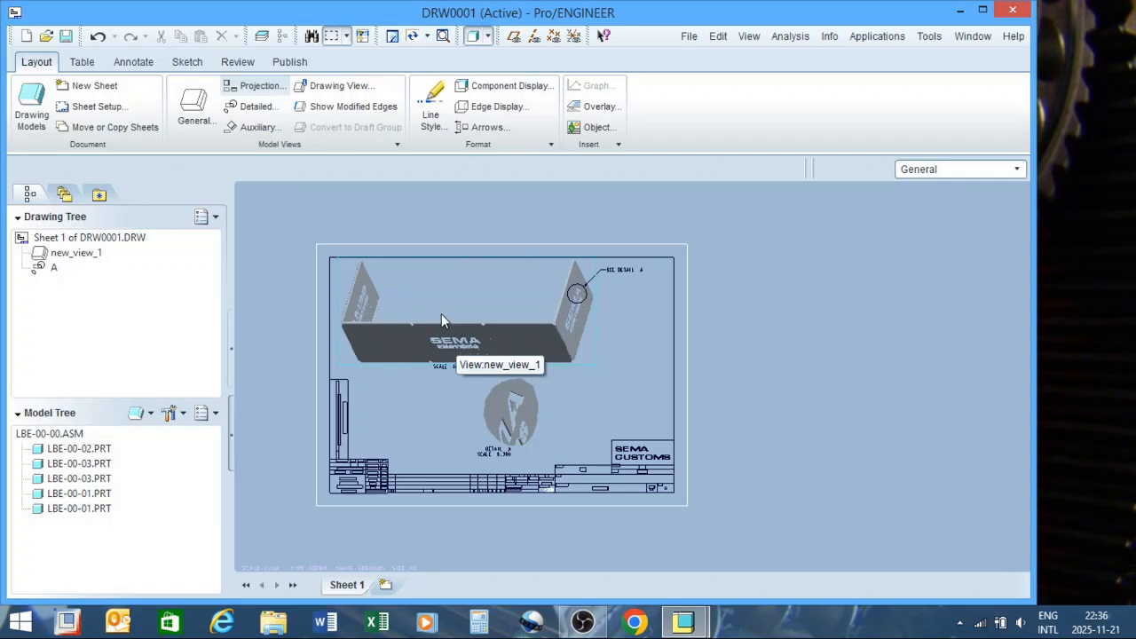
click(263, 89)
click(538, 347)
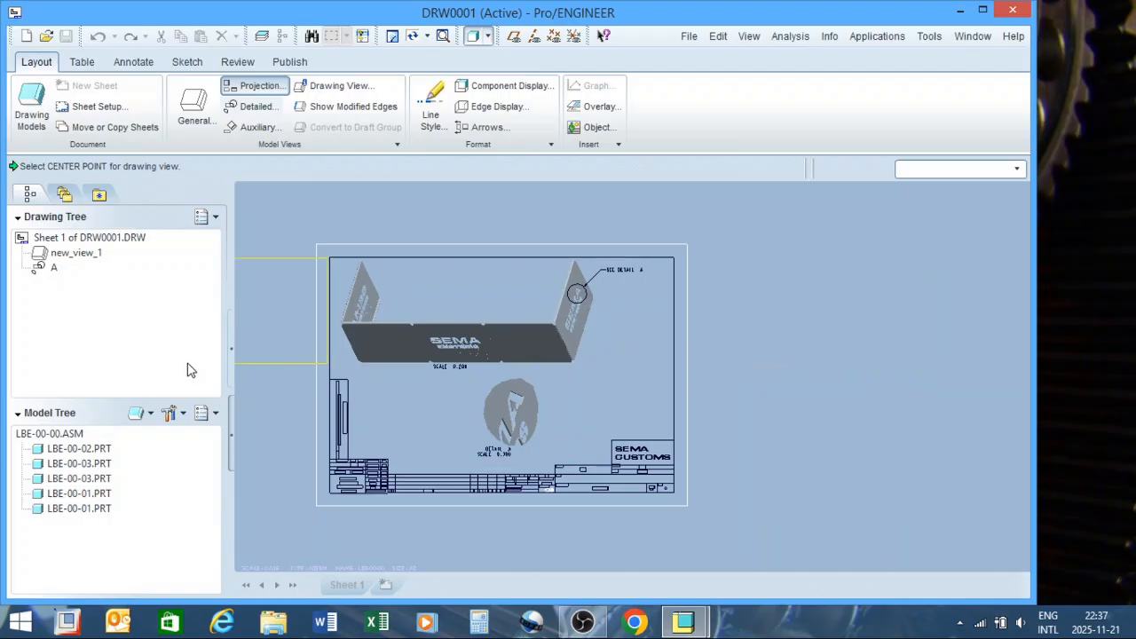
click(761, 404)
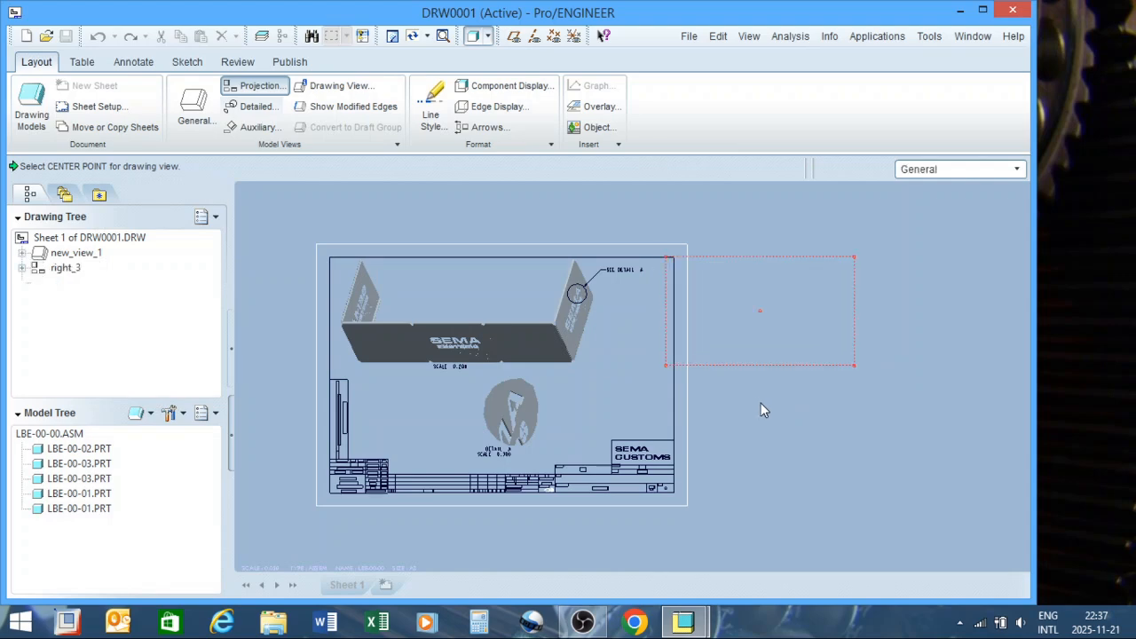
click(781, 391)
scroll(725, 335, up, 3)
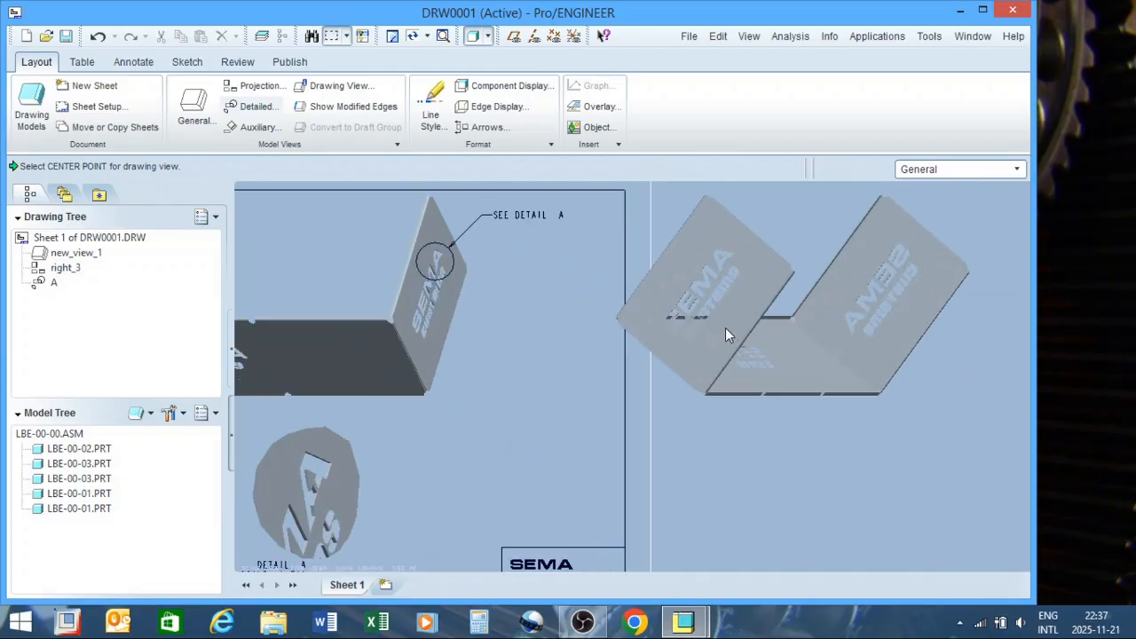
Create a projection view from the assembly view and place it beyond the left border of the sheet.
scroll(799, 391, down, 4)
scroll(781, 413, up, 4)
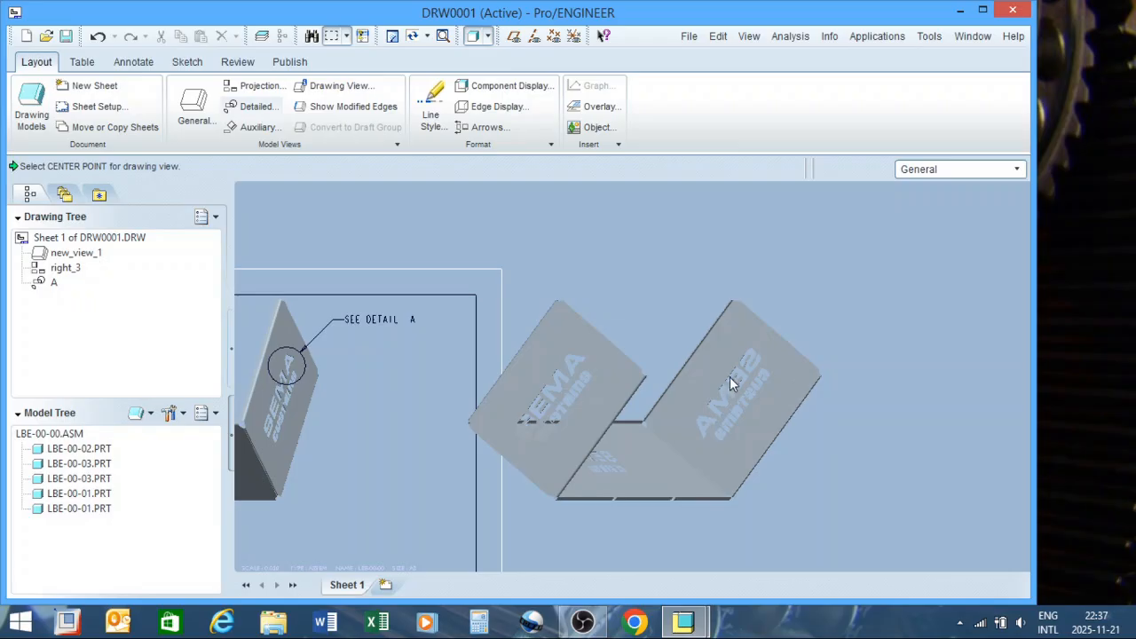
scroll(729, 380, down, 3)
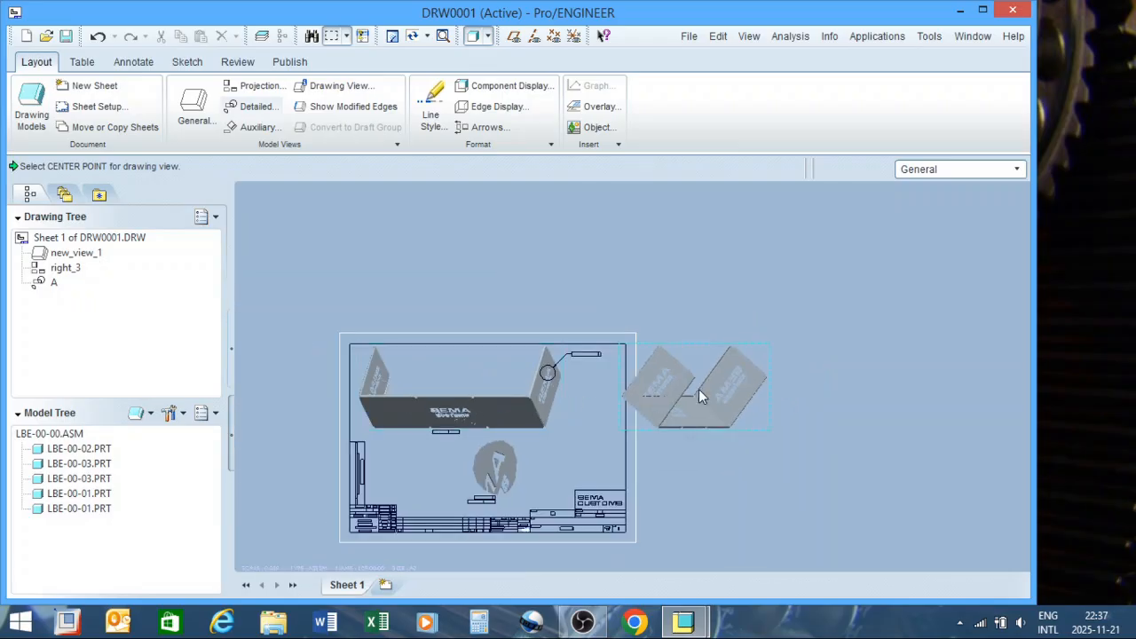
scroll(763, 410, down, 2)
scroll(538, 415, up, 2)
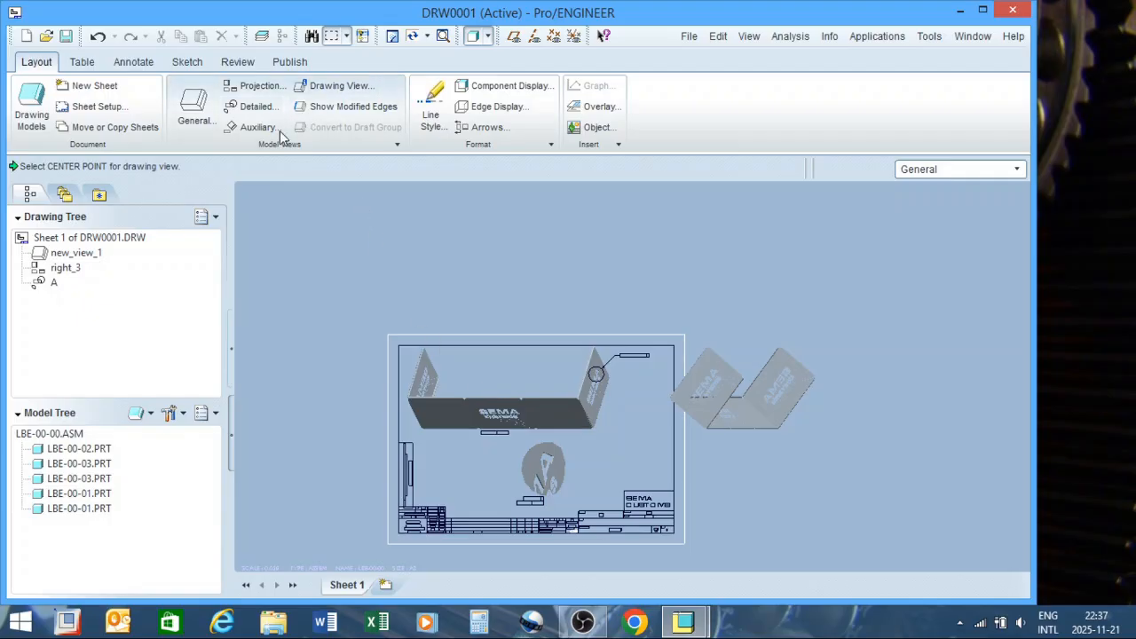
click(253, 85)
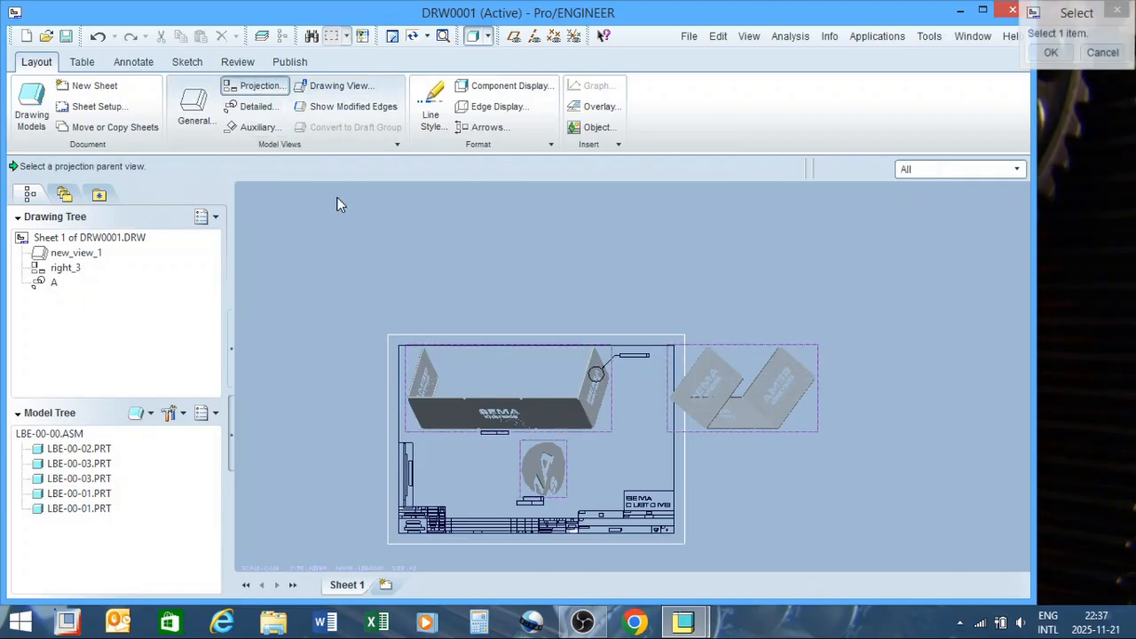
click(500, 417)
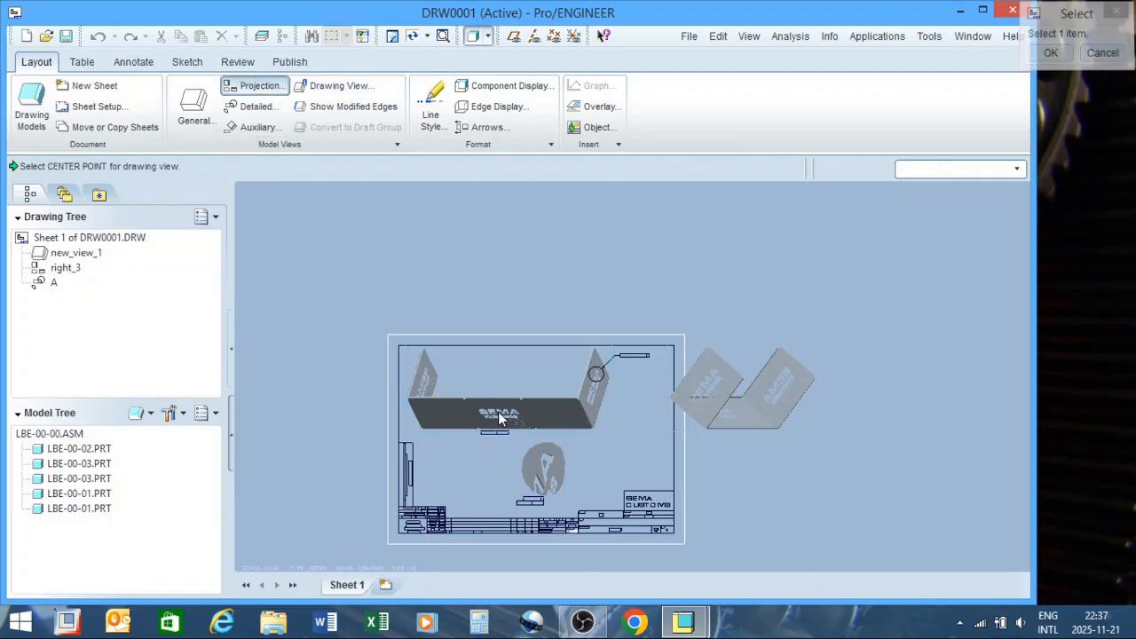
click(300, 421)
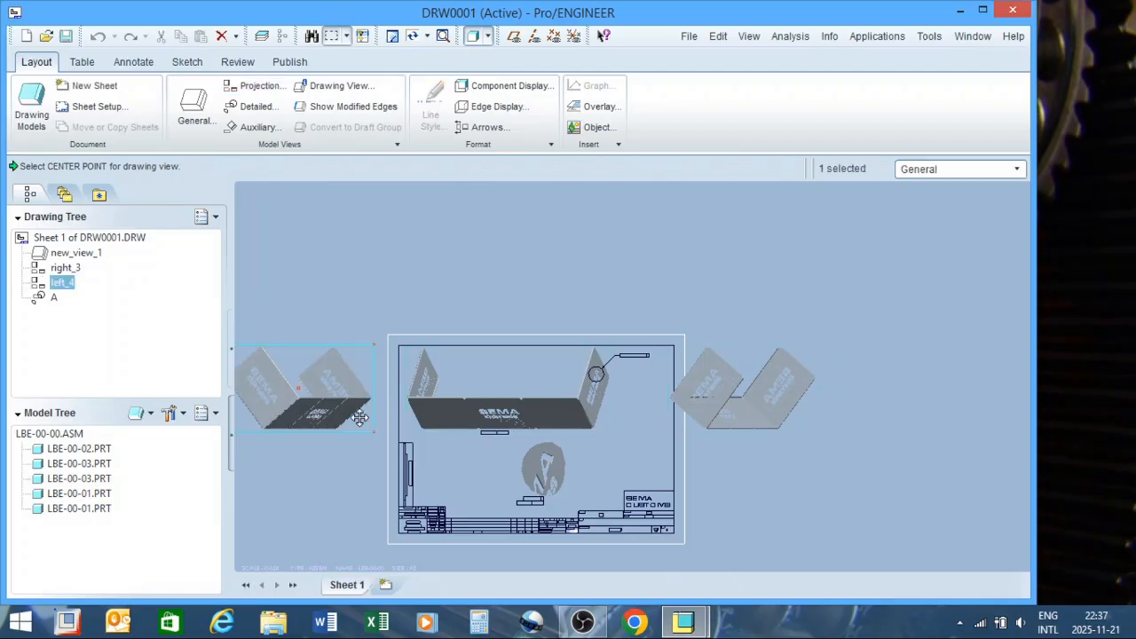
Move the right-hand projection view farther out so it sits clear of the sheet border.
scroll(656, 410, up, 1)
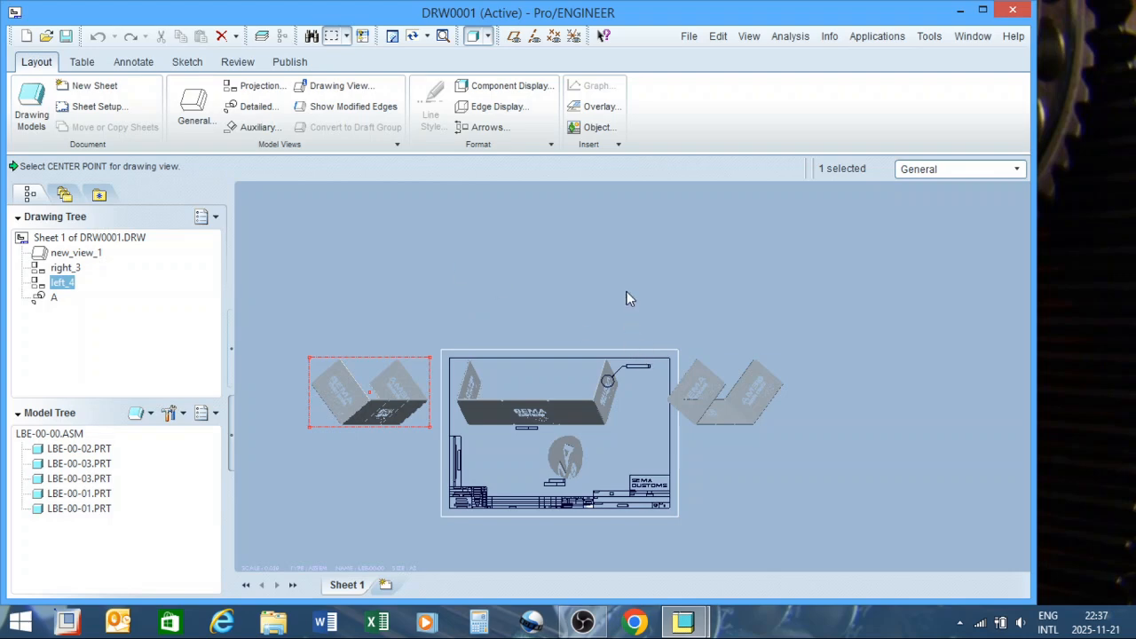
click(709, 408)
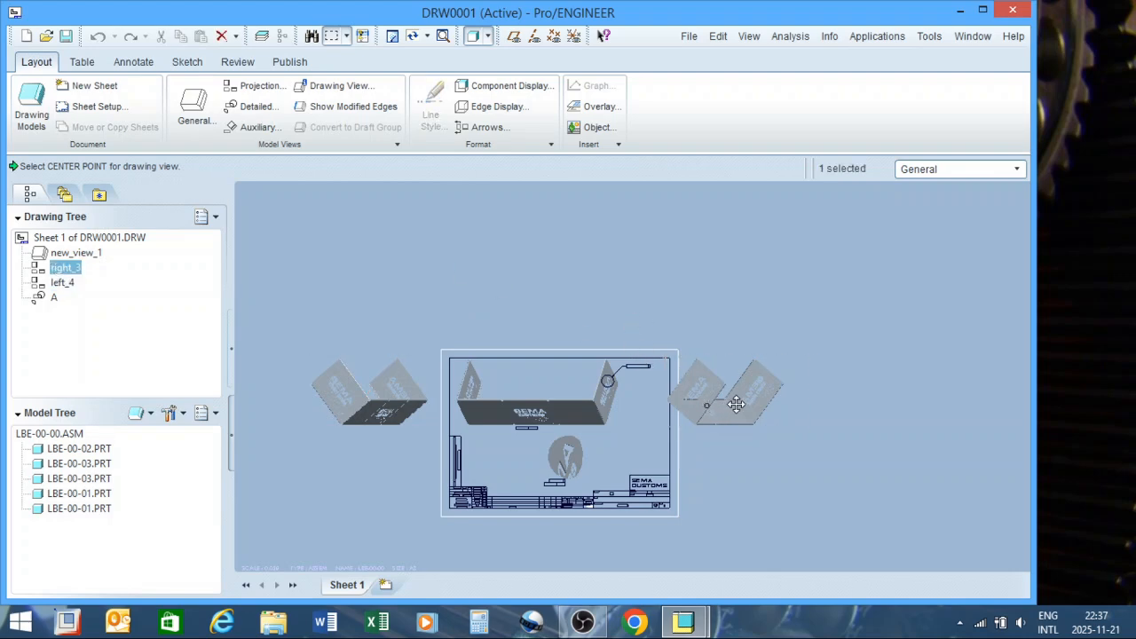
drag(736, 405, 763, 403)
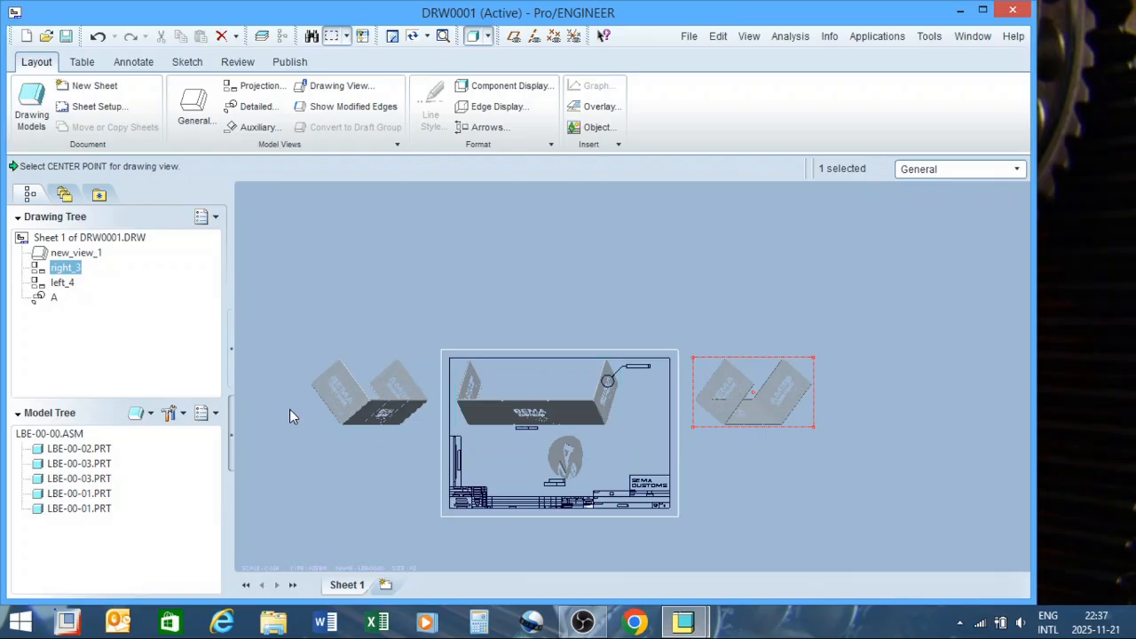
click(576, 269)
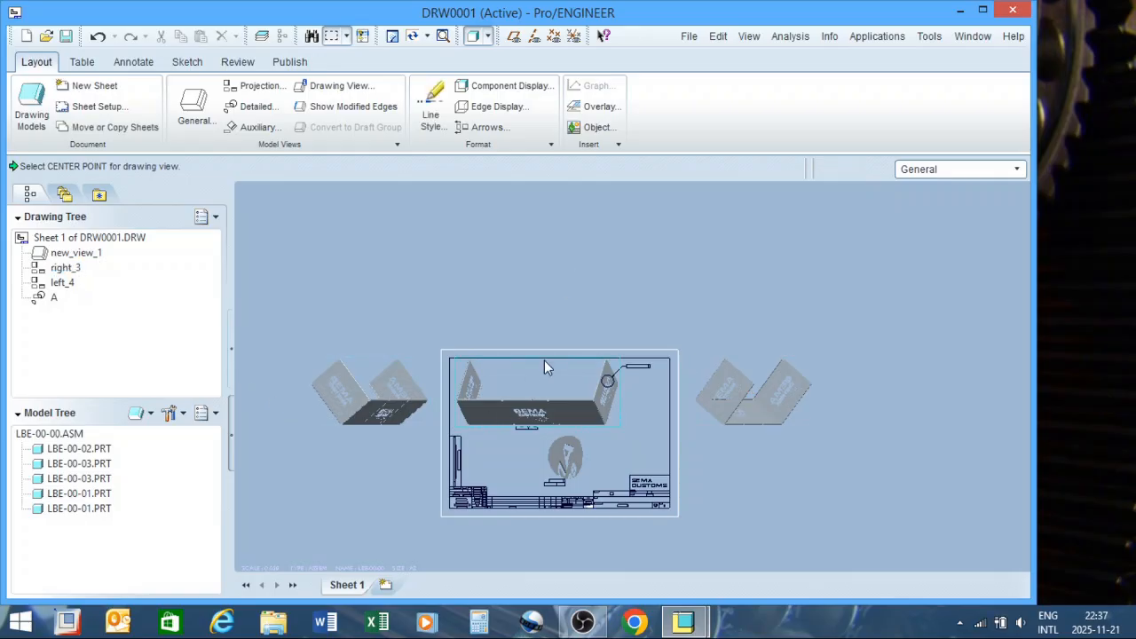
Set the assembly view's orientation to FRONT and accept the change for its child views.
click(539, 412)
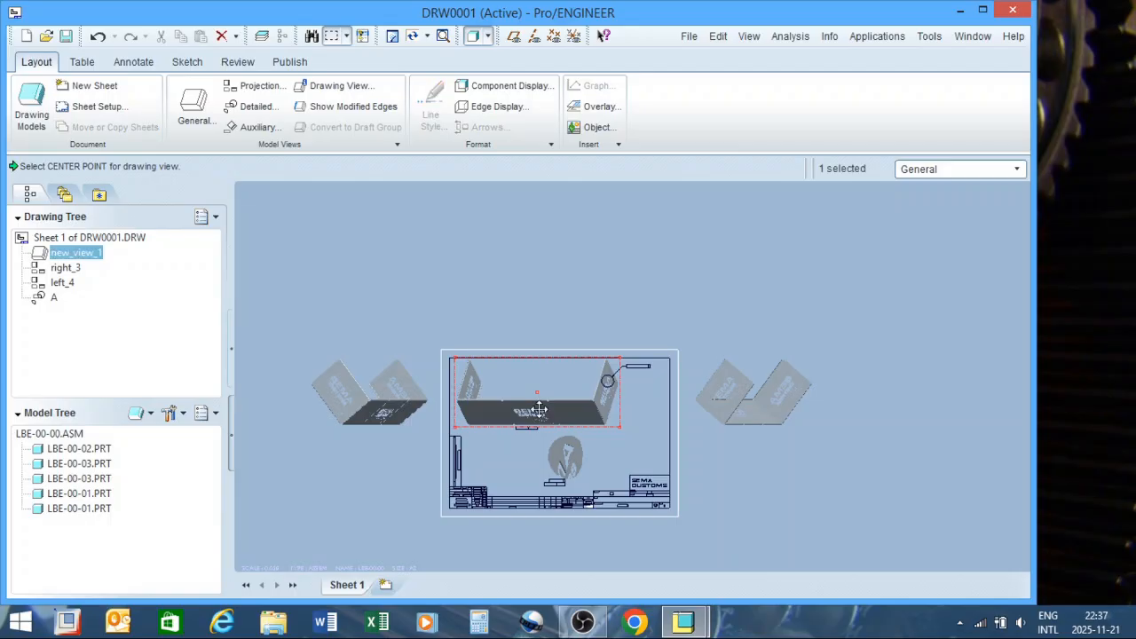
right_click(539, 409)
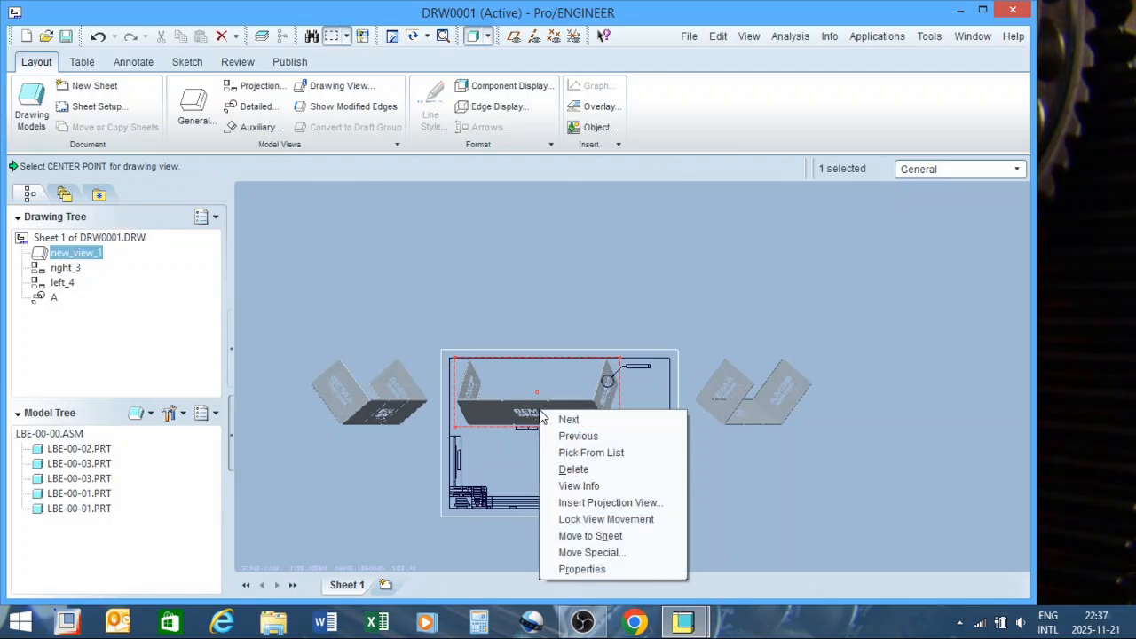
click(591, 566)
drag(952, 284, 949, 307)
click(875, 272)
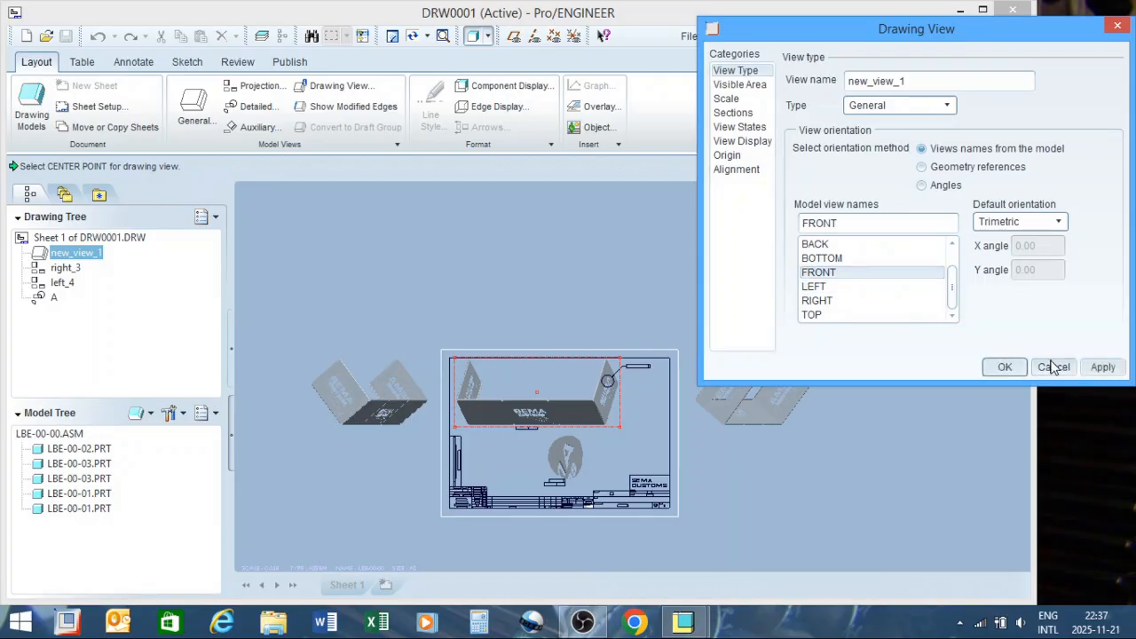
click(1103, 368)
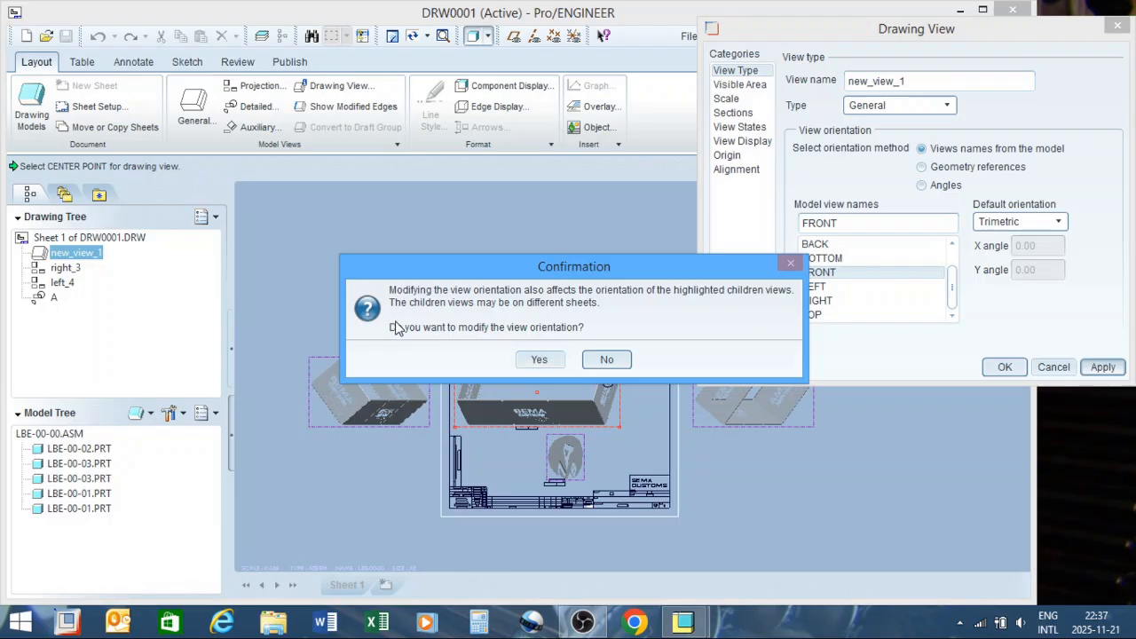
click(536, 360)
click(1053, 368)
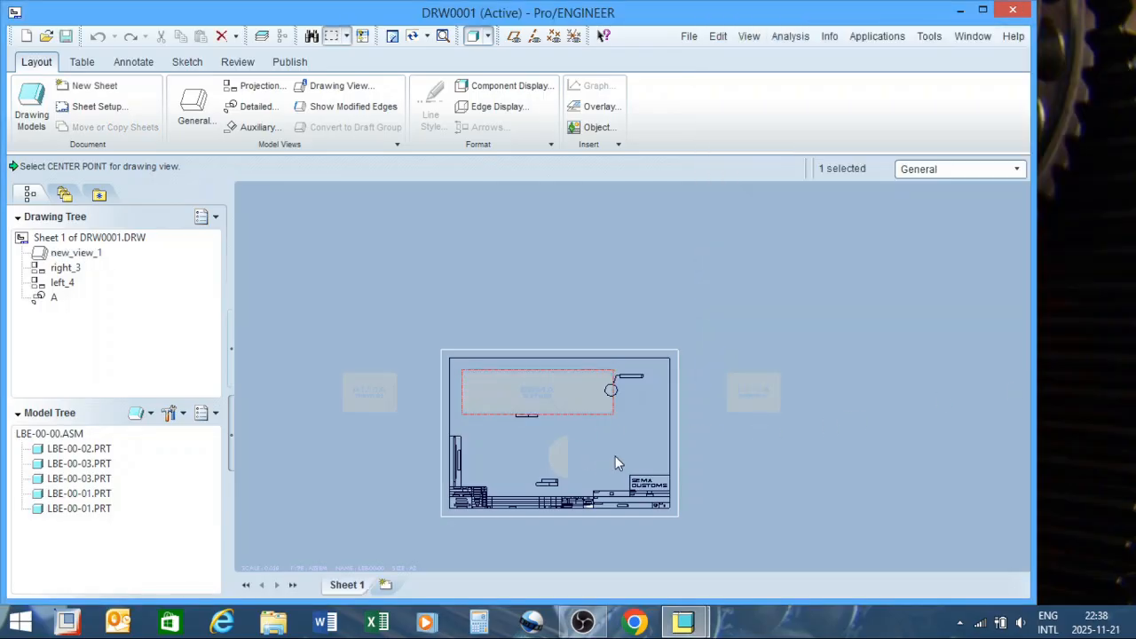
Examine the front-oriented assembly view and the side projection views on both sides of the sheet.
scroll(522, 438, up, 5)
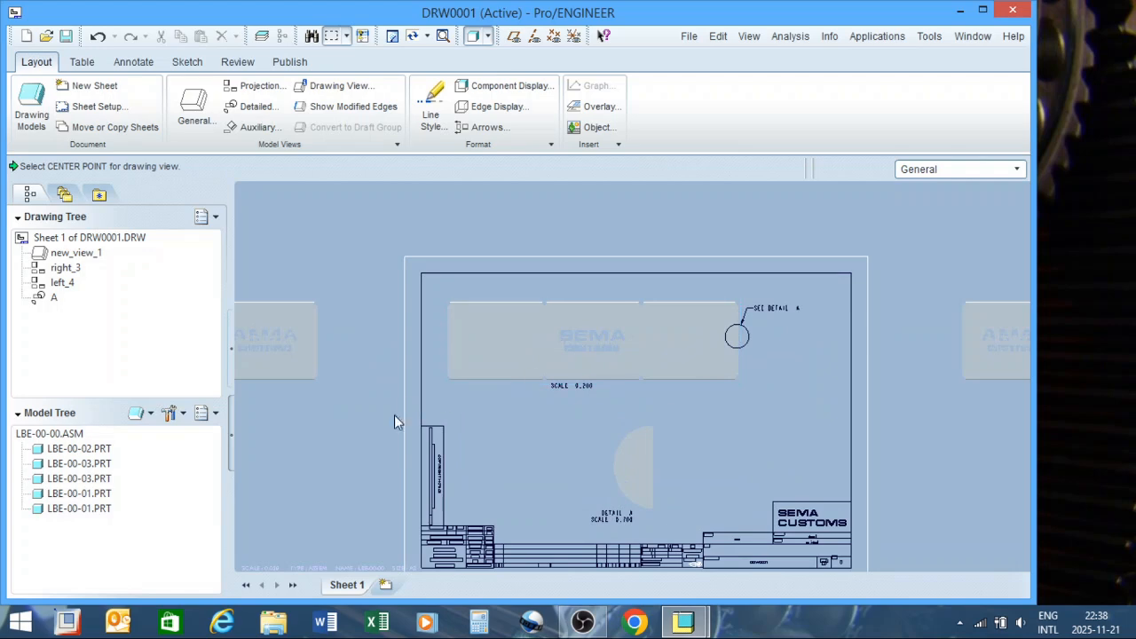
scroll(505, 421, down, 4)
scroll(403, 396, up, 6)
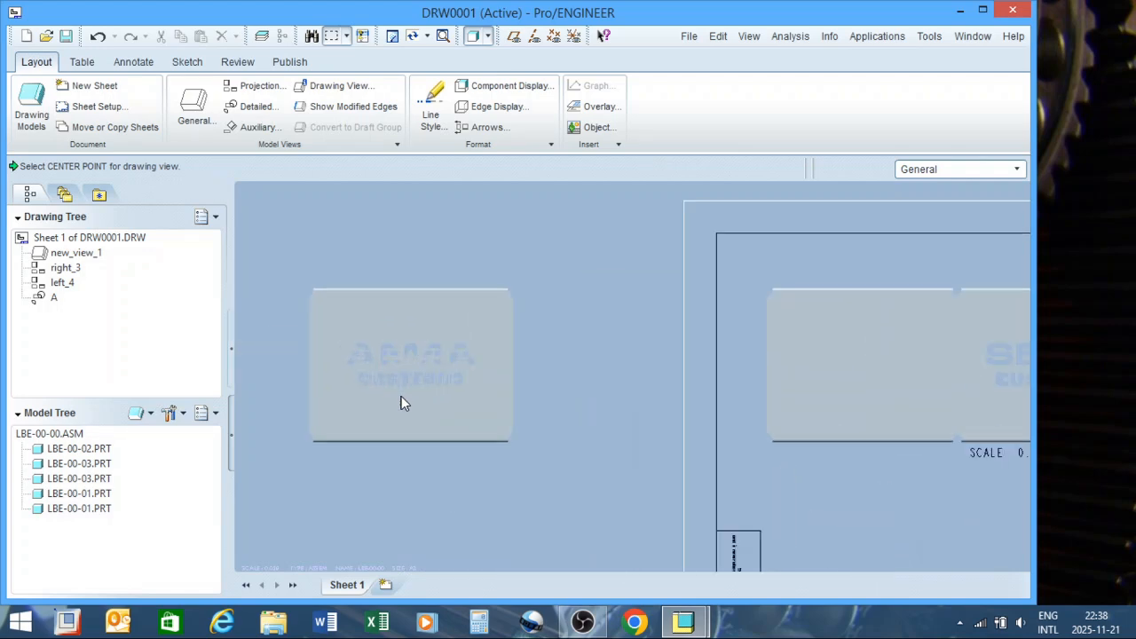
scroll(401, 404, up, 2)
scroll(399, 404, down, 6)
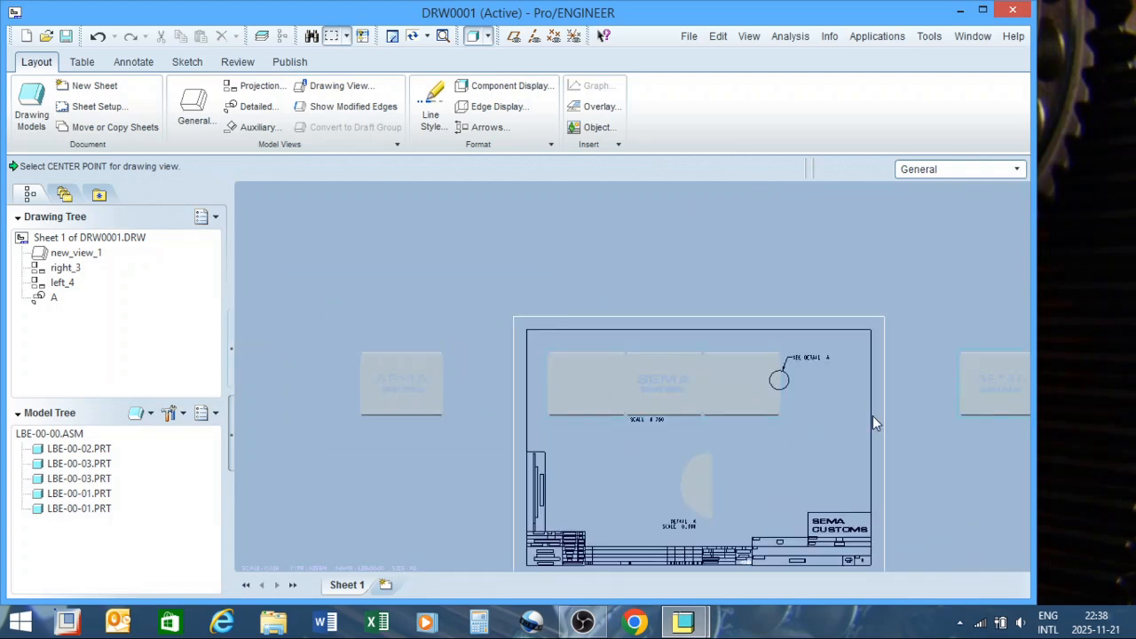
scroll(602, 424, down, 3)
scroll(743, 428, up, 7)
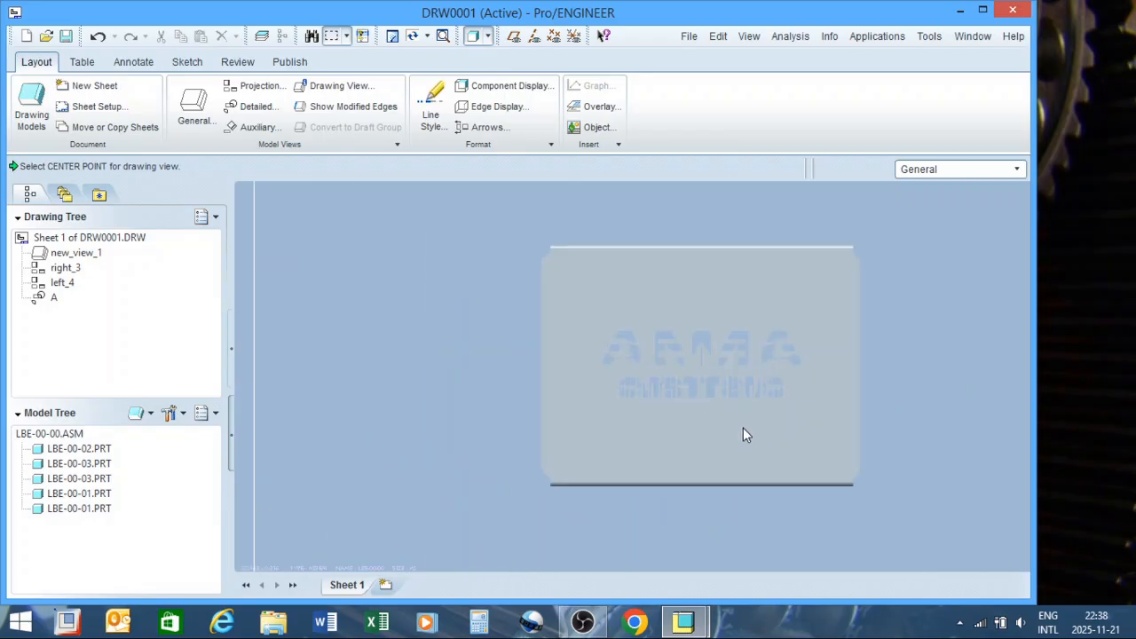
scroll(743, 428, down, 7)
scroll(652, 430, up, 2)
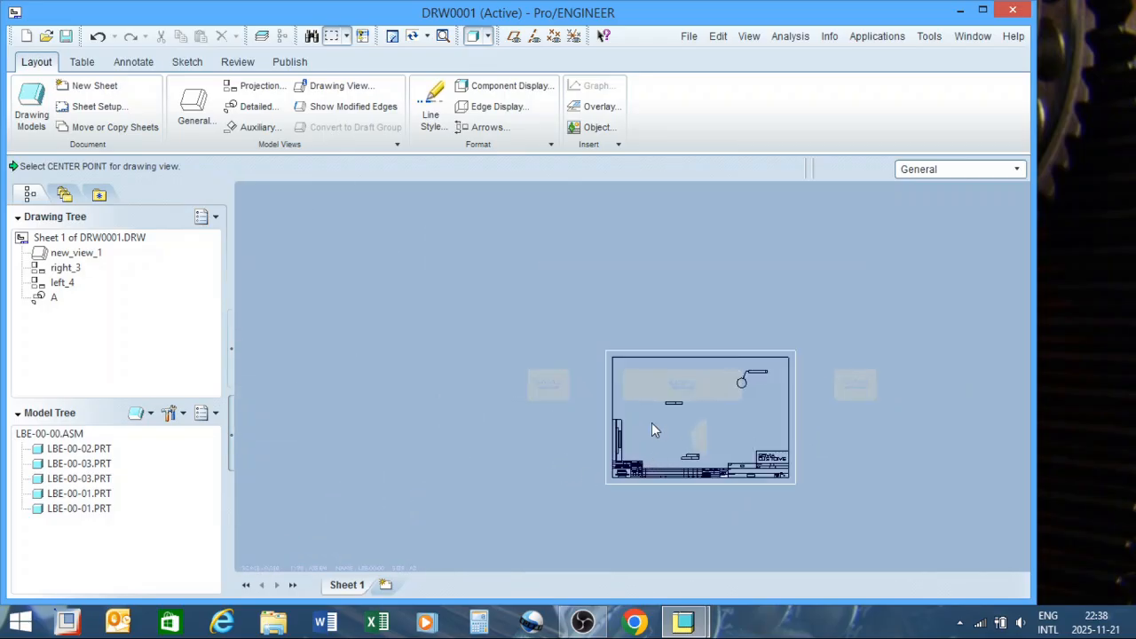
scroll(743, 426, down, 2)
scroll(583, 427, up, 2)
scroll(626, 424, up, 3)
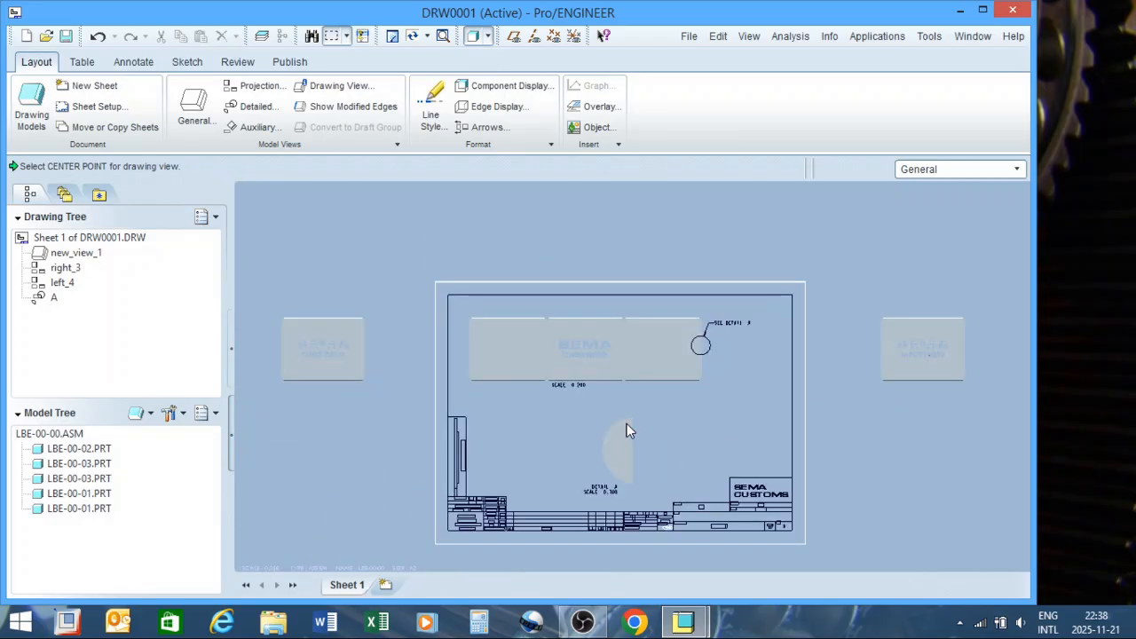
Set the assembly view's orientation to Standard Orientation and accept the change for its child views.
click(599, 365)
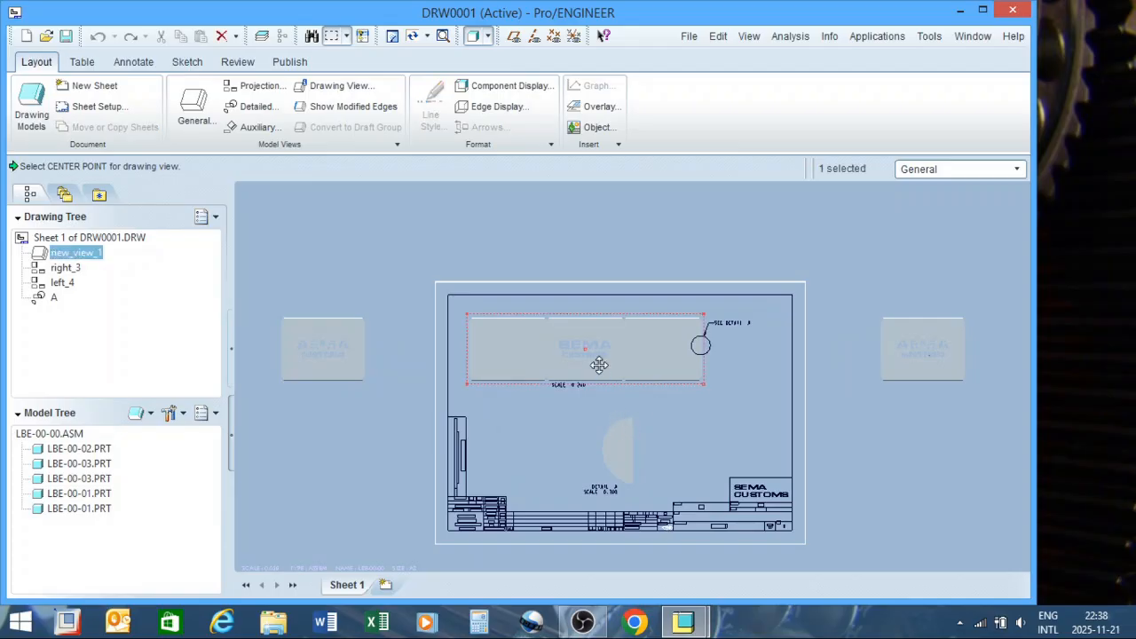
right_click(599, 365)
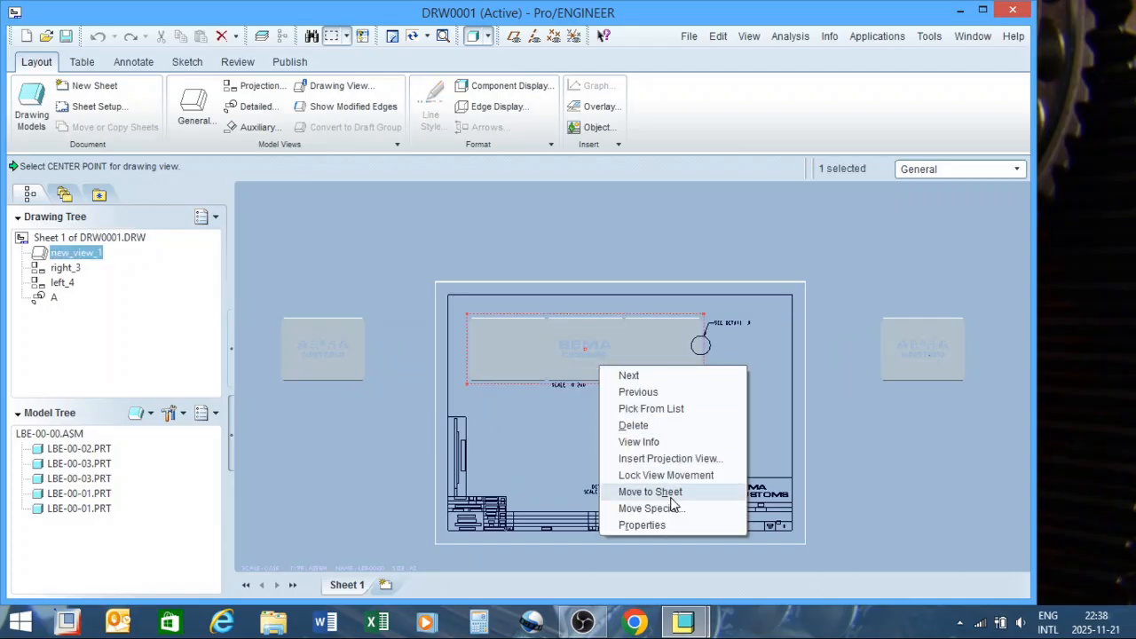
click(673, 527)
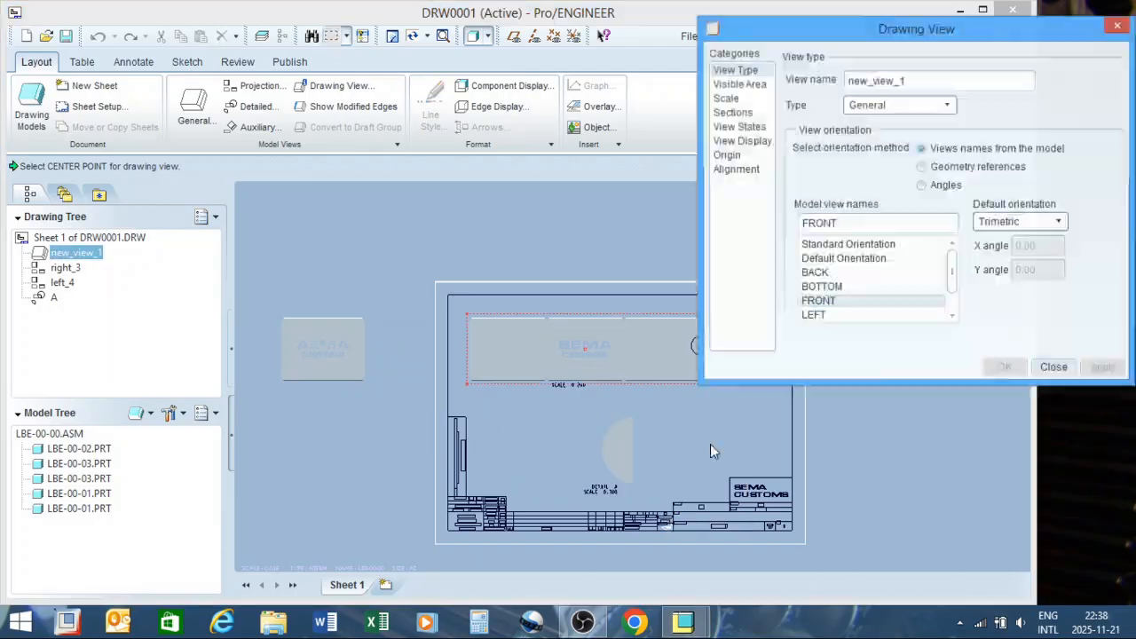
click(845, 244)
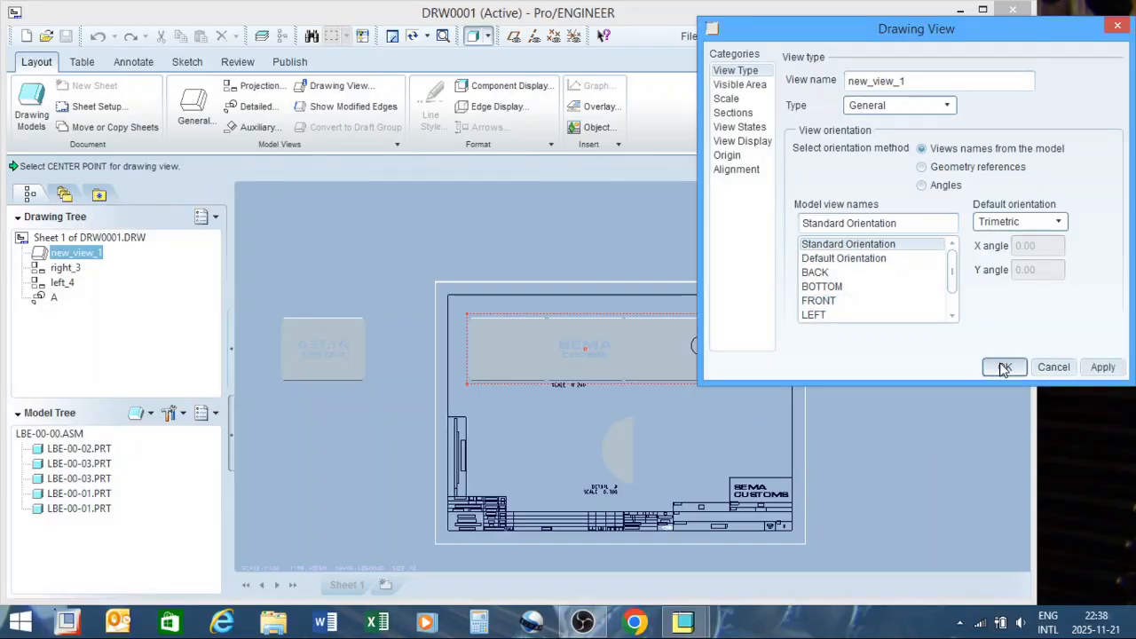
click(1102, 366)
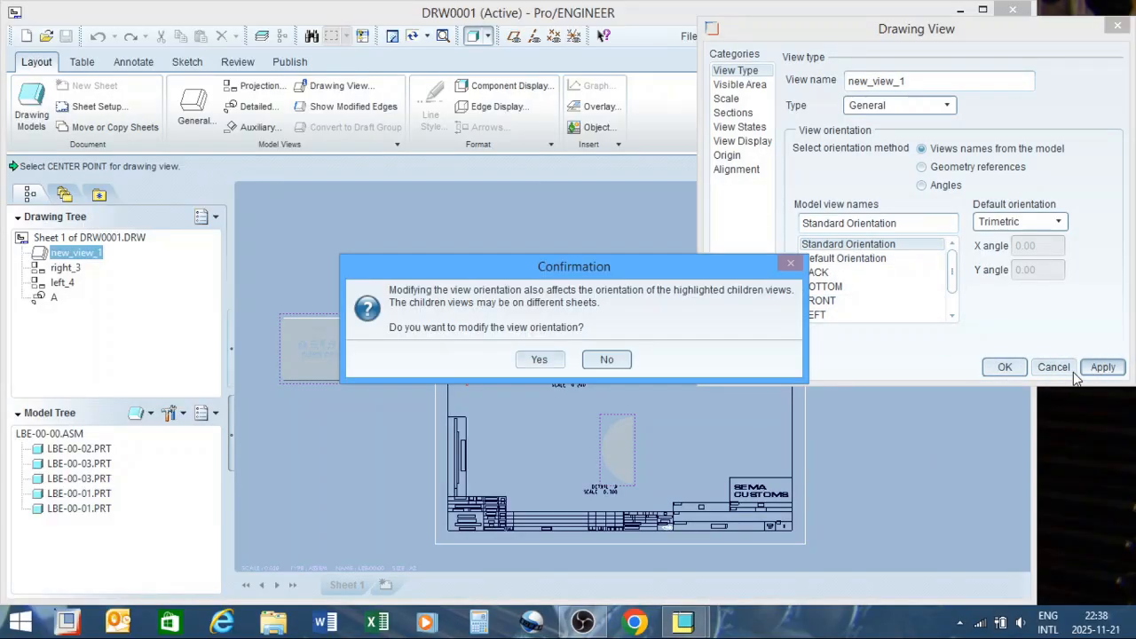
click(540, 364)
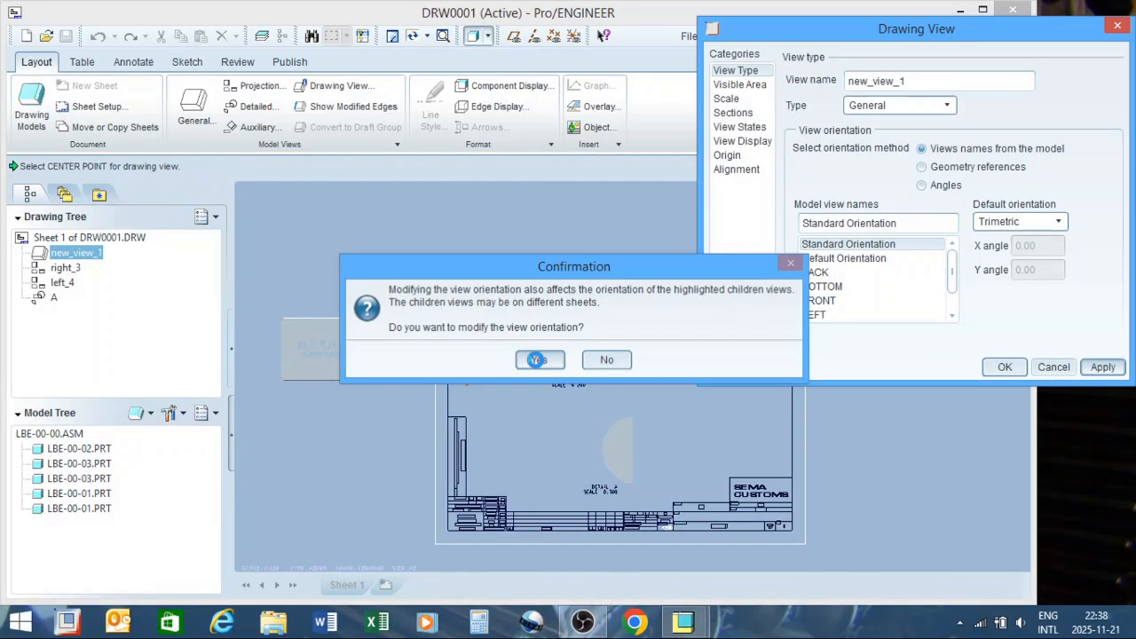
click(1052, 368)
click(711, 436)
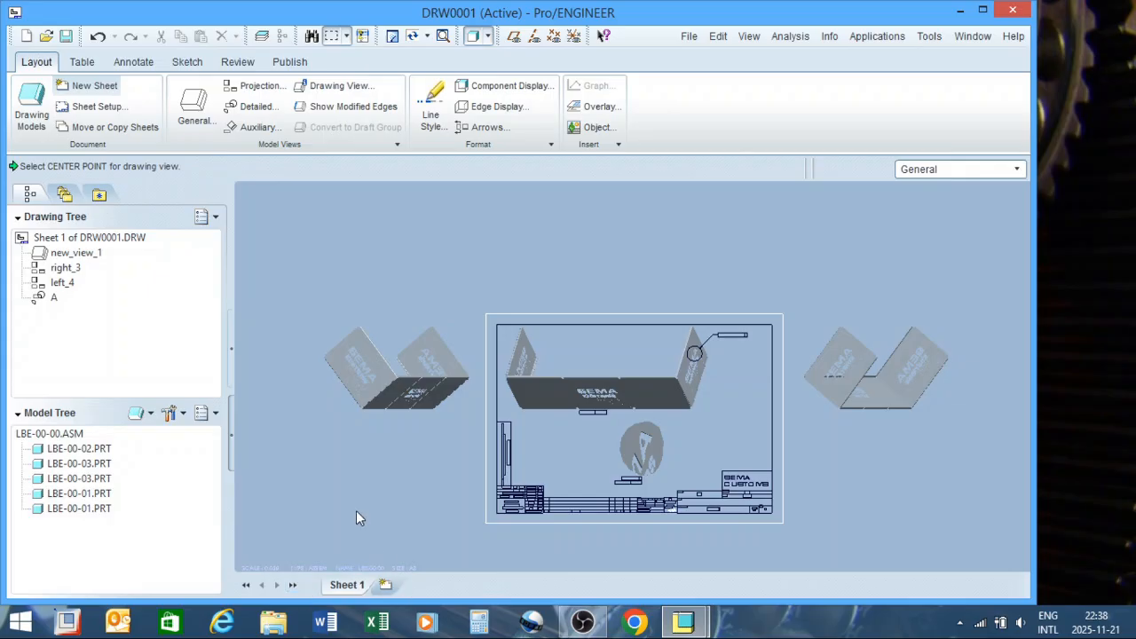
Add a second sheet to the drawing, leaving the requested format parameters such as drawn_by and PROJECT blank.
click(97, 86)
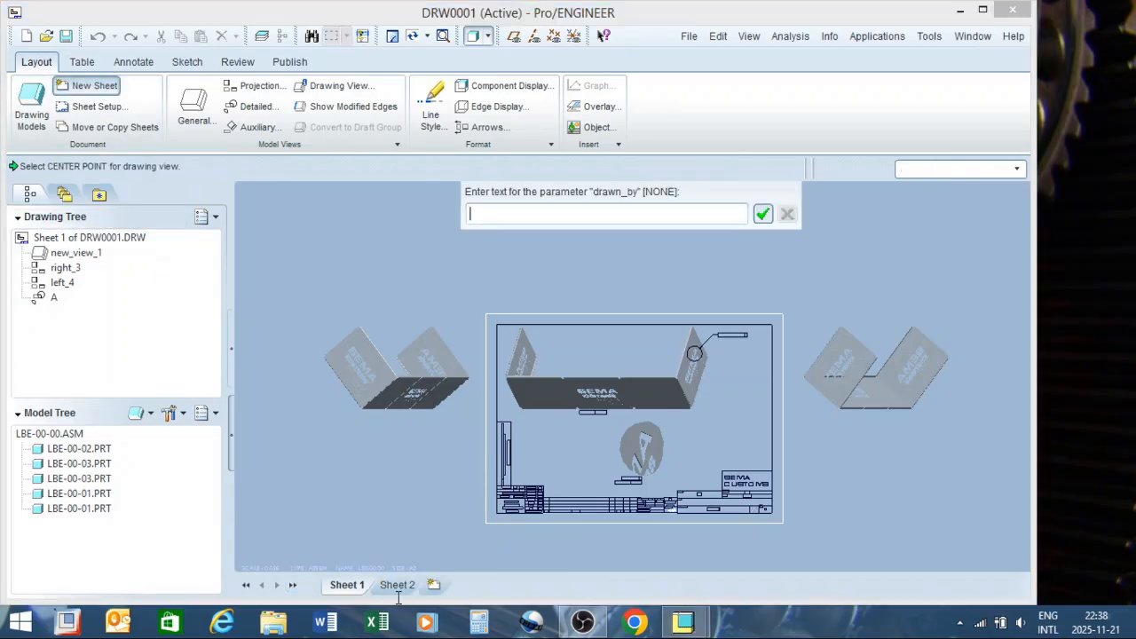
click(763, 214)
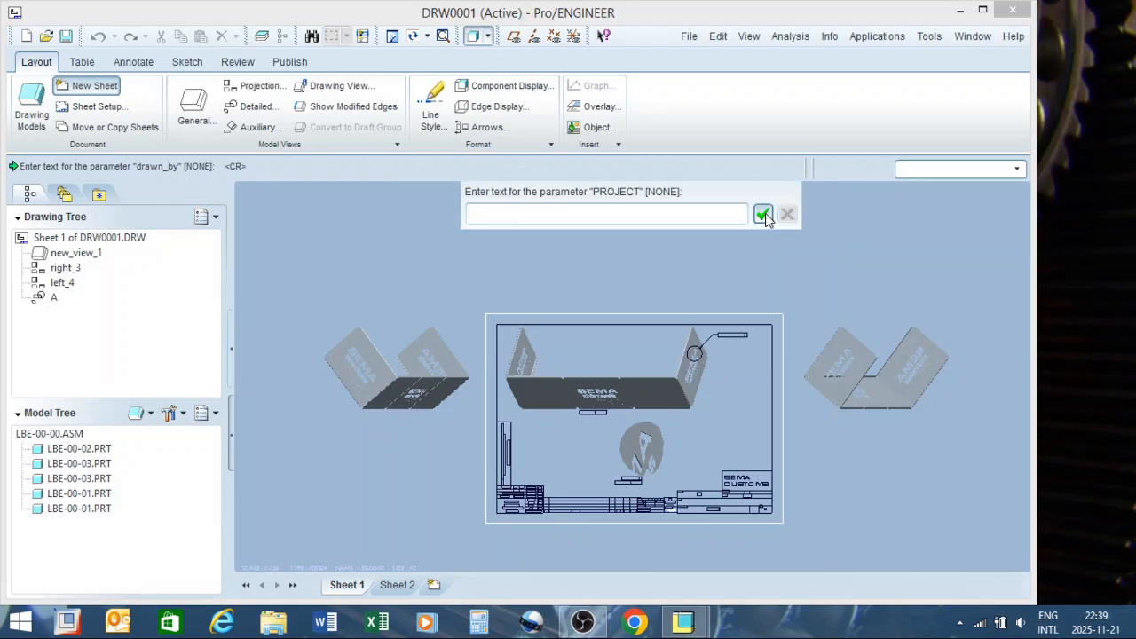
click(763, 214)
click(763, 213)
click(763, 214)
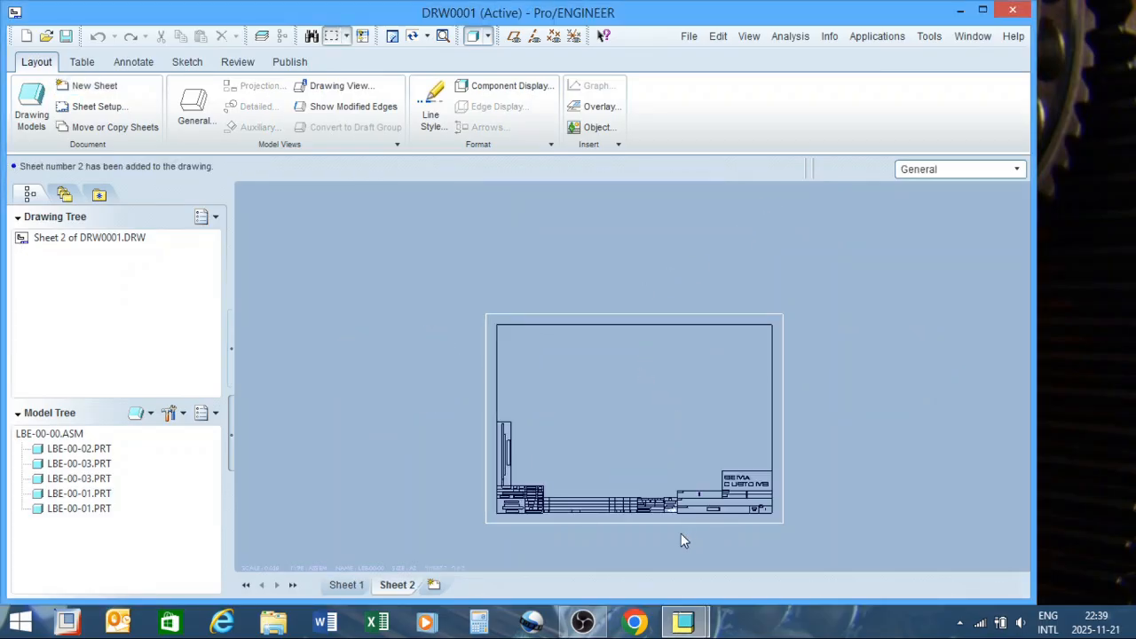
Examine the second sheet and open its sheet setup to view the assigned format.
scroll(652, 475, up, 2)
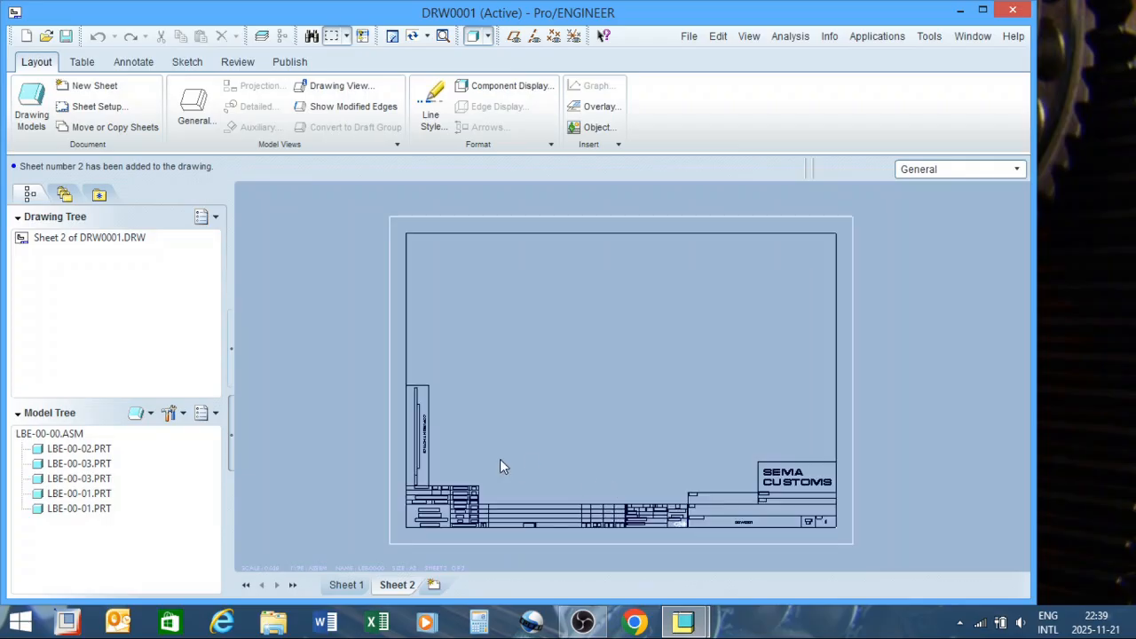
scroll(500, 459, down, 2)
scroll(613, 464, up, 1)
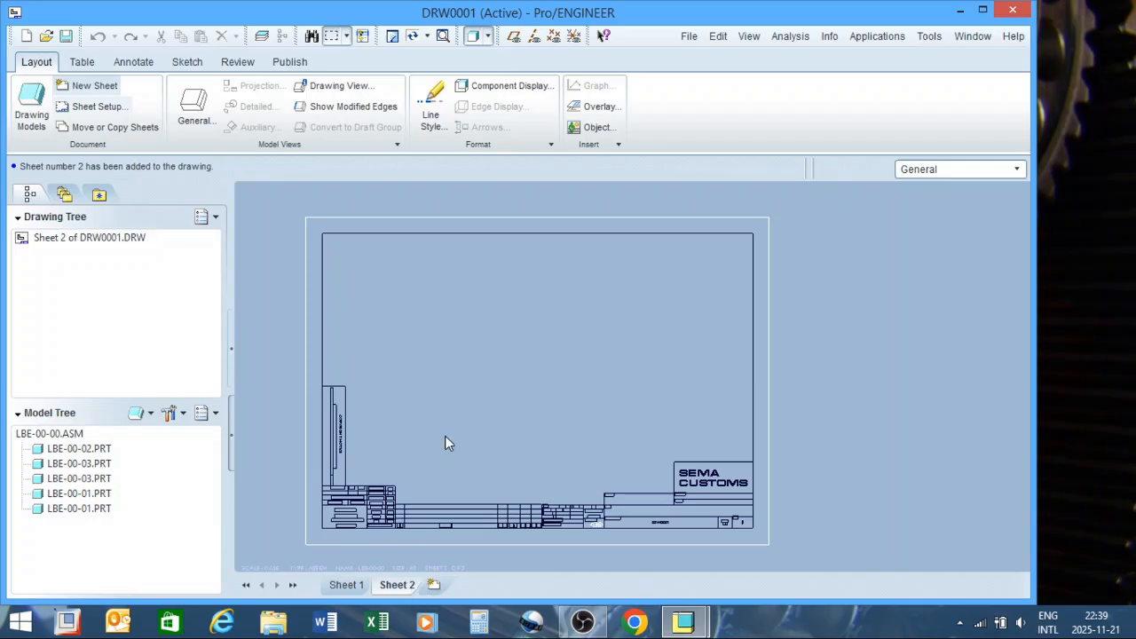
right_click(396, 585)
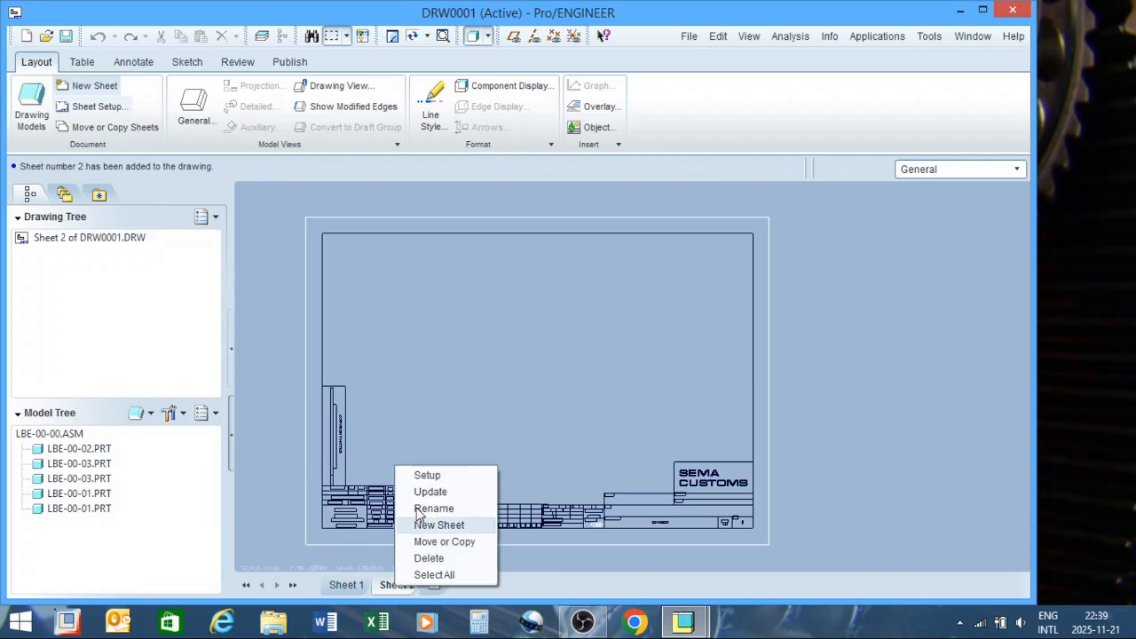
click(427, 474)
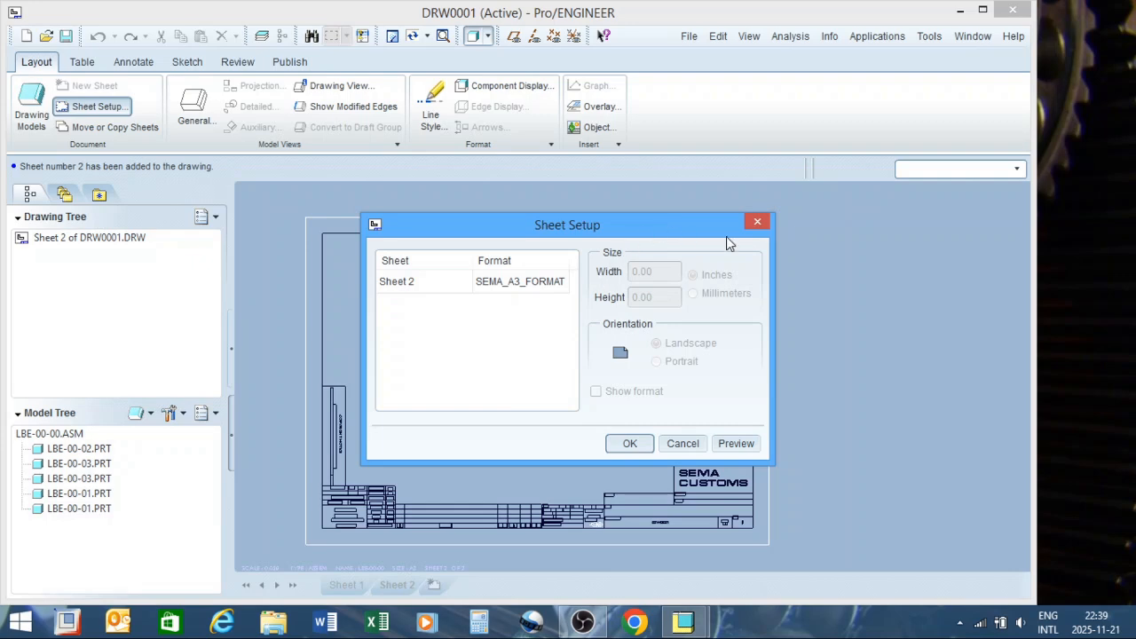
click(757, 221)
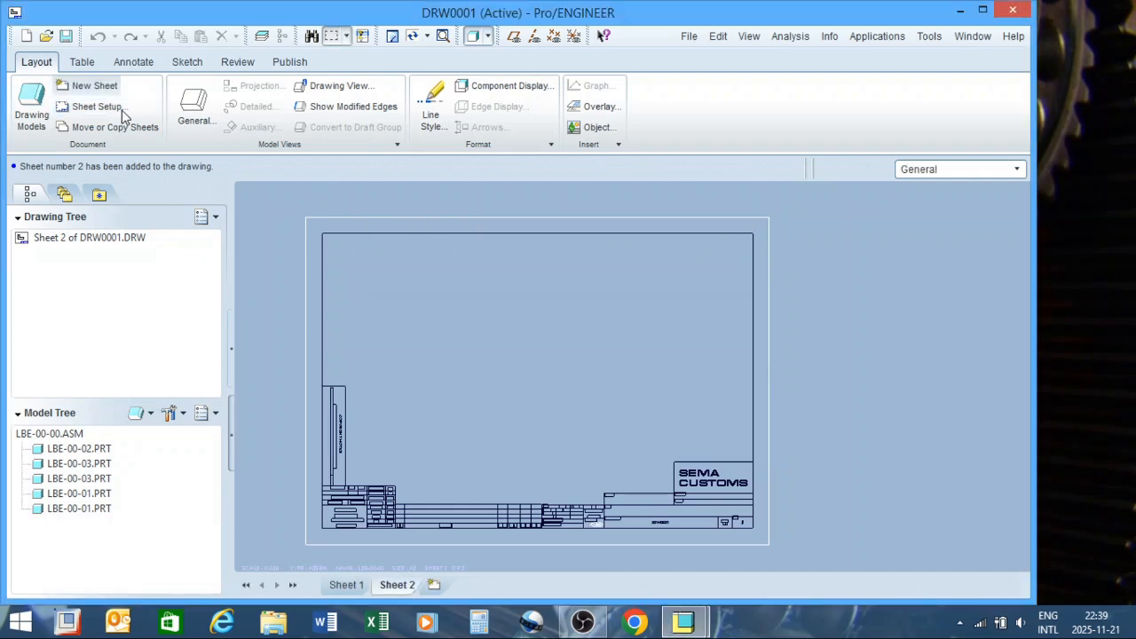
Preview Sheet 2 with its format hidden, and review the alternative sheet sizes without applying any setup changes.
click(100, 108)
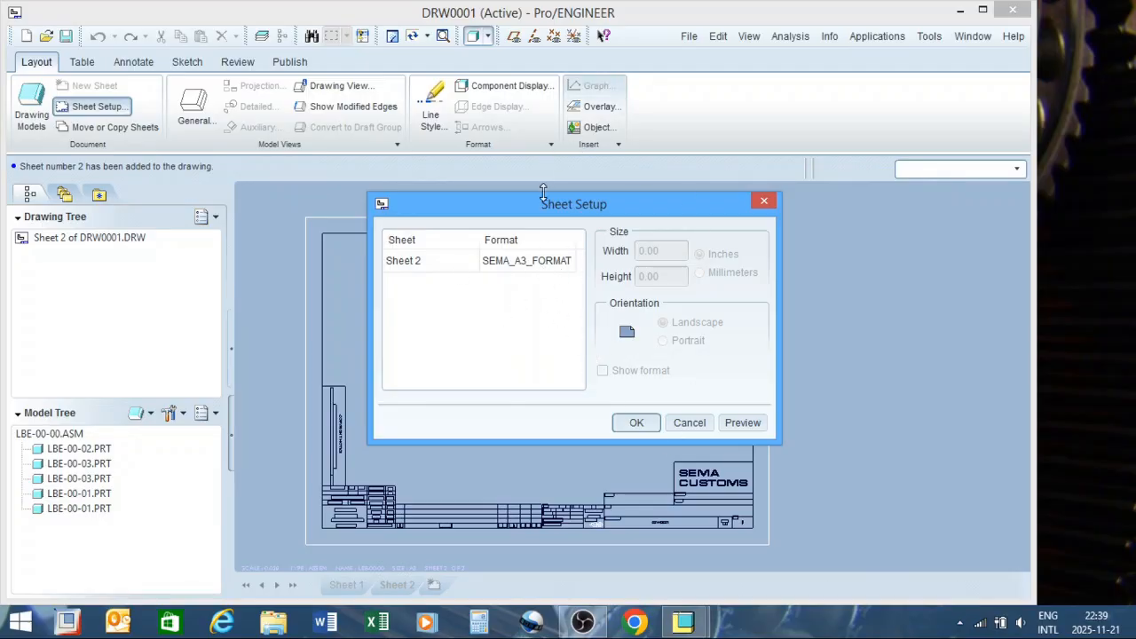
click(516, 264)
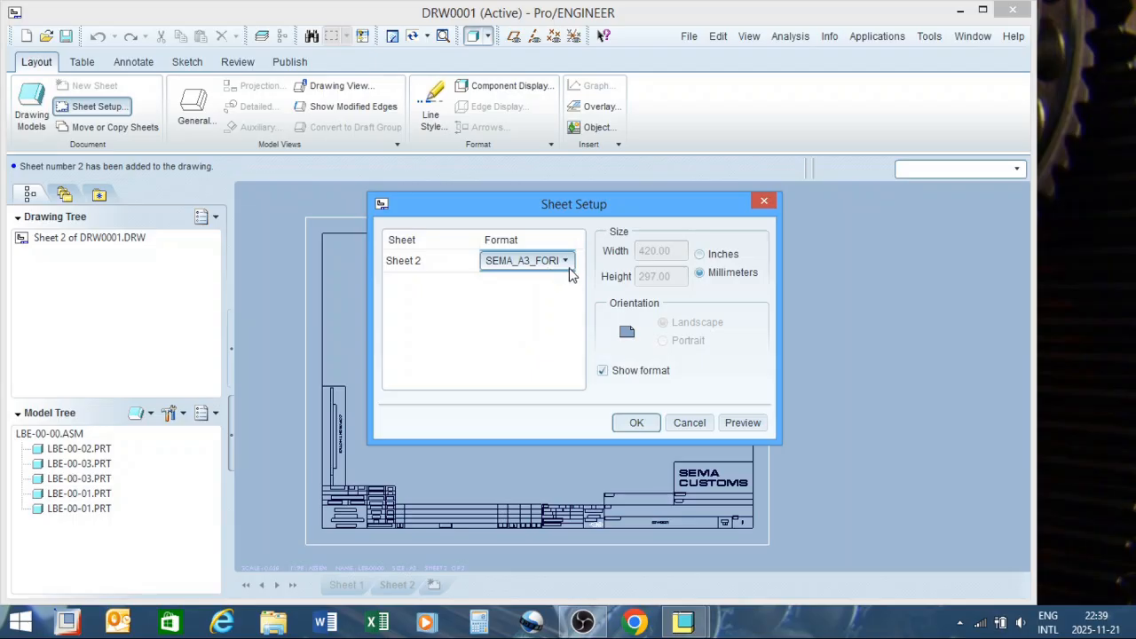
click(566, 261)
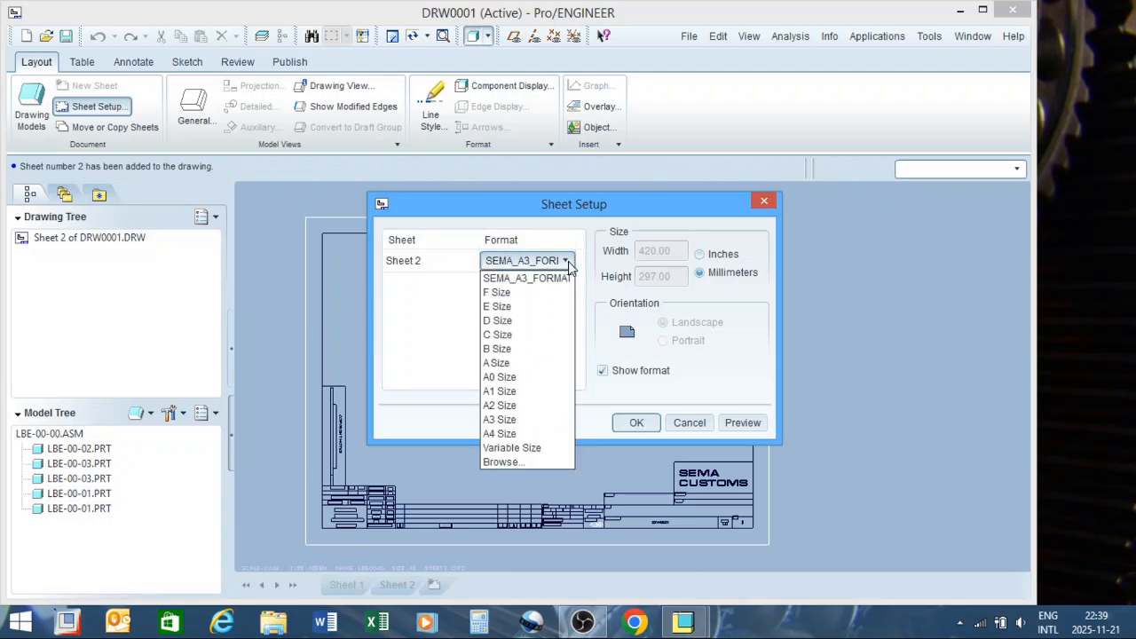
click(446, 330)
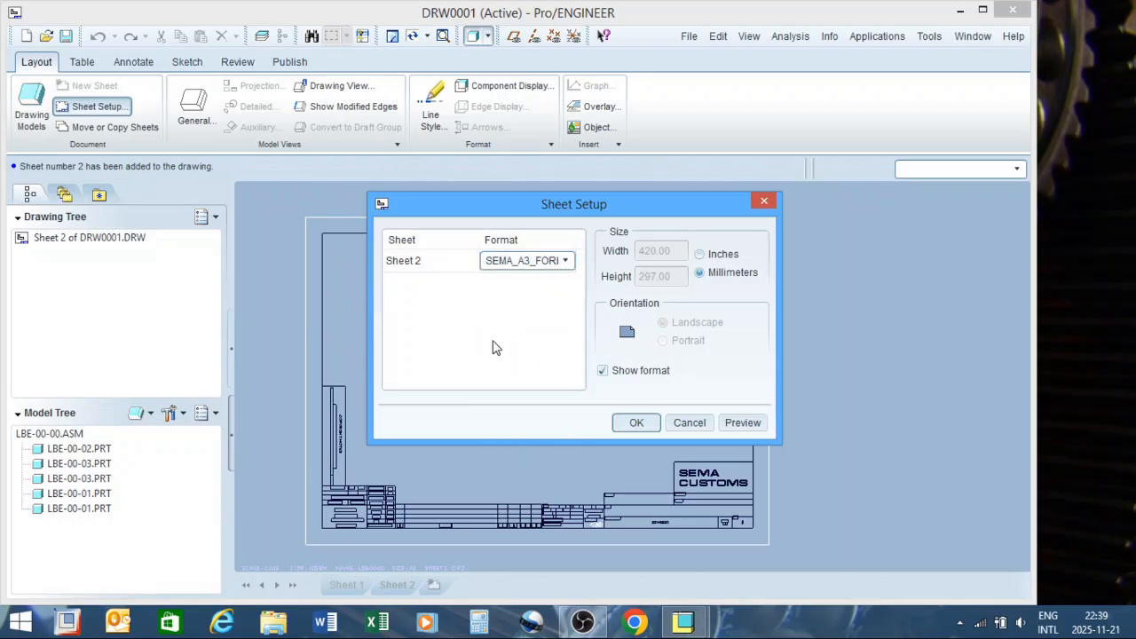
click(603, 371)
click(737, 425)
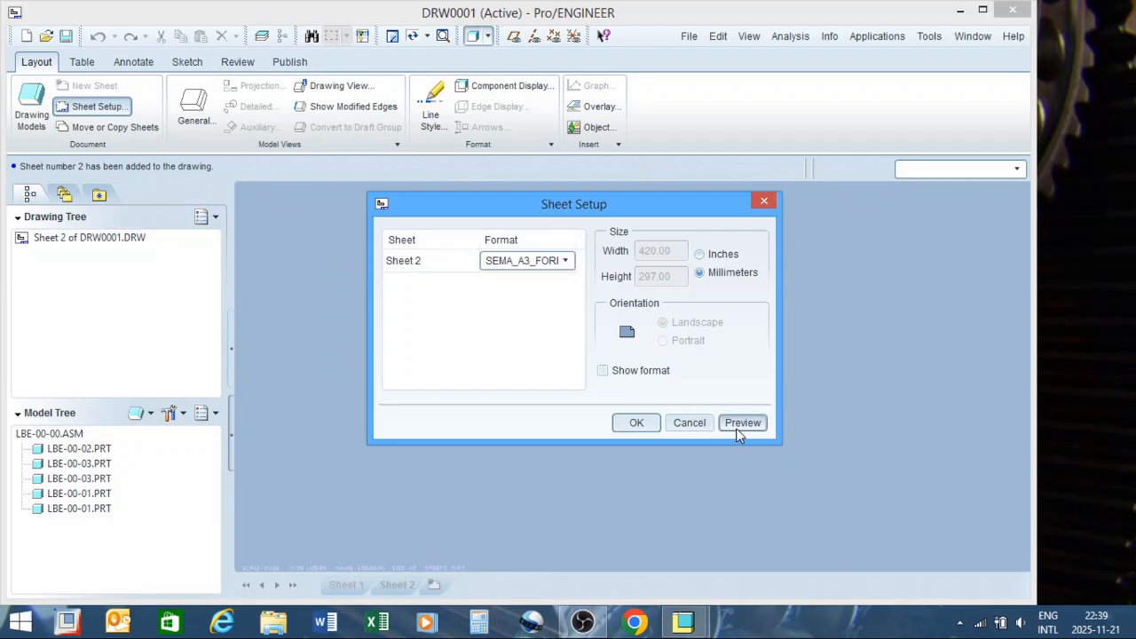
click(603, 370)
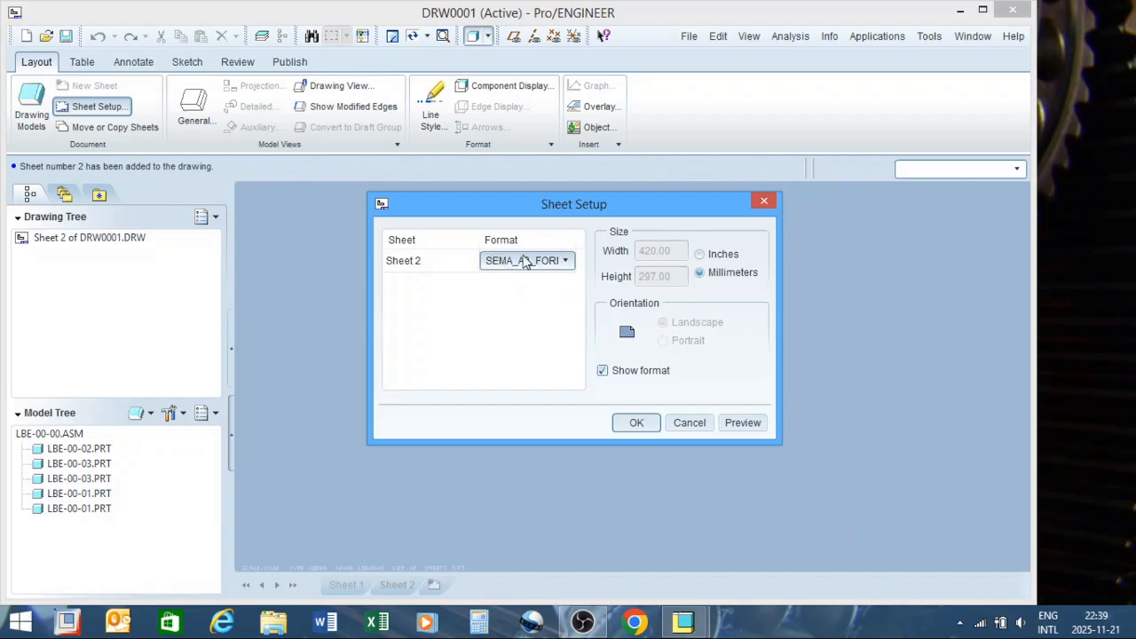
click(566, 261)
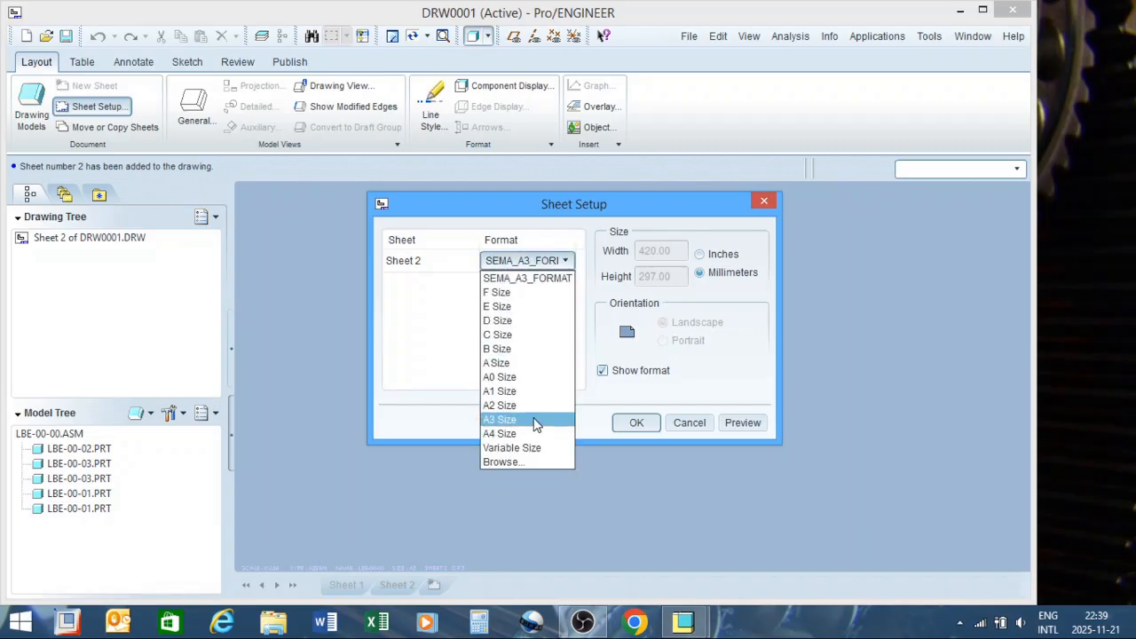
click(604, 342)
click(696, 422)
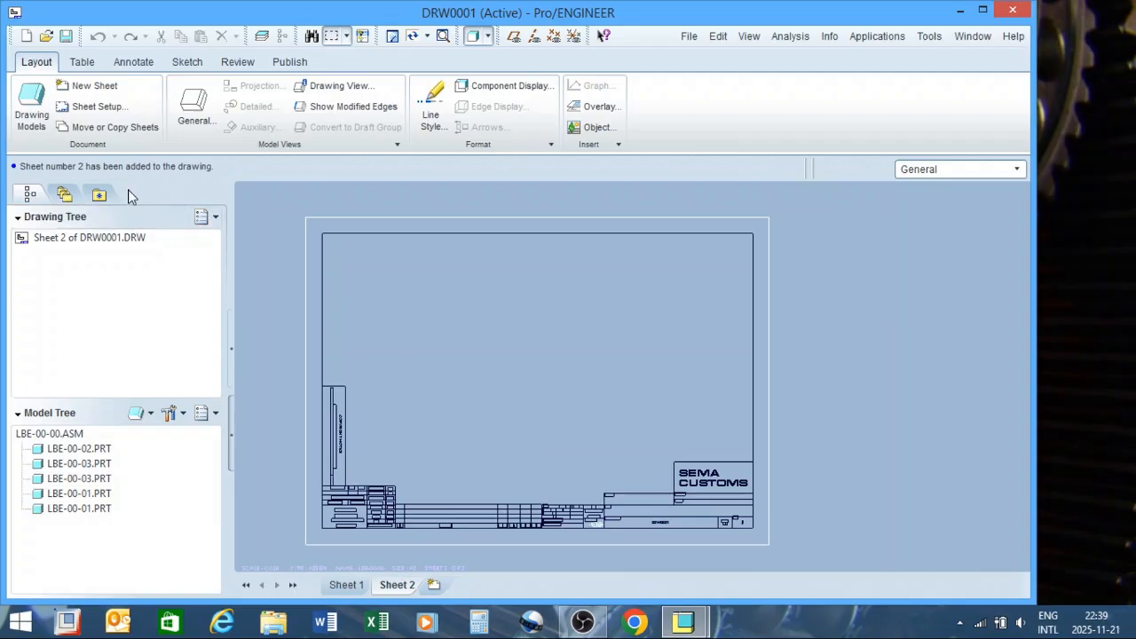
Add the generic instance of lbe-00-03.prt to the drawing as a new model.
click(30, 103)
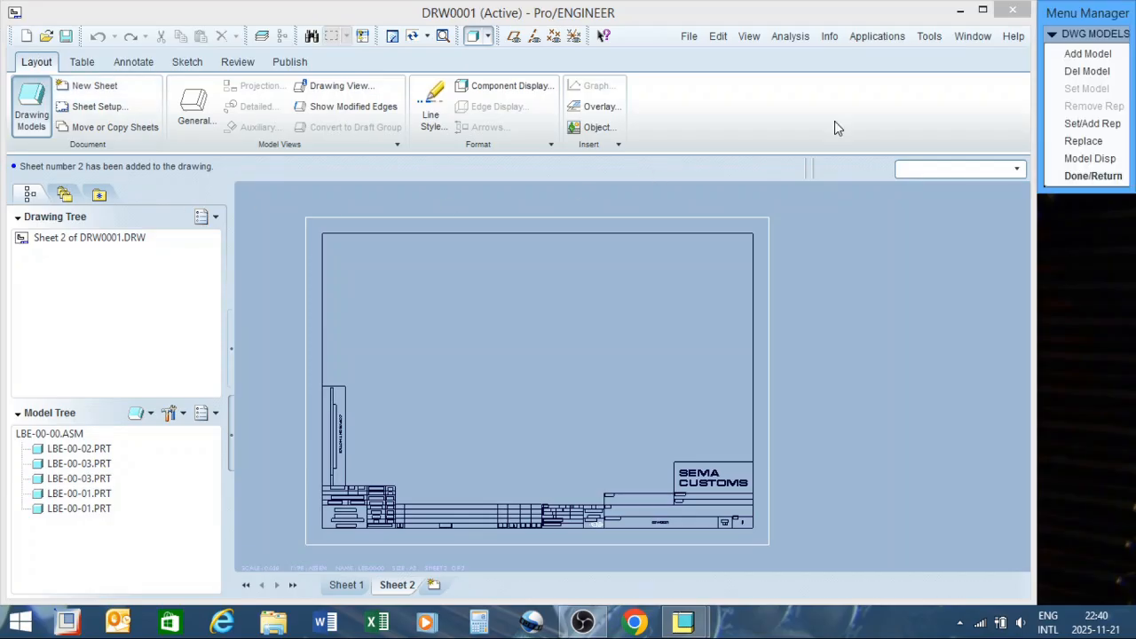
click(1086, 54)
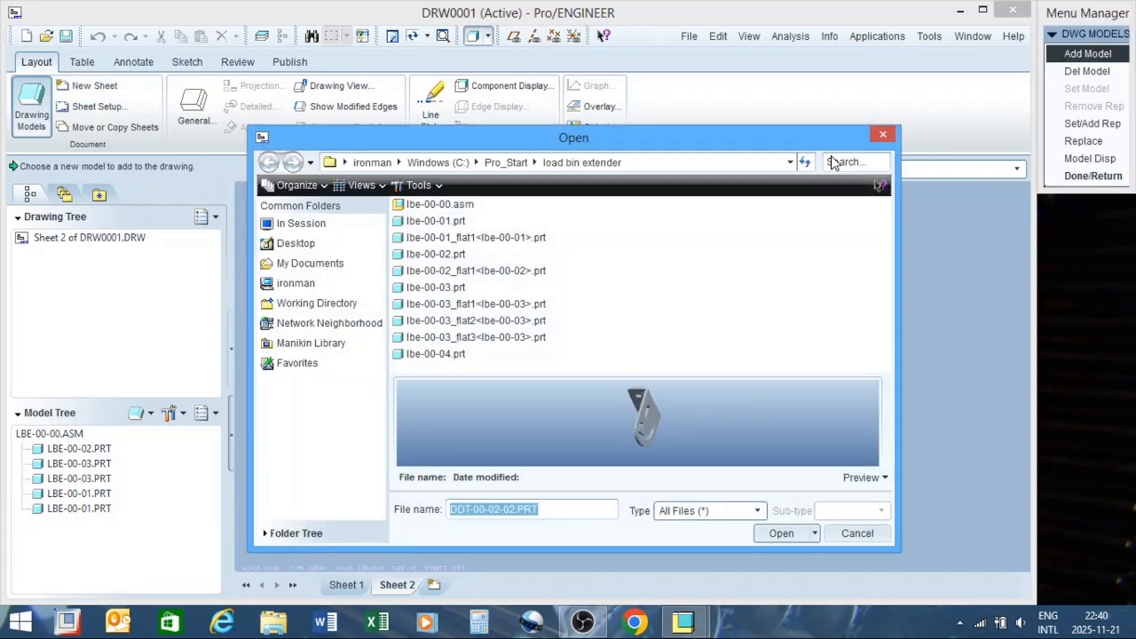
click(444, 255)
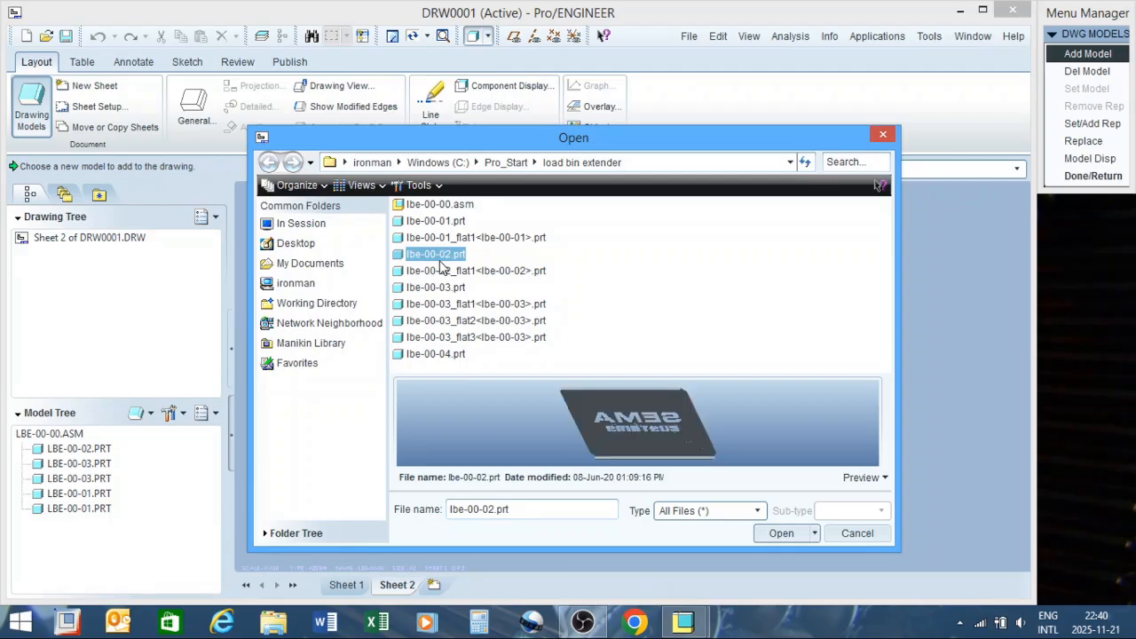
click(444, 287)
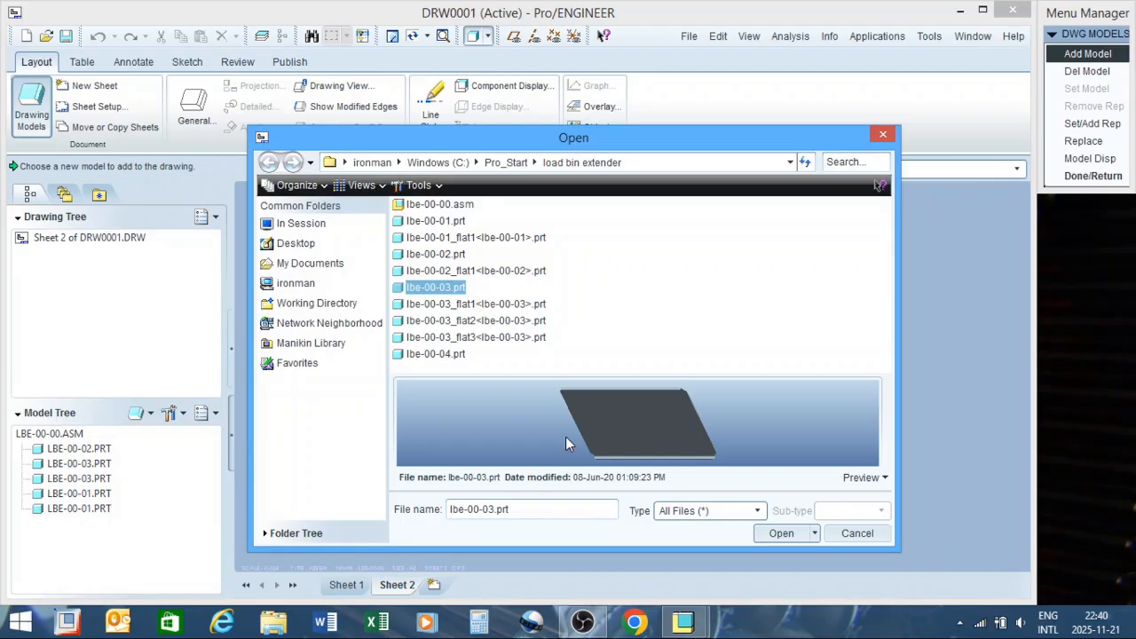
click(782, 533)
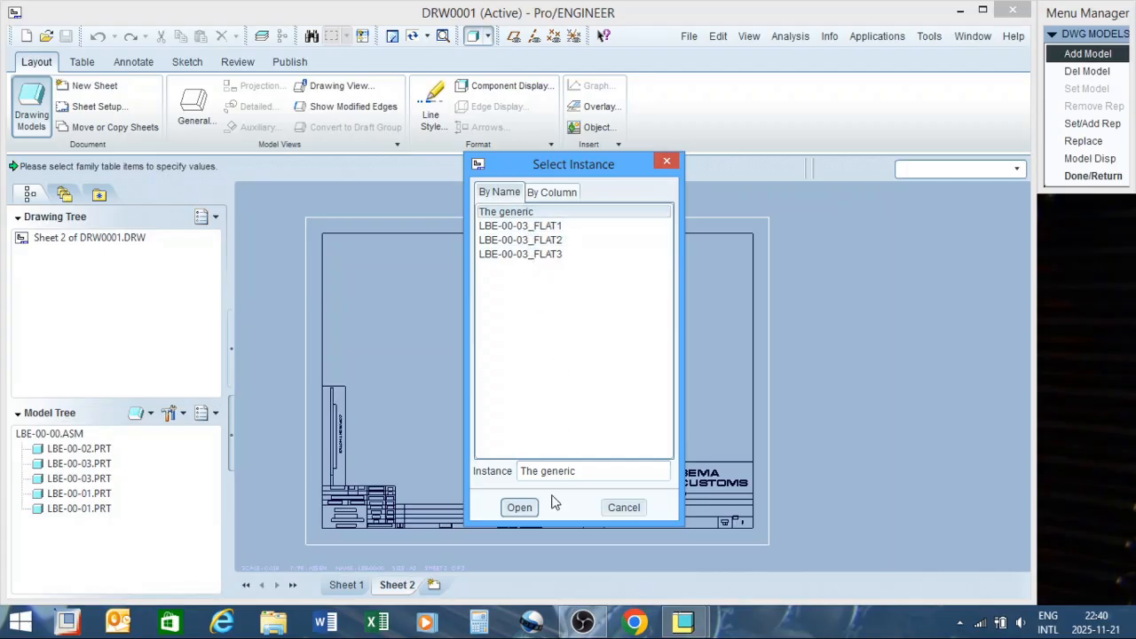
click(520, 507)
Place a general view of LBE-00-03 near the middle of Sheet 2 with the default trimetric orientation.
right_click(520, 376)
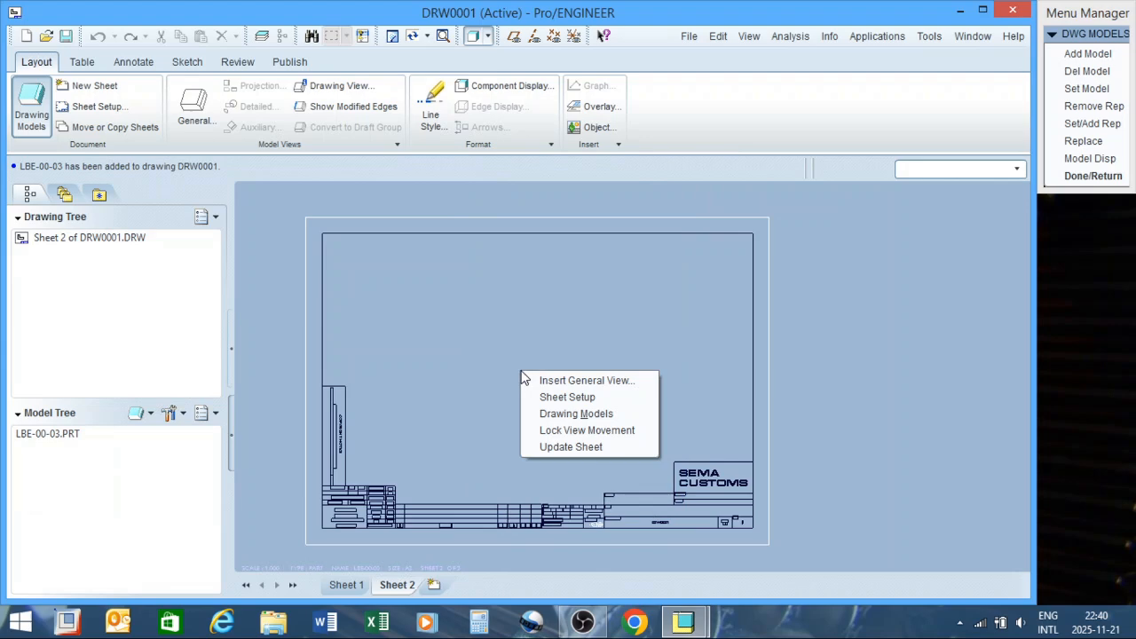
click(533, 382)
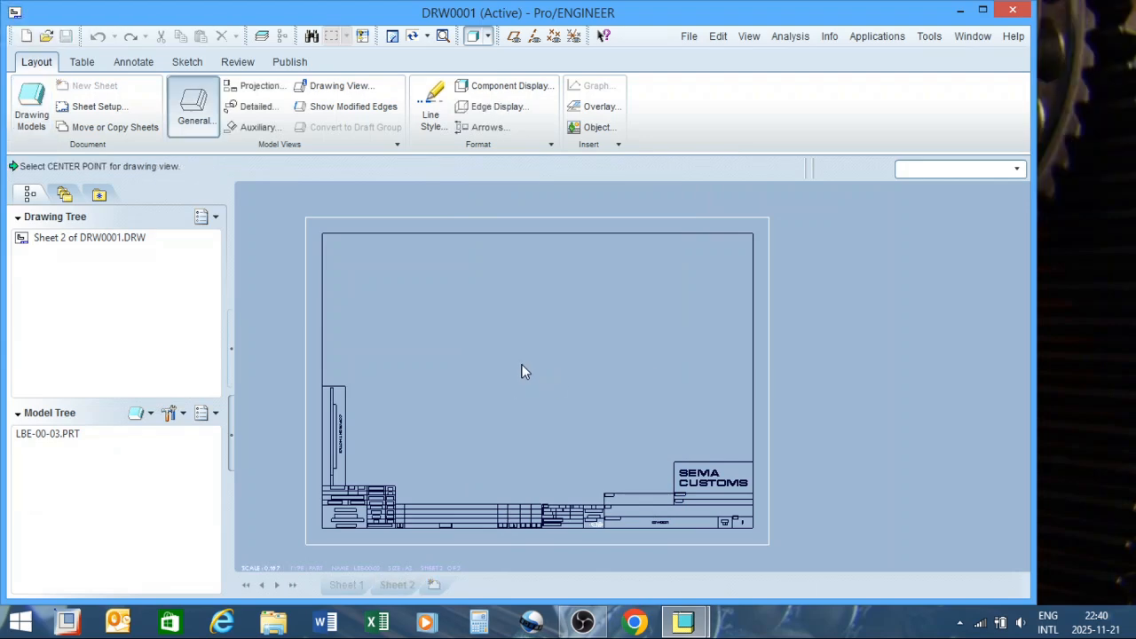
click(524, 361)
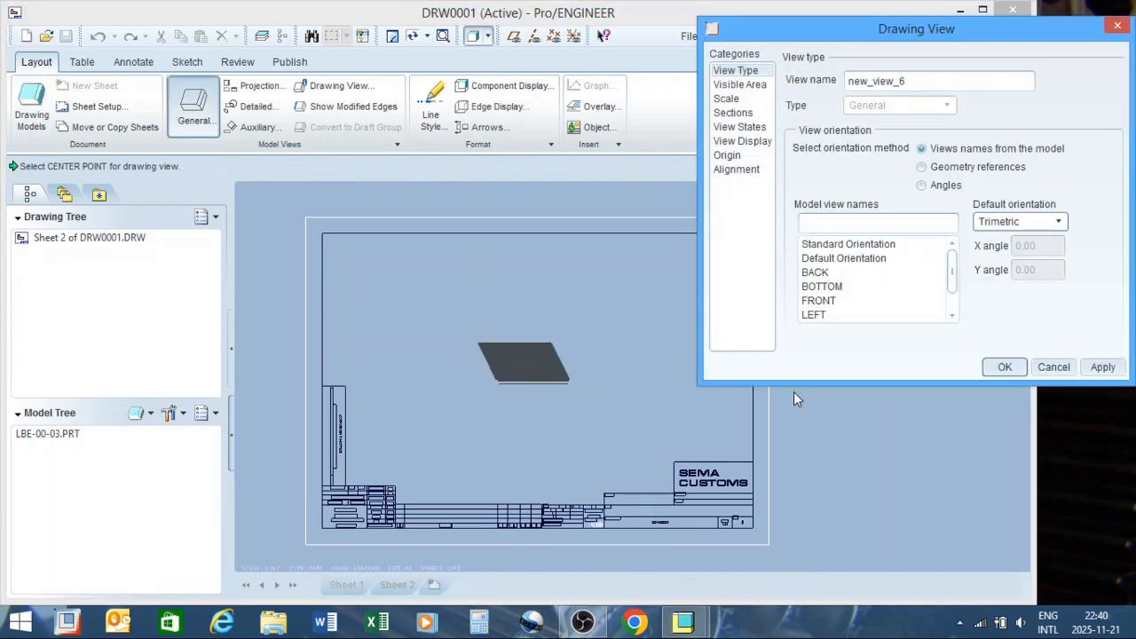
click(1004, 367)
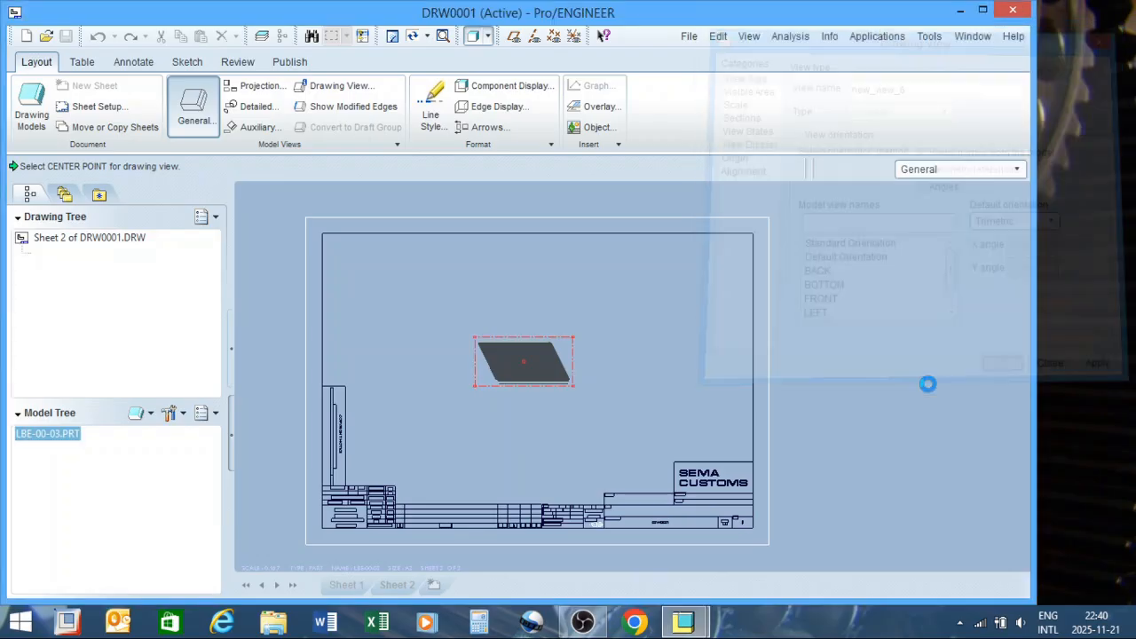
click(658, 423)
Set the LBE-00-03 view to a custom scale of 0.7.
scroll(521, 362, down, 5)
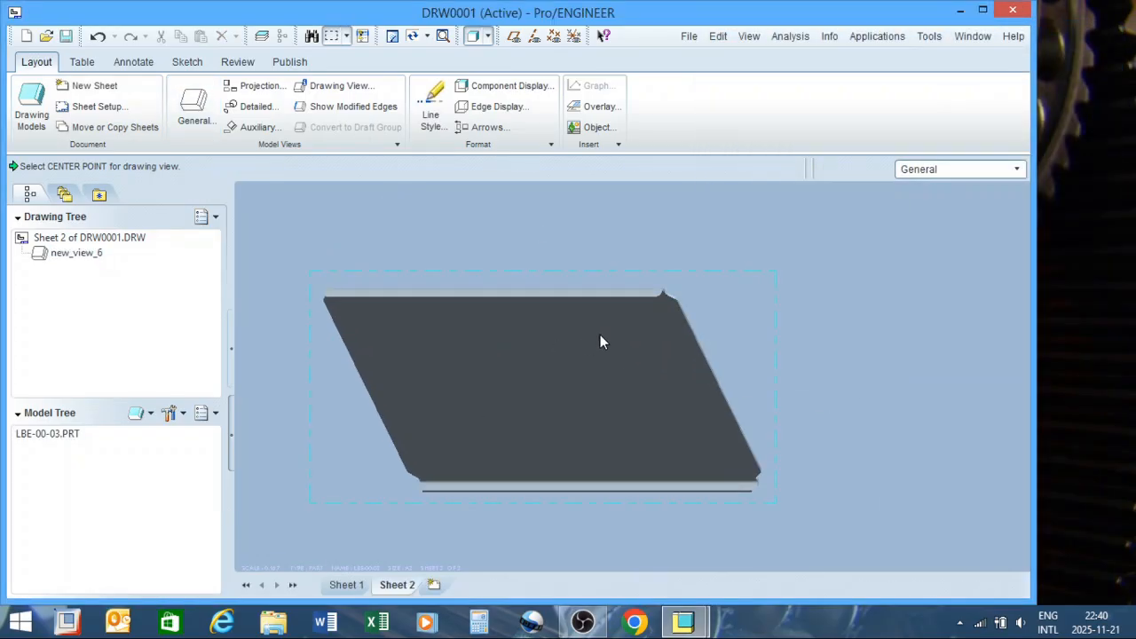
scroll(600, 342, up, 5)
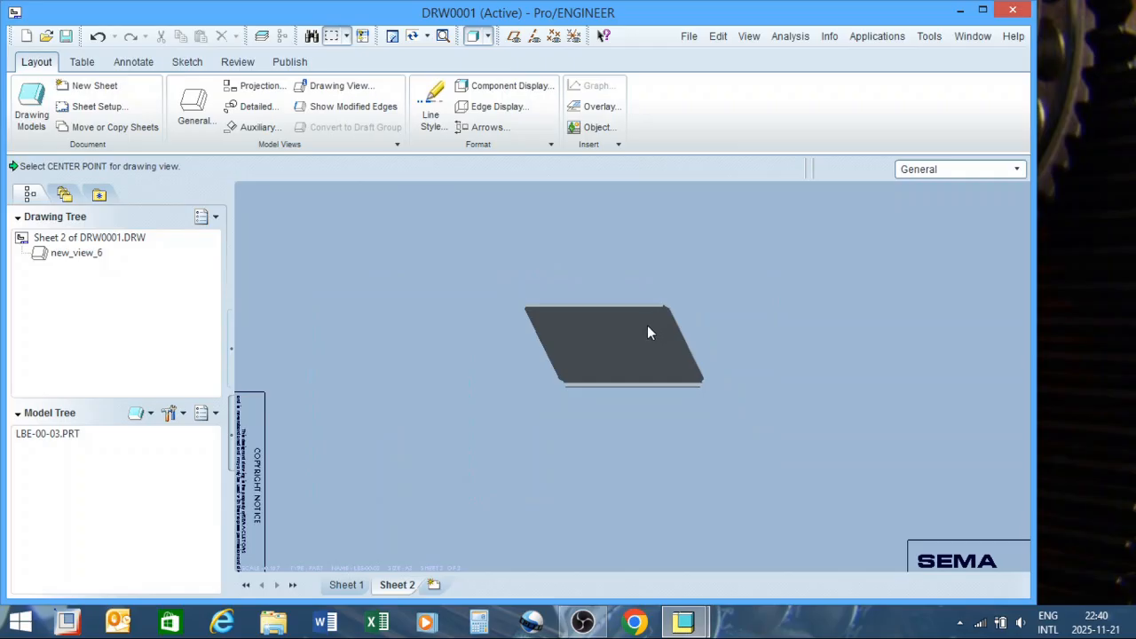
click(601, 331)
right_click(601, 330)
click(684, 495)
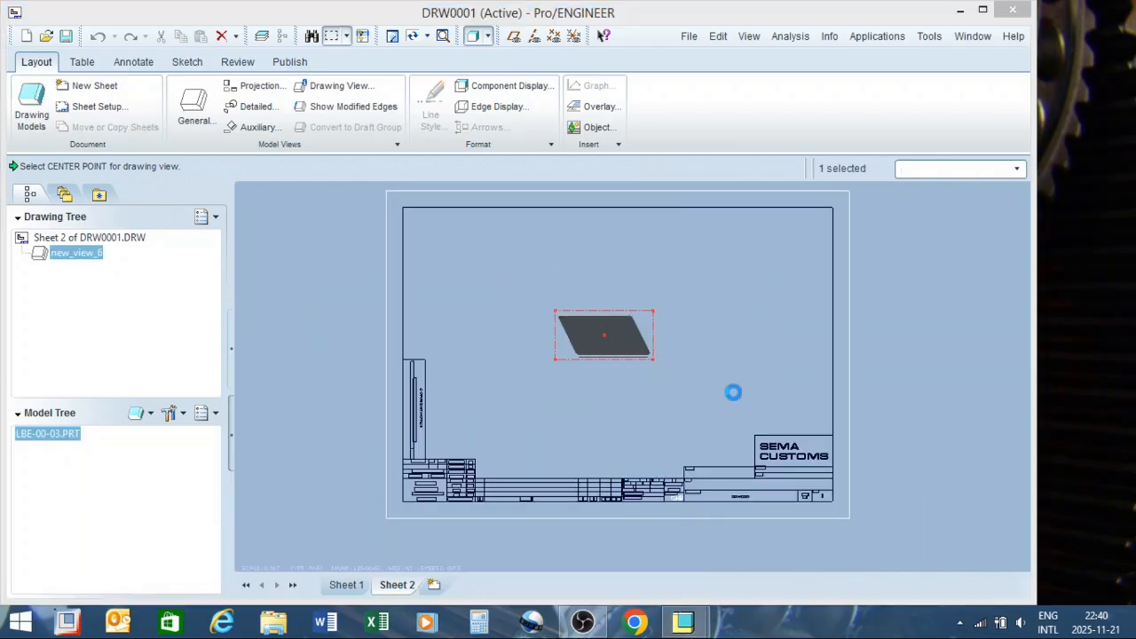
click(726, 98)
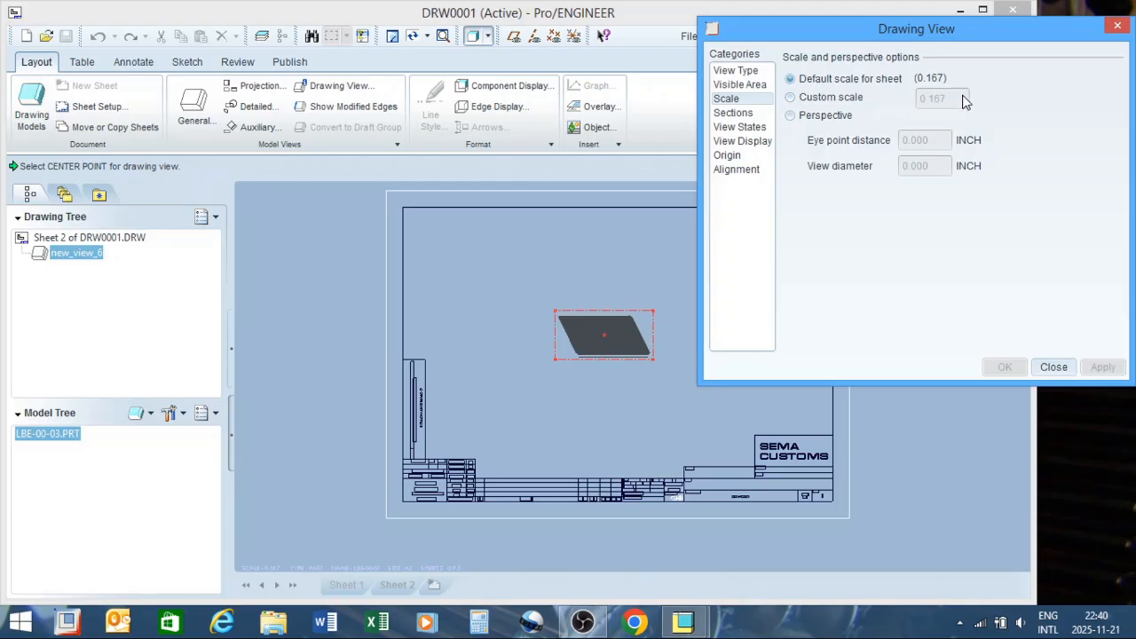
click(821, 100)
text(0.7)
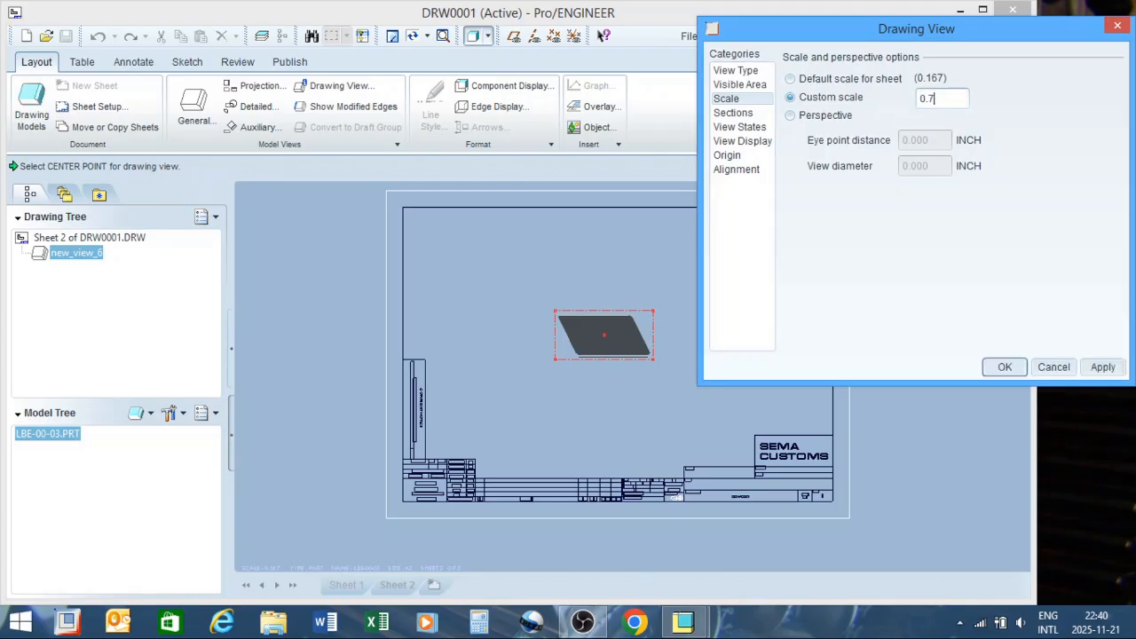
key(Return)
click(1005, 366)
click(894, 332)
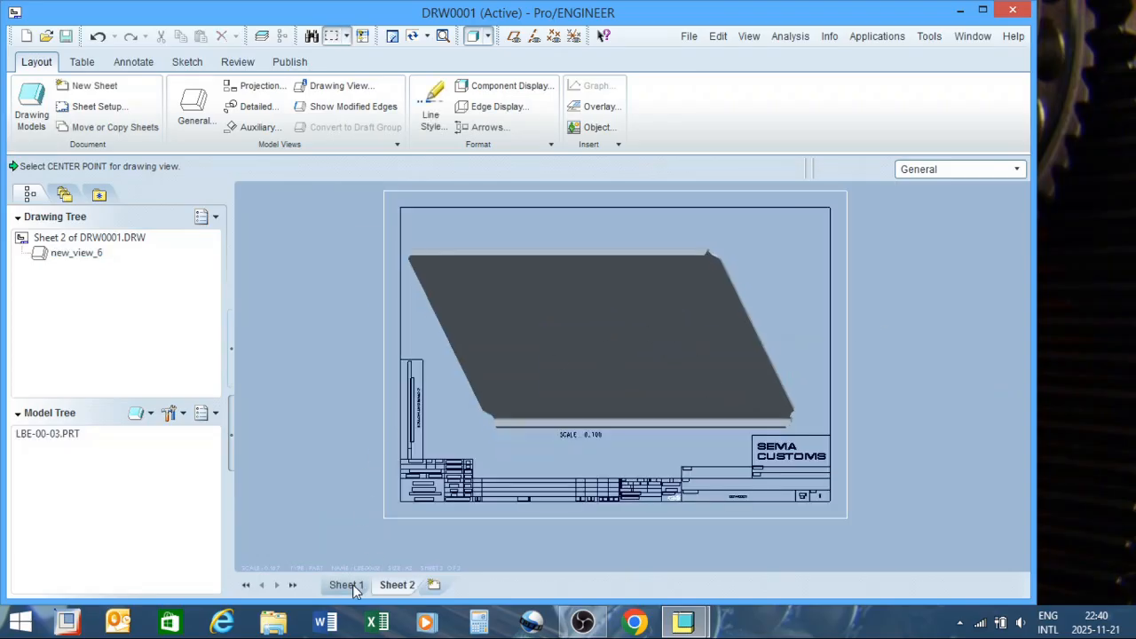
Check the assembly views on Sheet 1, and on Sheet 2 make LBE-00-00 the current drawing model.
click(352, 585)
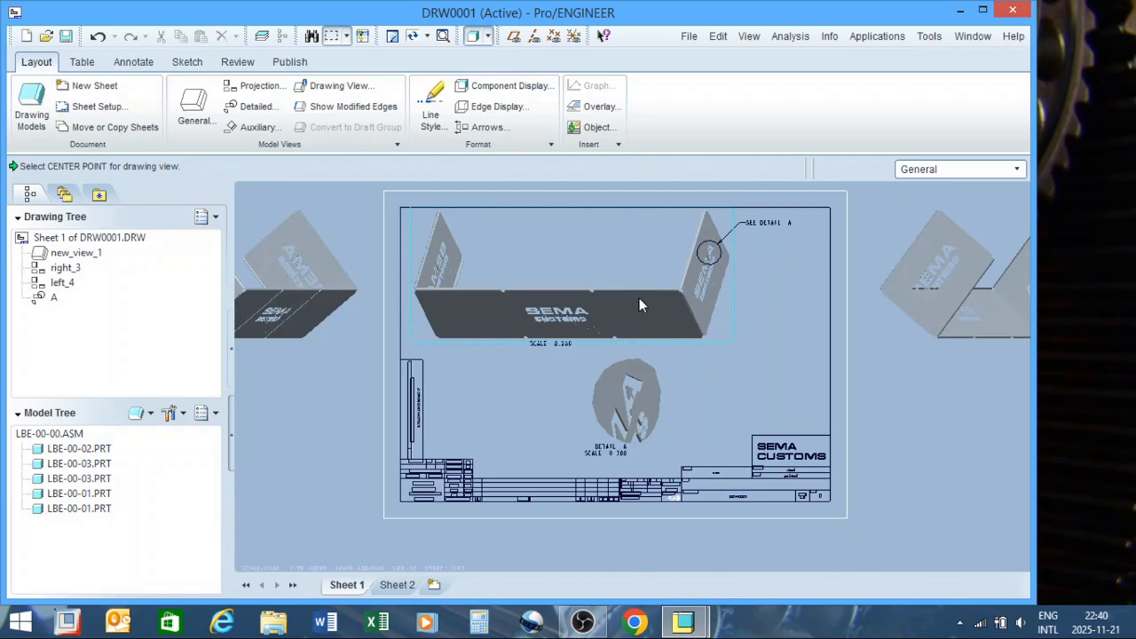
click(399, 585)
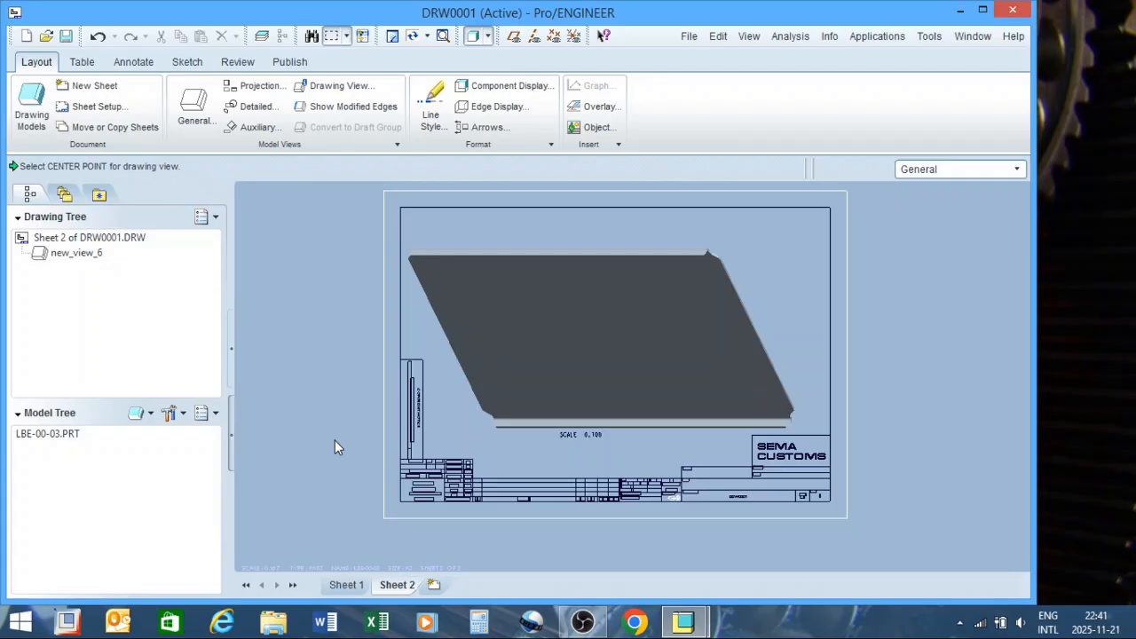
click(361, 569)
right_click(361, 569)
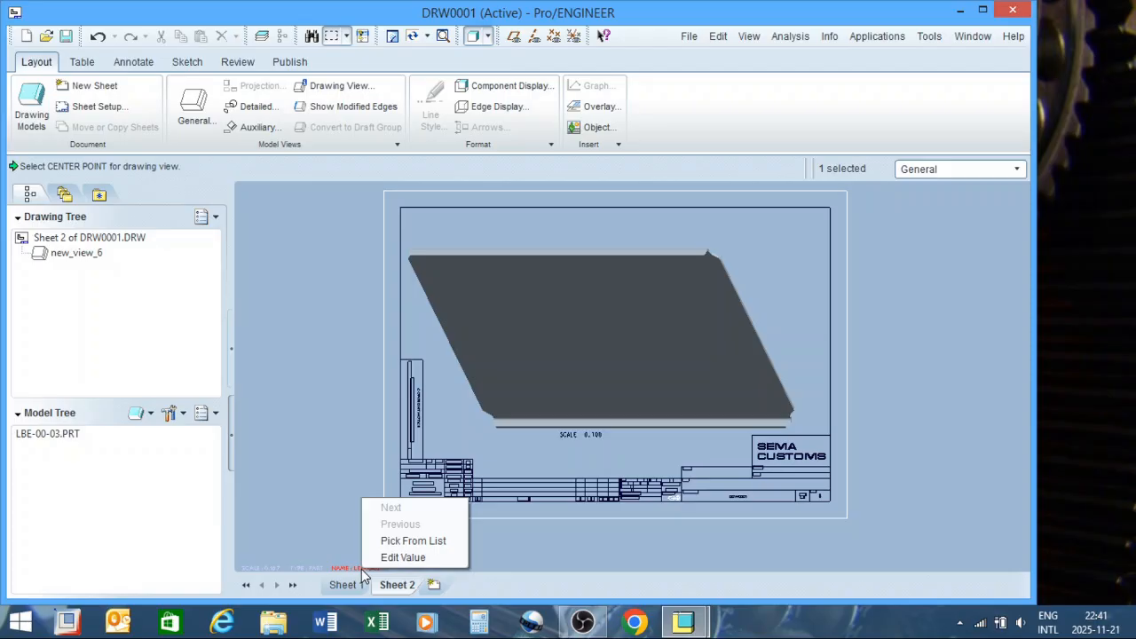
click(391, 558)
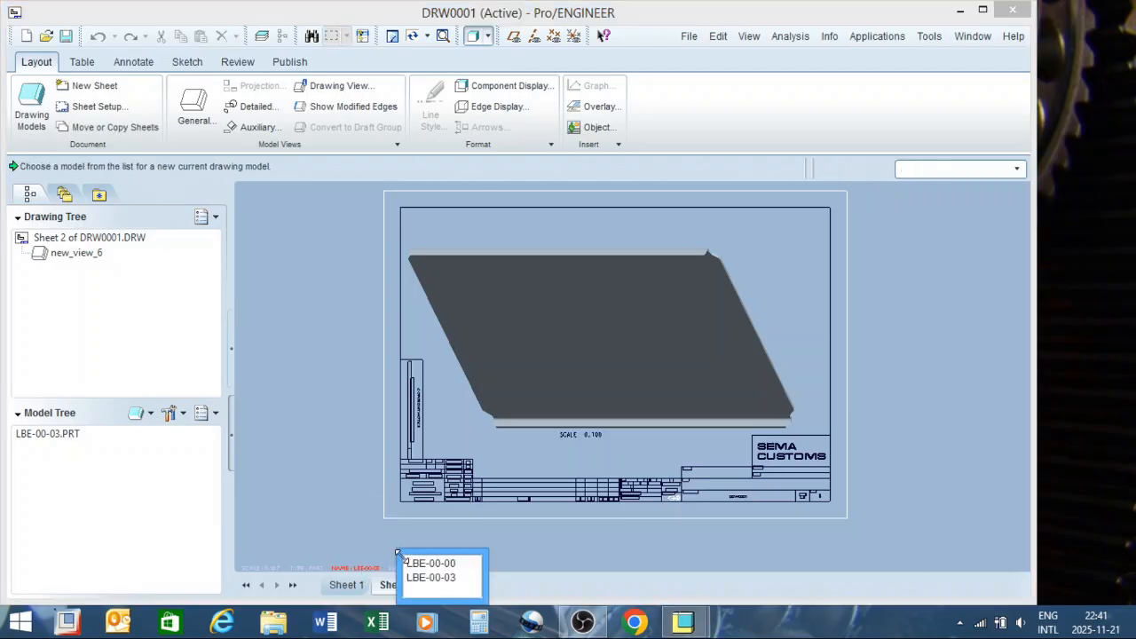
click(447, 566)
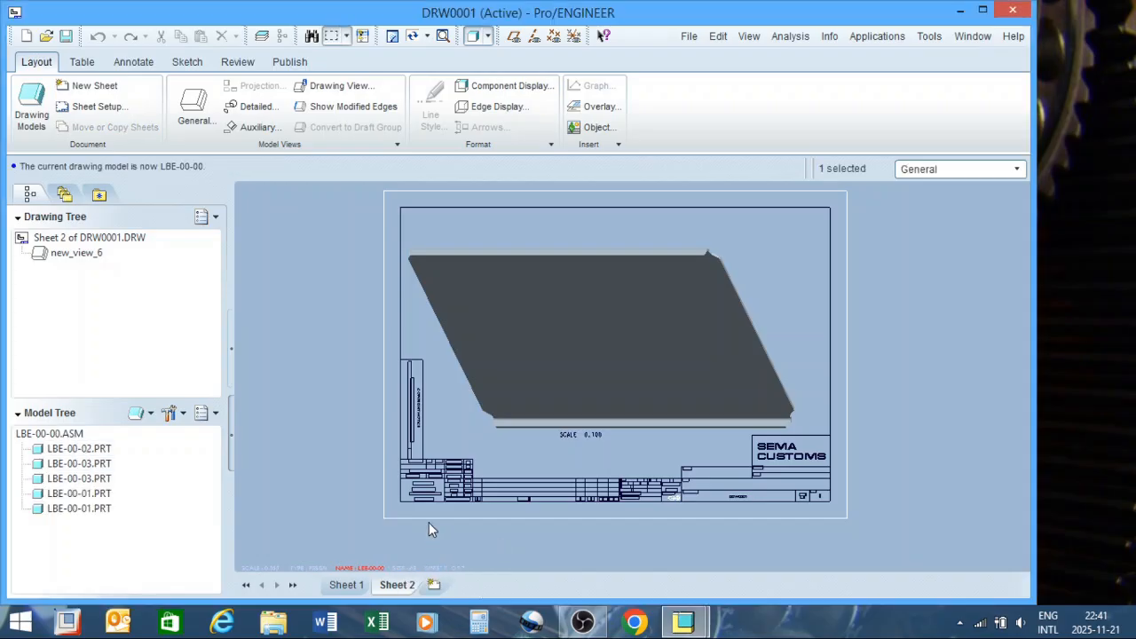
Try to place a general view of LBE-00-00 with no combined state above the Sheet 2 frame.
scroll(429, 522, down, 2)
scroll(393, 435, down, 2)
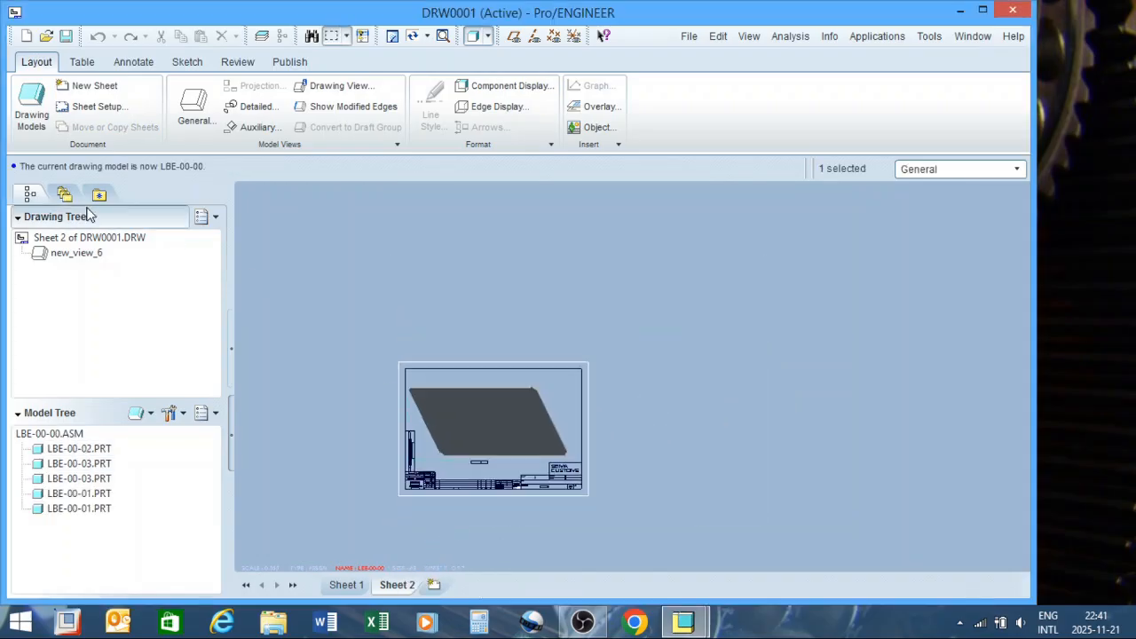
click(195, 105)
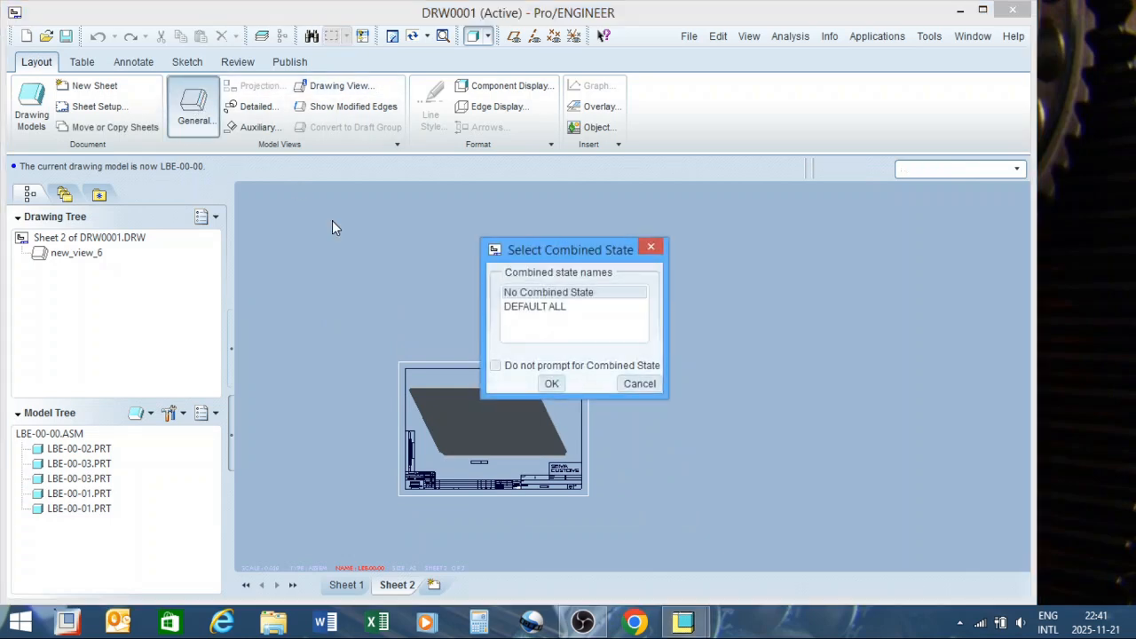
click(551, 385)
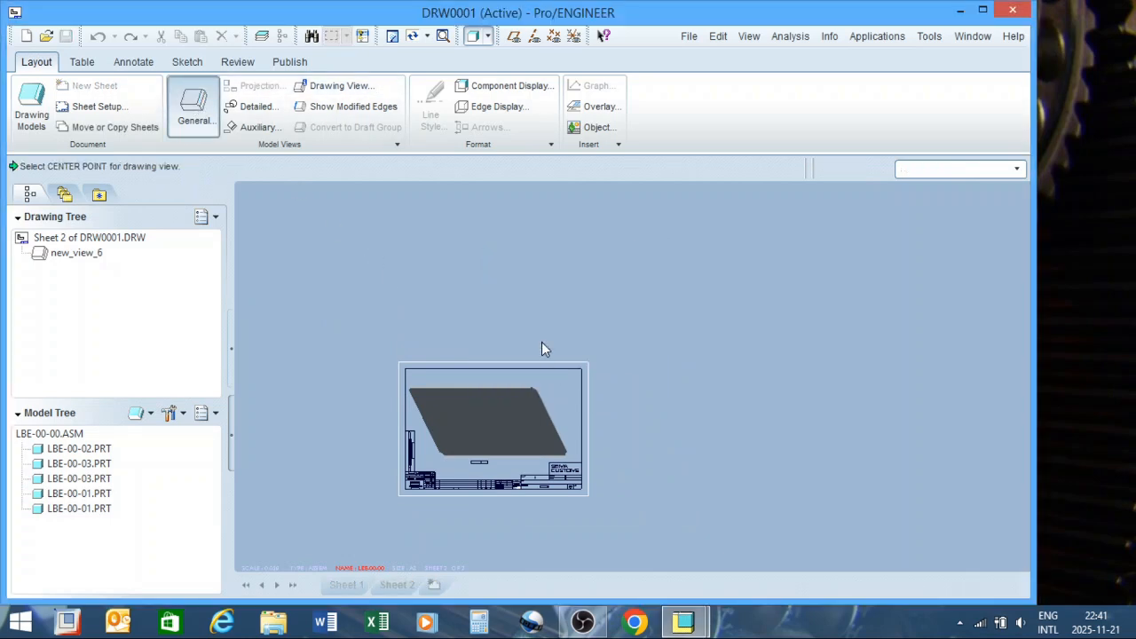
click(509, 305)
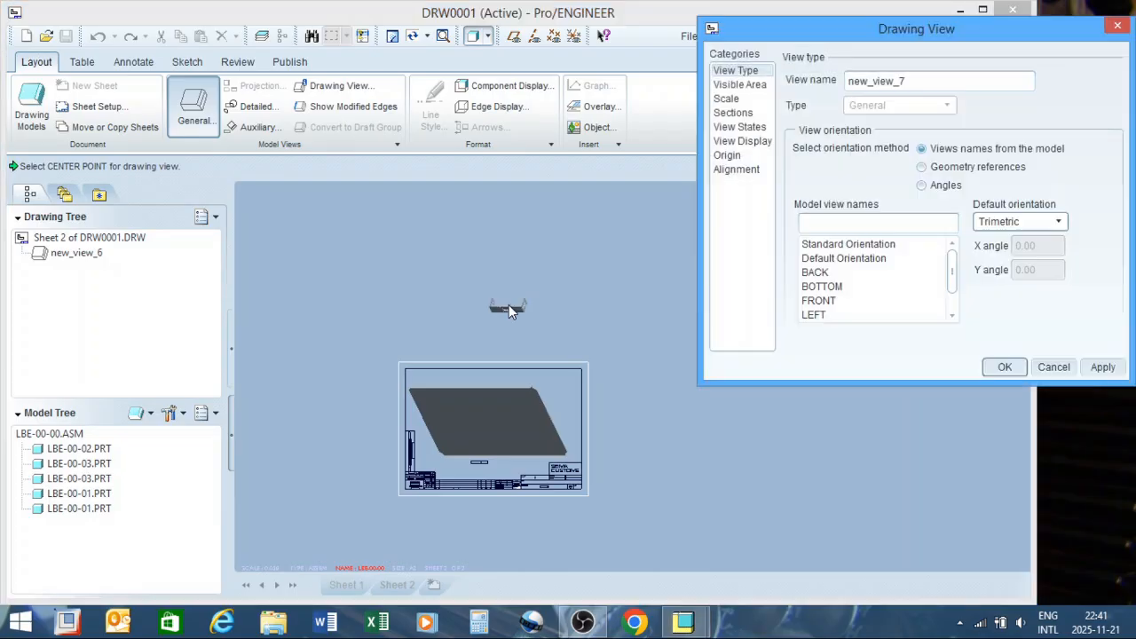
scroll(534, 341, up, 5)
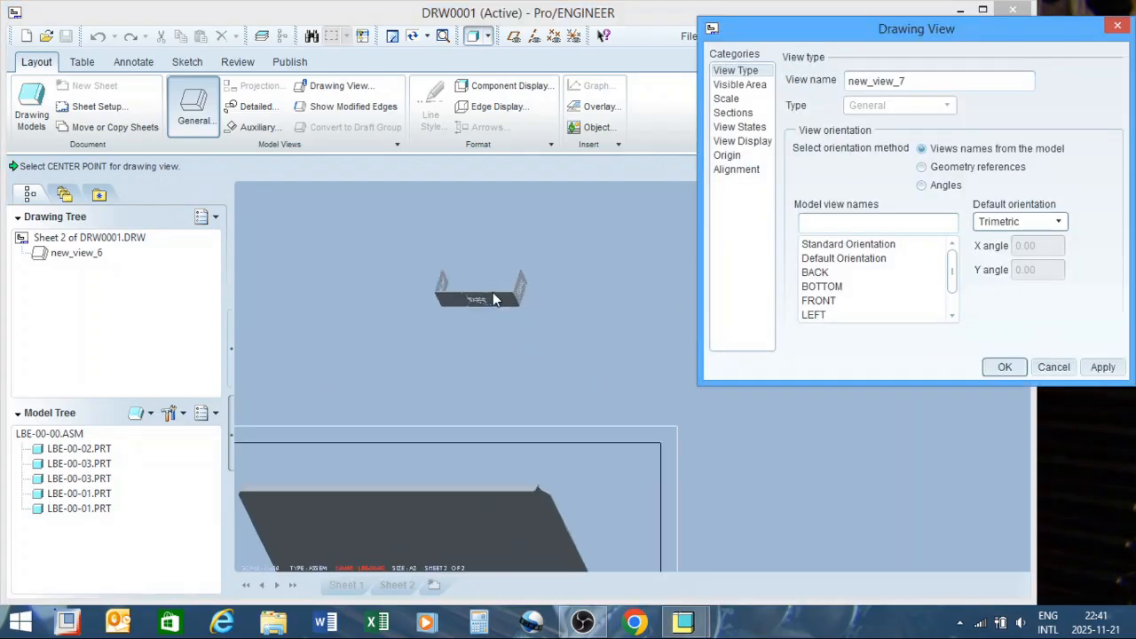
scroll(390, 333, up, 2)
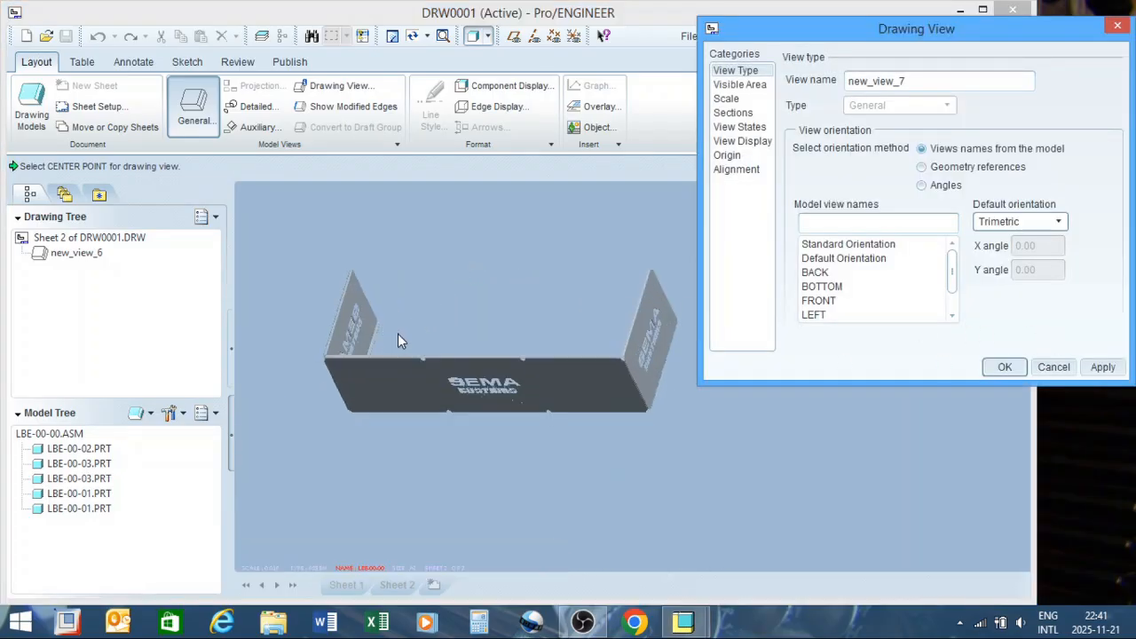
scroll(568, 342, down, 6)
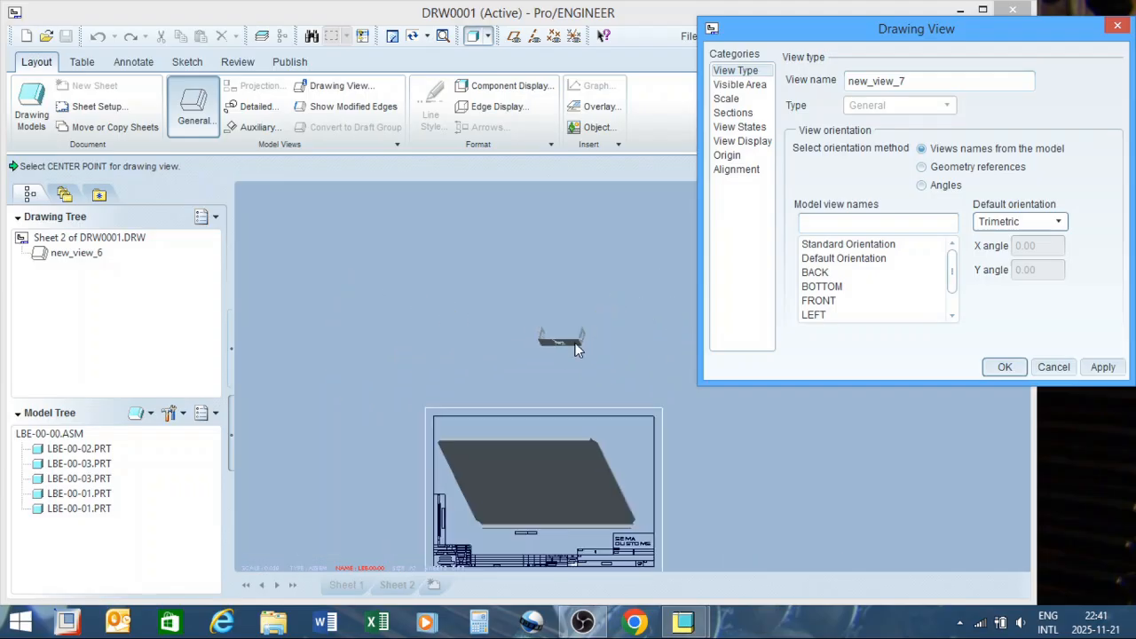
scroll(573, 373, down, 2)
scroll(540, 460, up, 4)
scroll(569, 444, down, 4)
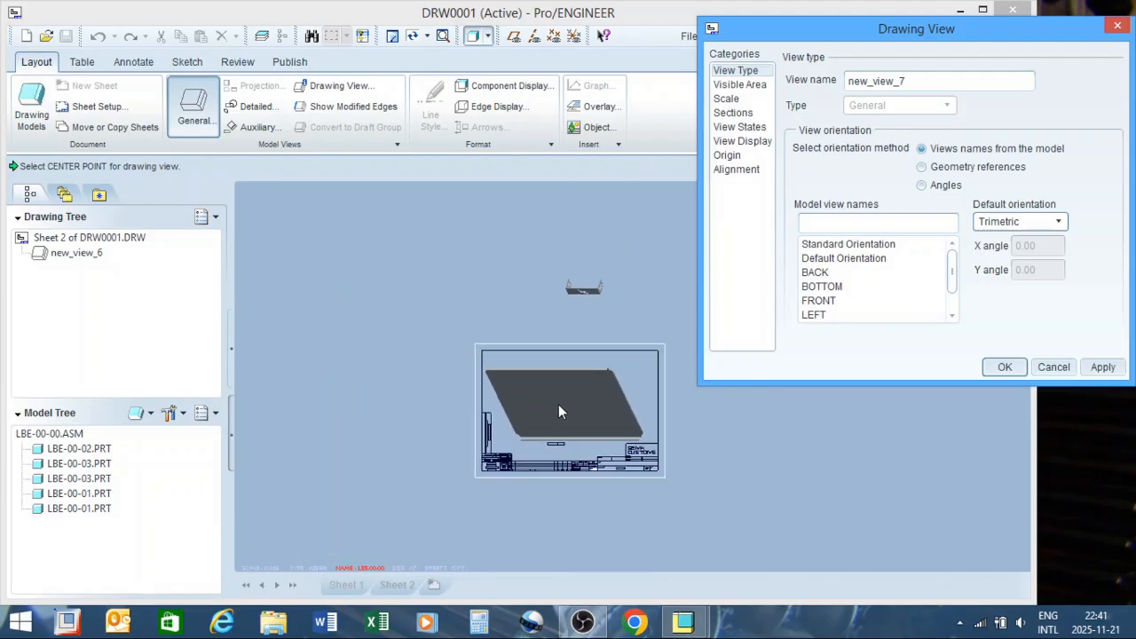
scroll(568, 334, up, 5)
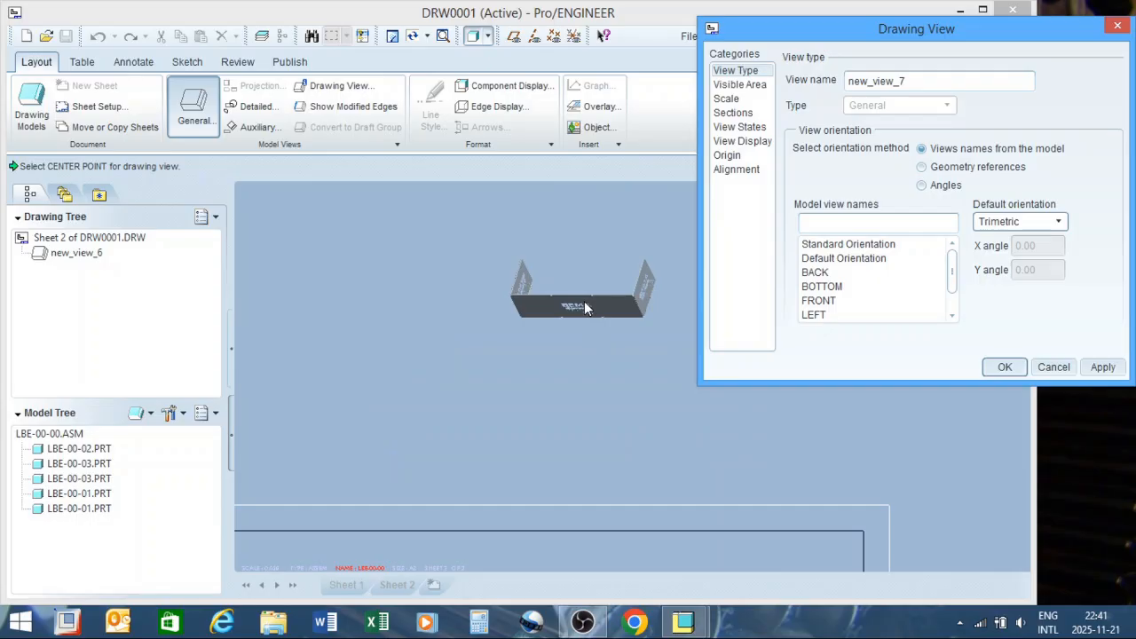
click(1054, 367)
scroll(758, 287, down, 5)
scroll(748, 356, up, 5)
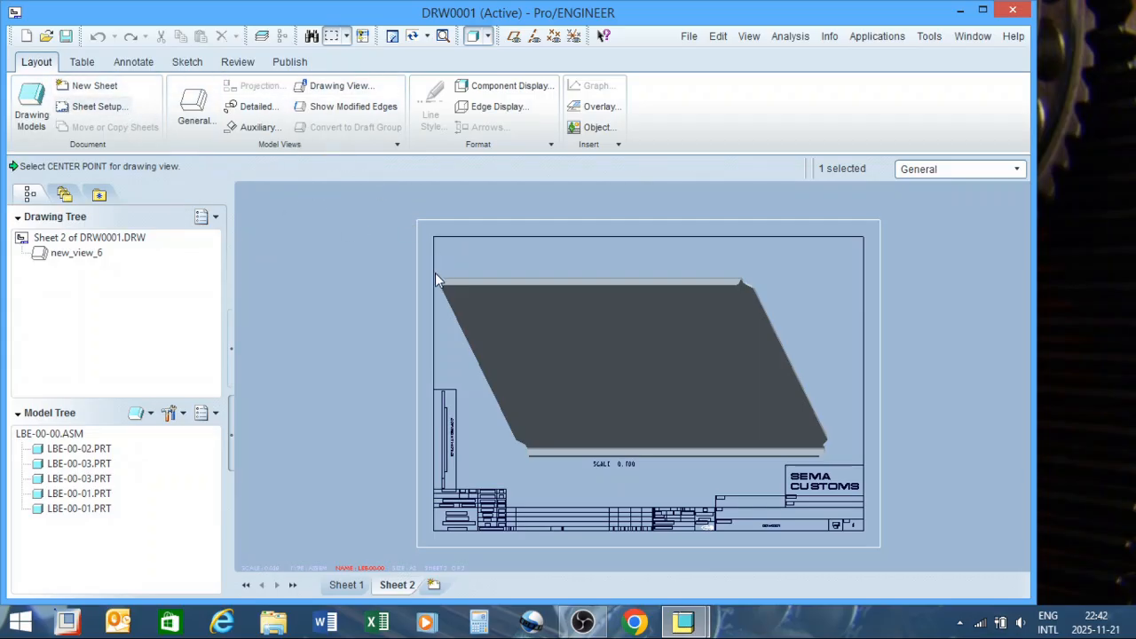
right_click(399, 282)
click(372, 313)
click(626, 359)
right_click(628, 361)
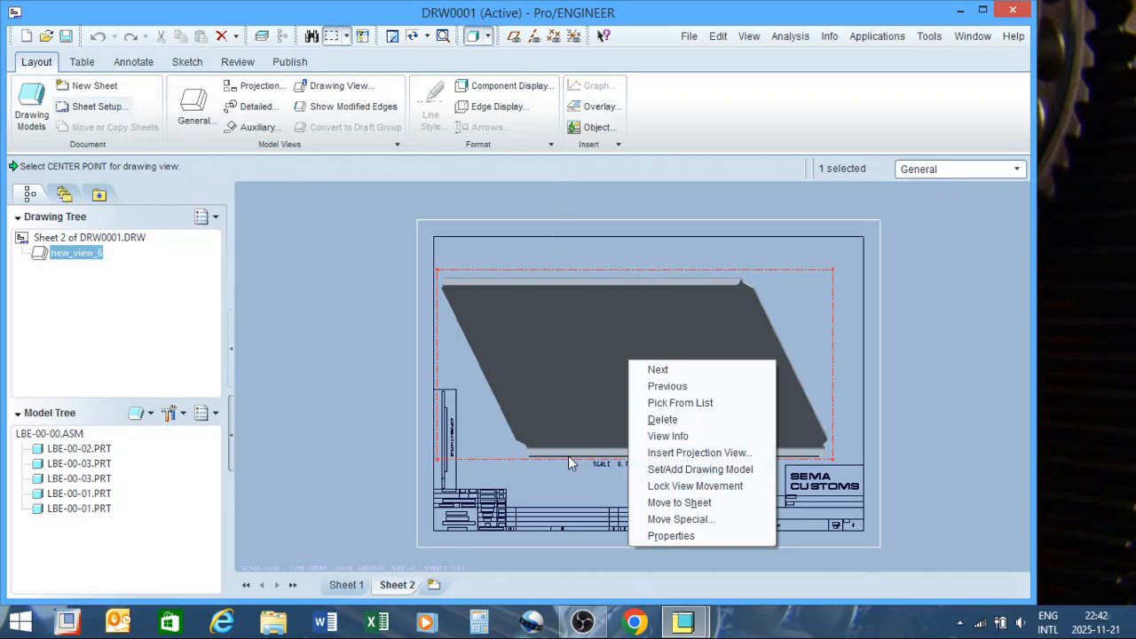
click(346, 506)
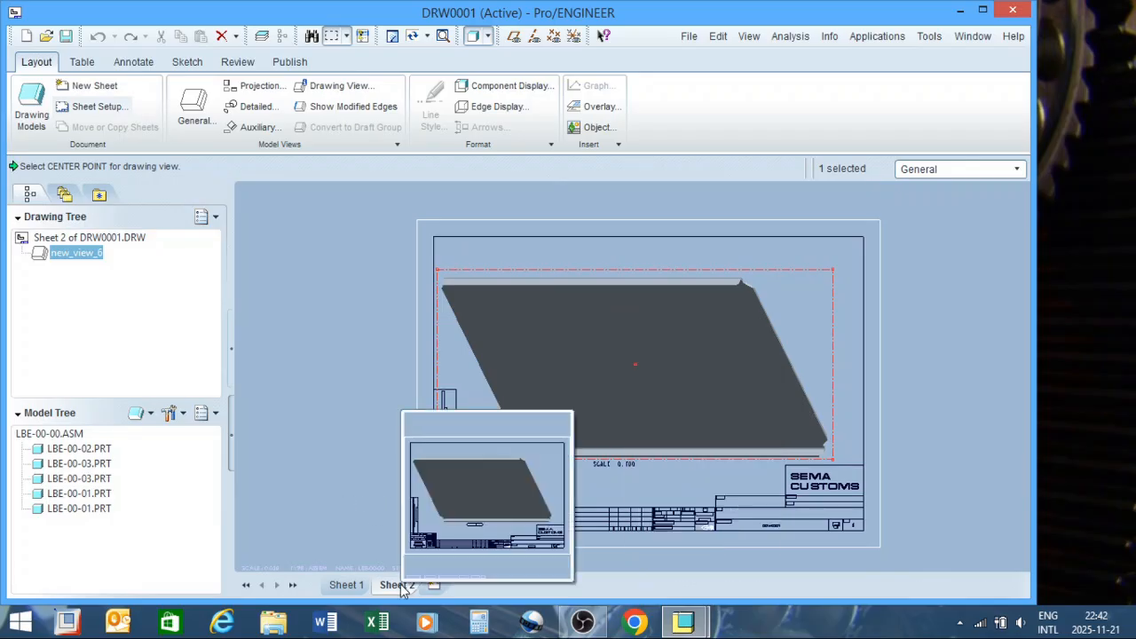
Move Sheet 2 ahead of Sheet 1 in the sheet order and return to Sheet 2.
mouse_move(327, 584)
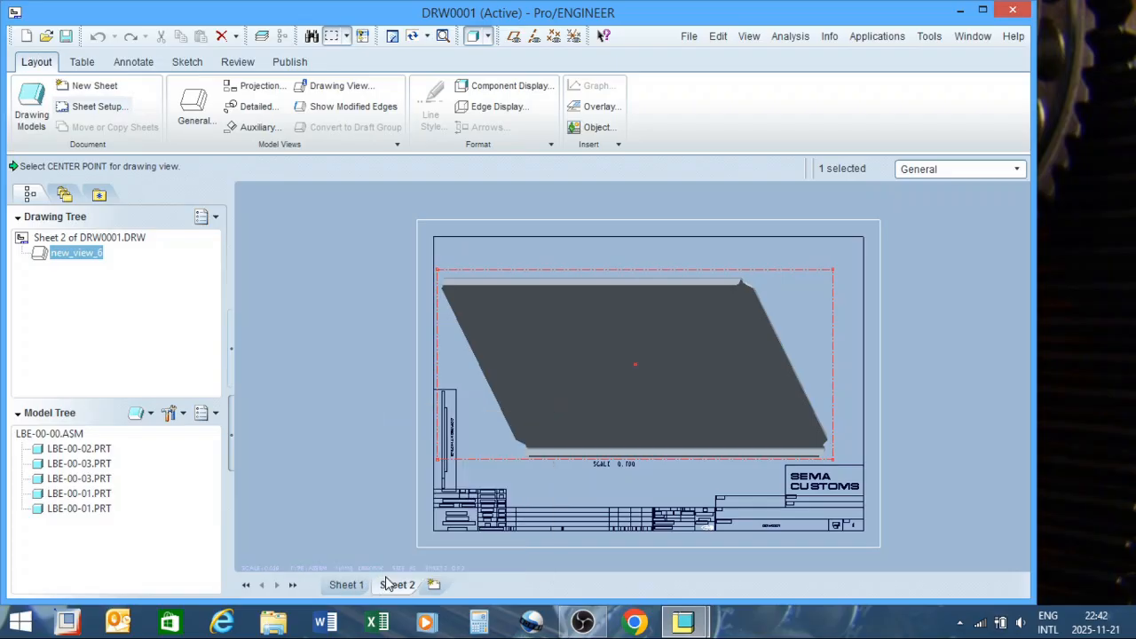
mouse_move(397, 587)
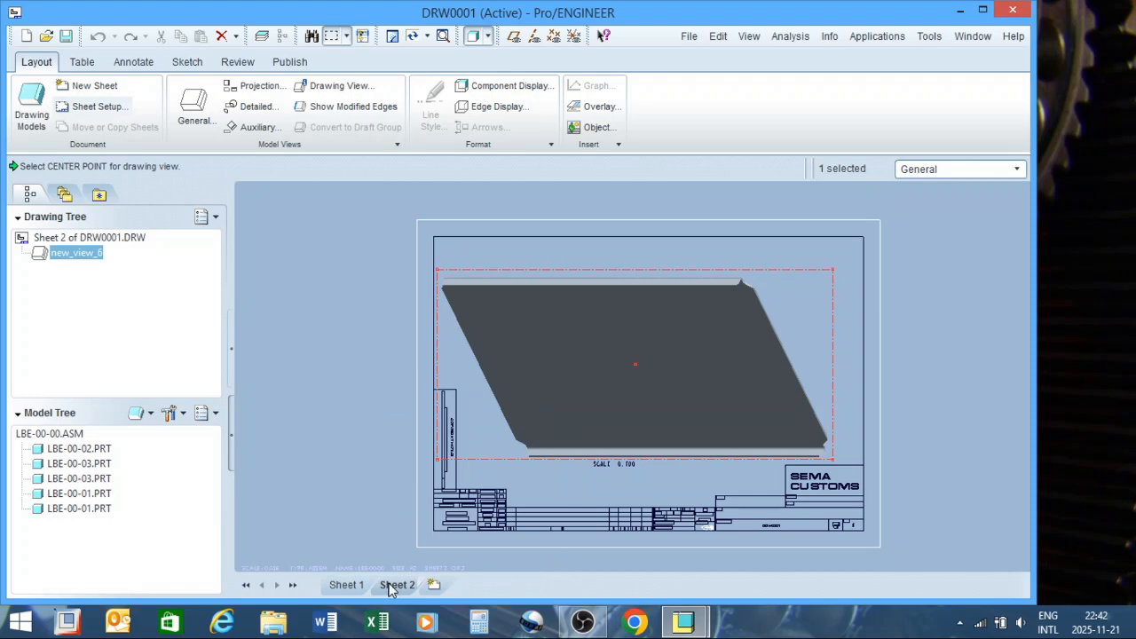
mouse_move(397, 588)
mouse_down()
mouse_move(321, 576)
mouse_move(326, 584)
mouse_up()
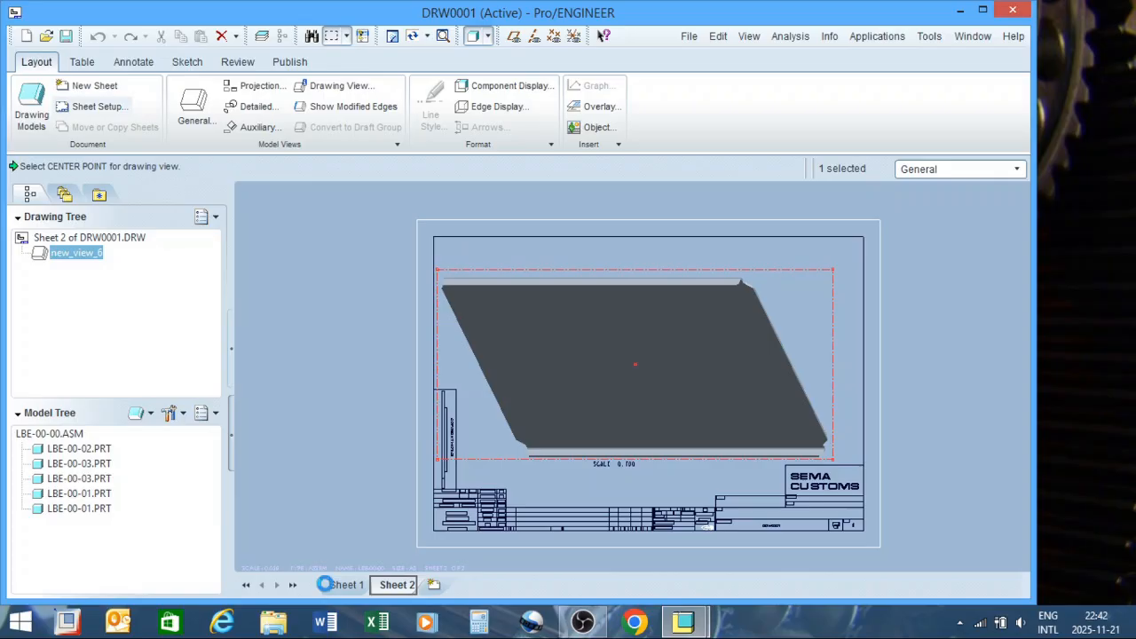
click(387, 586)
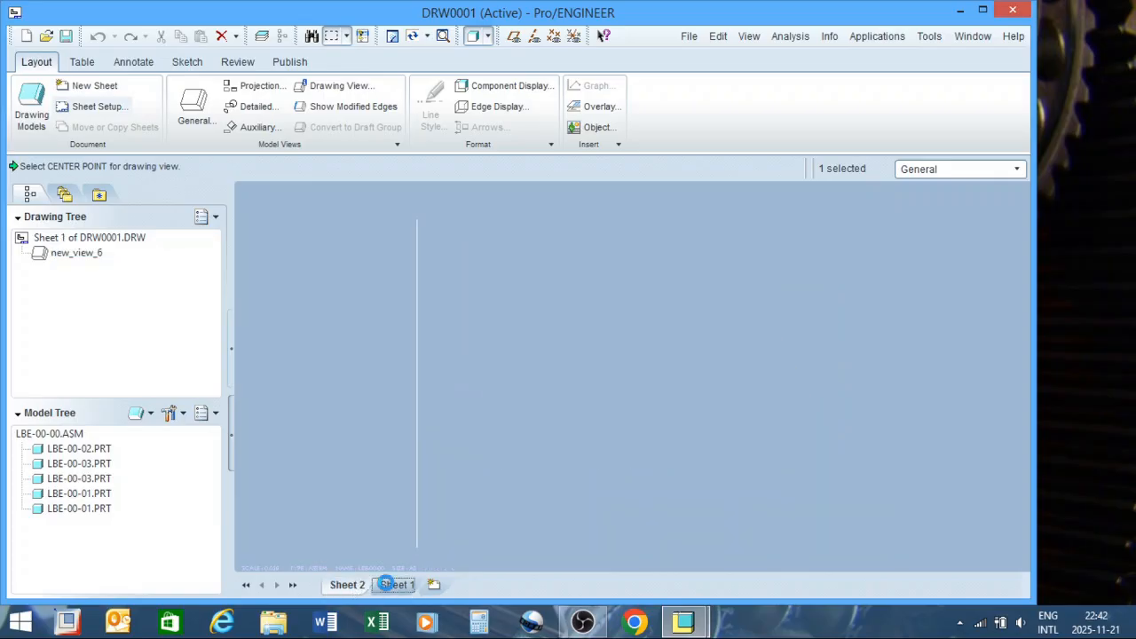
click(356, 584)
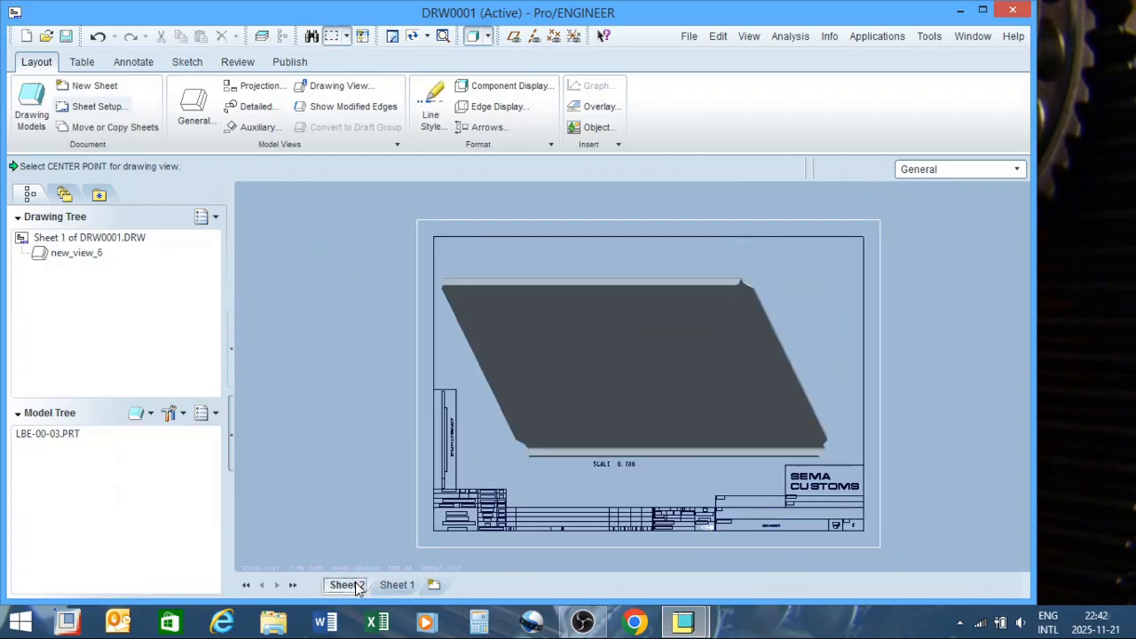
mouse_move(356, 587)
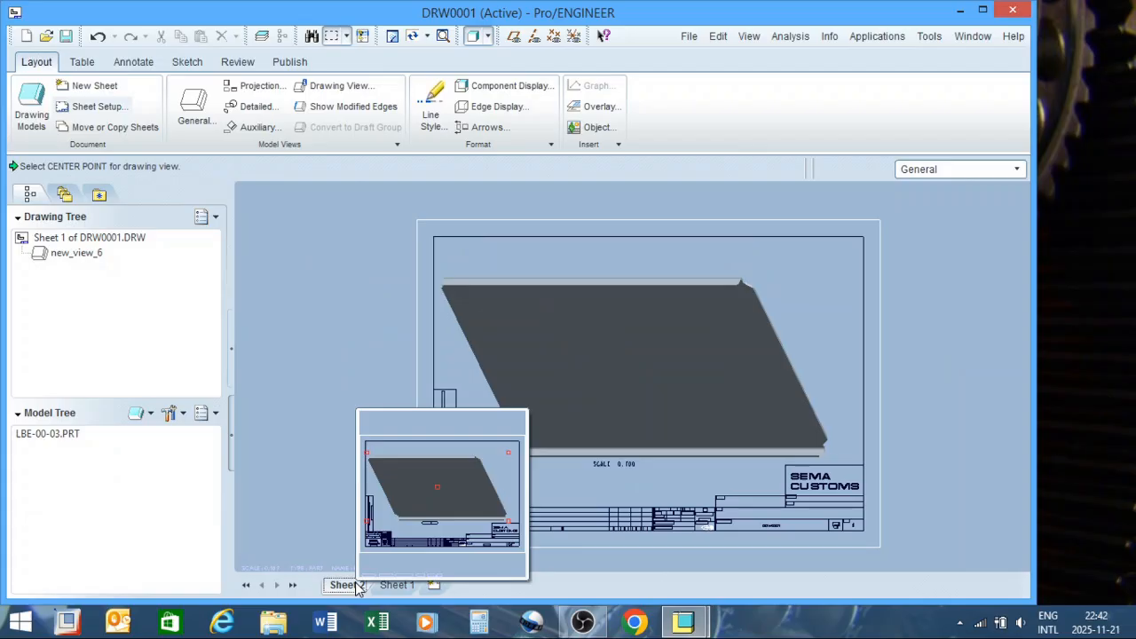
Rename Sheet 2, which shows the LBE-00-03 view, as part 1.
right_click(358, 586)
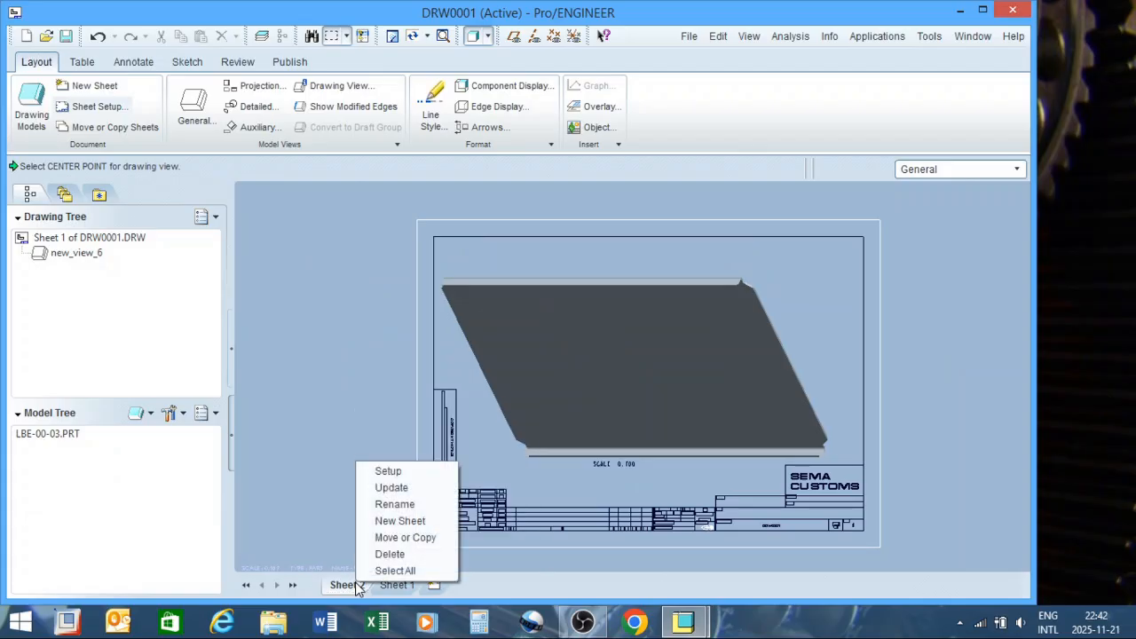
click(417, 505)
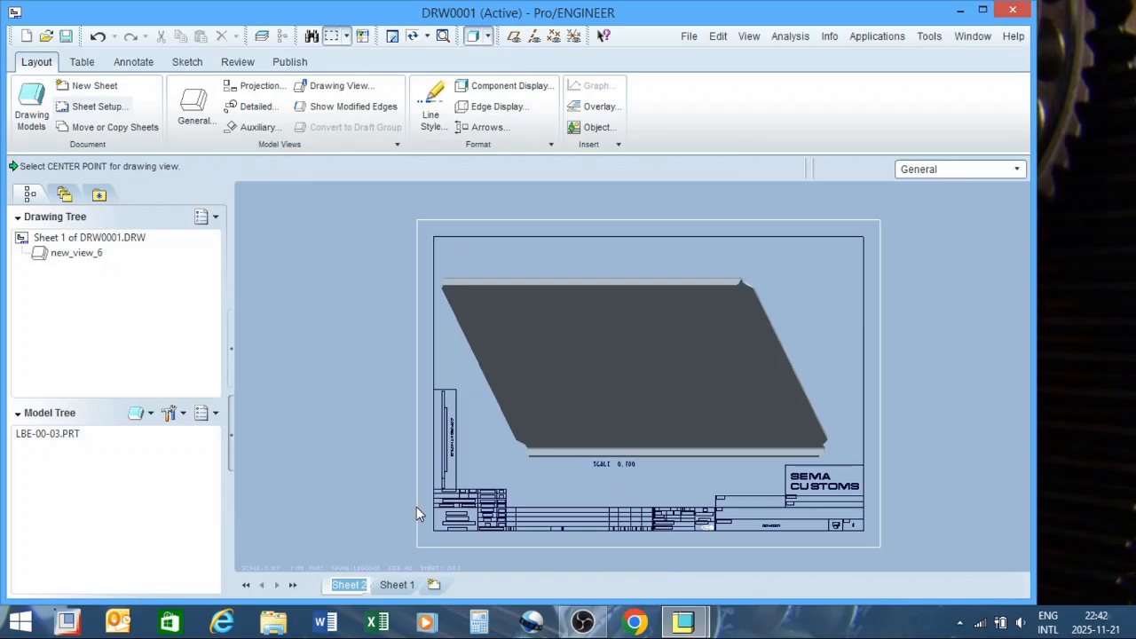
text(part 1)
key(Return)
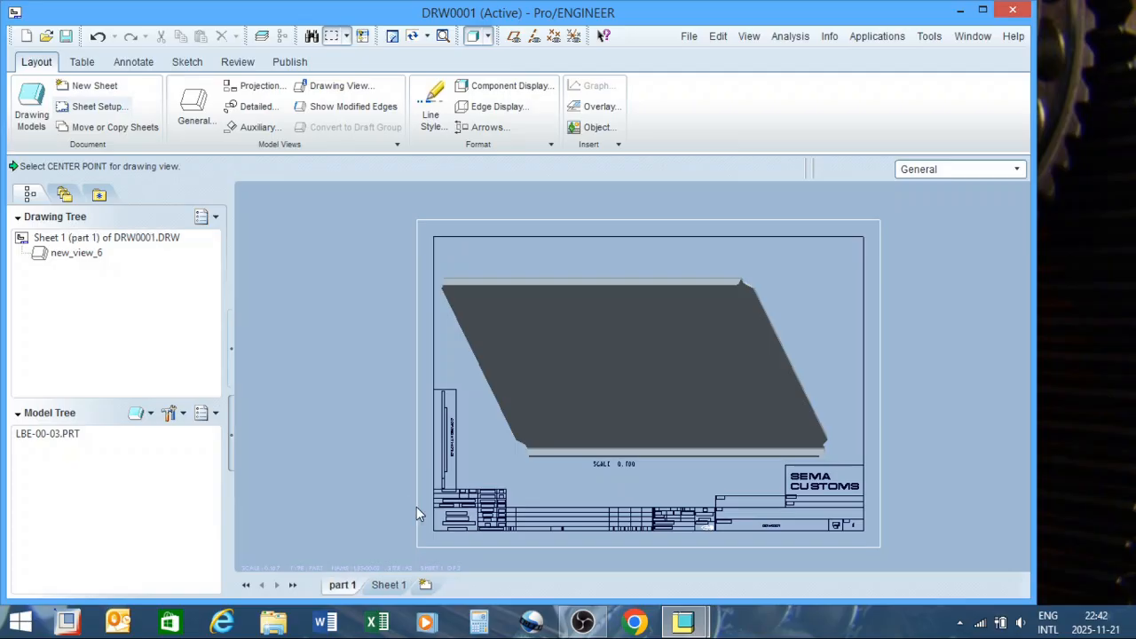
Rename Sheet 1, which holds the assembly views, as main asm.
click(391, 584)
right_click(392, 584)
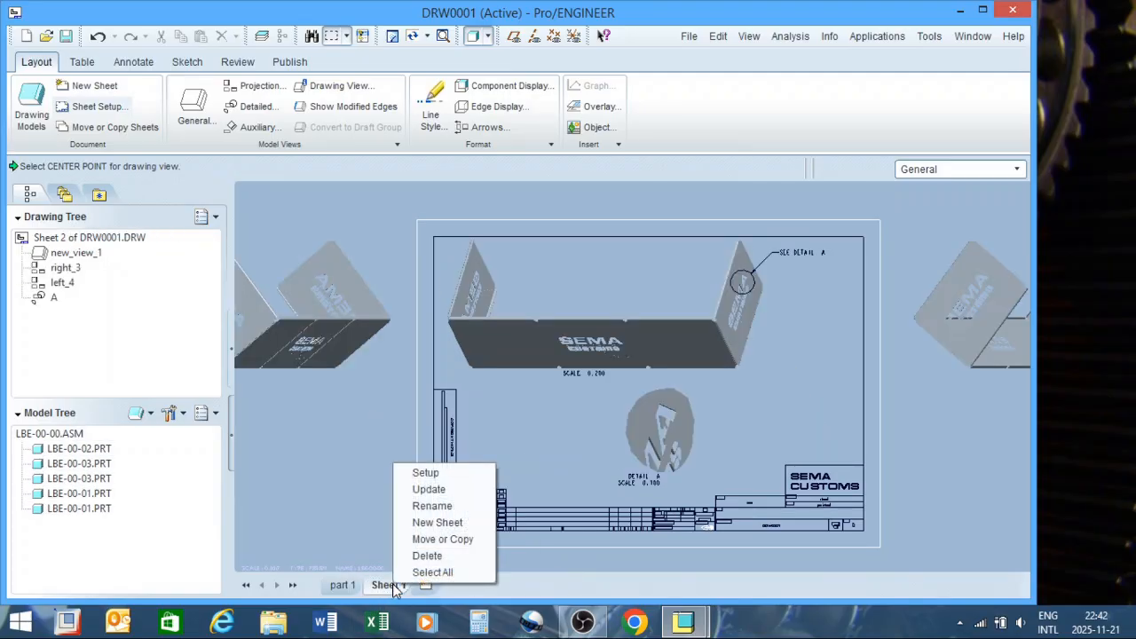
click(433, 506)
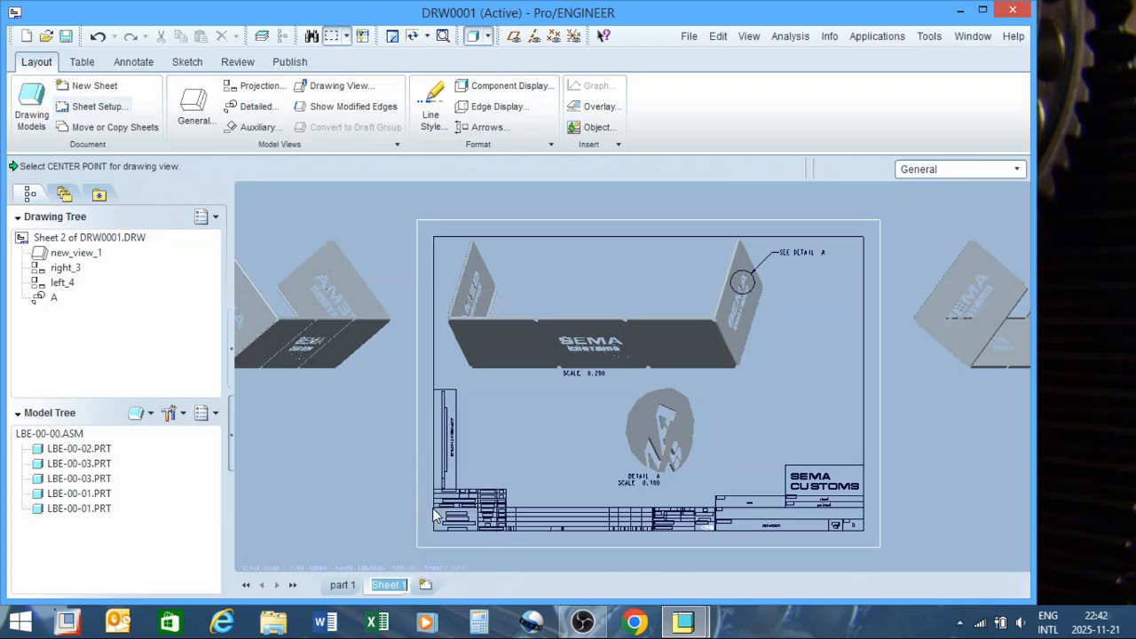
text(main)
text( asm)
key(Return)
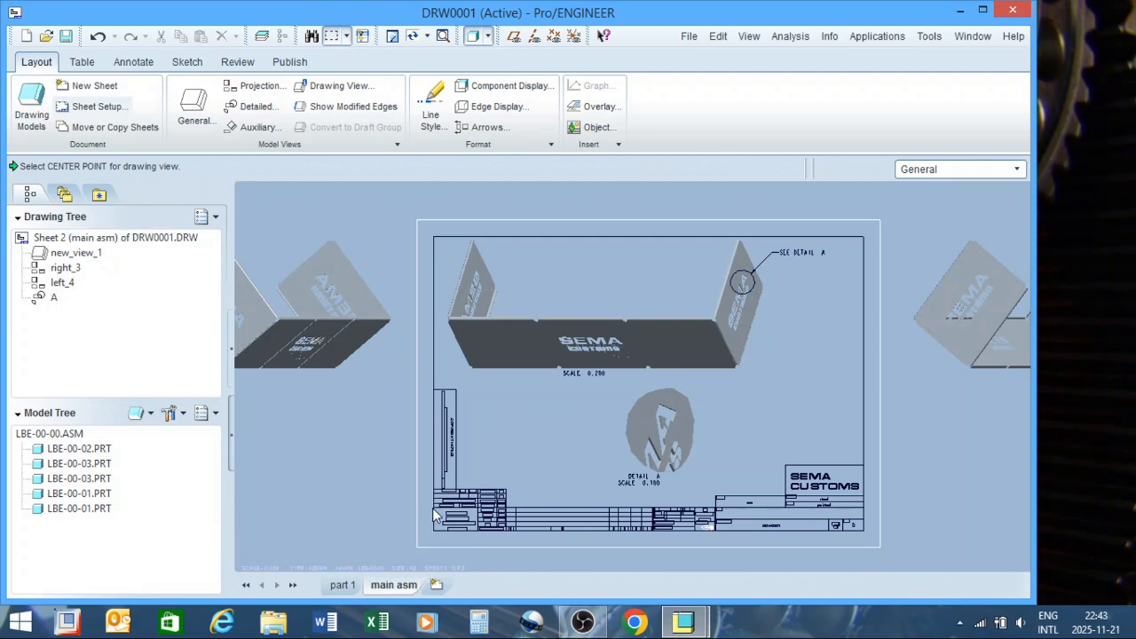
Delete the two projection views, left_4 and right_3, lying outside the frame of the main asm sheet.
mouse_move(412, 586)
click(342, 585)
click(389, 585)
scroll(332, 348, down, 2)
scroll(720, 371, down, 2)
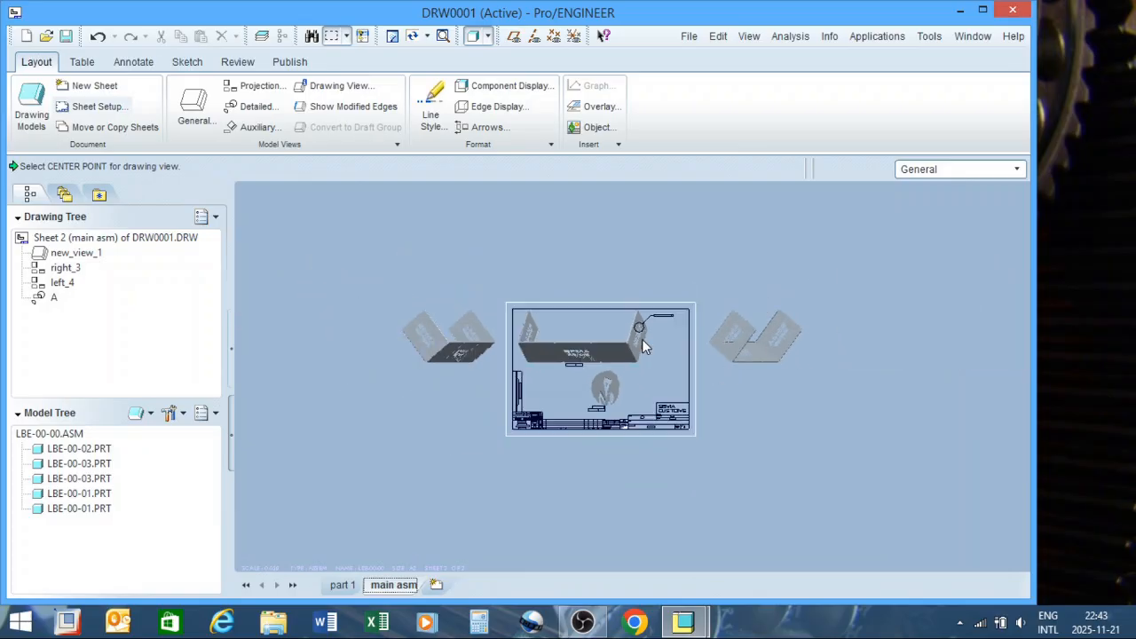
scroll(593, 322, up, 1)
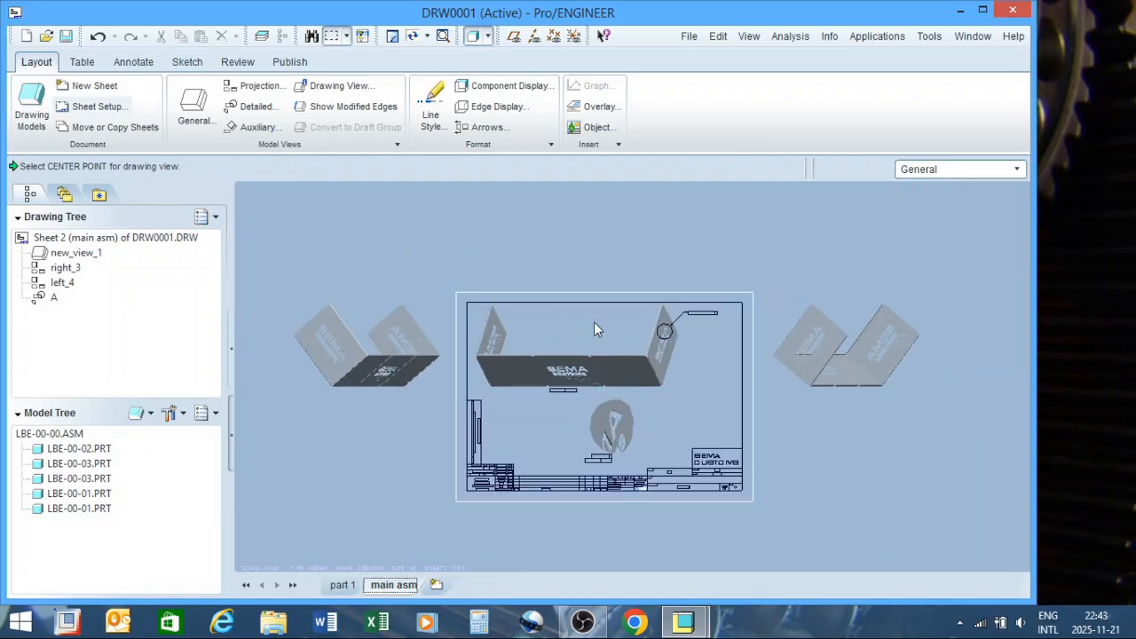
click(379, 380)
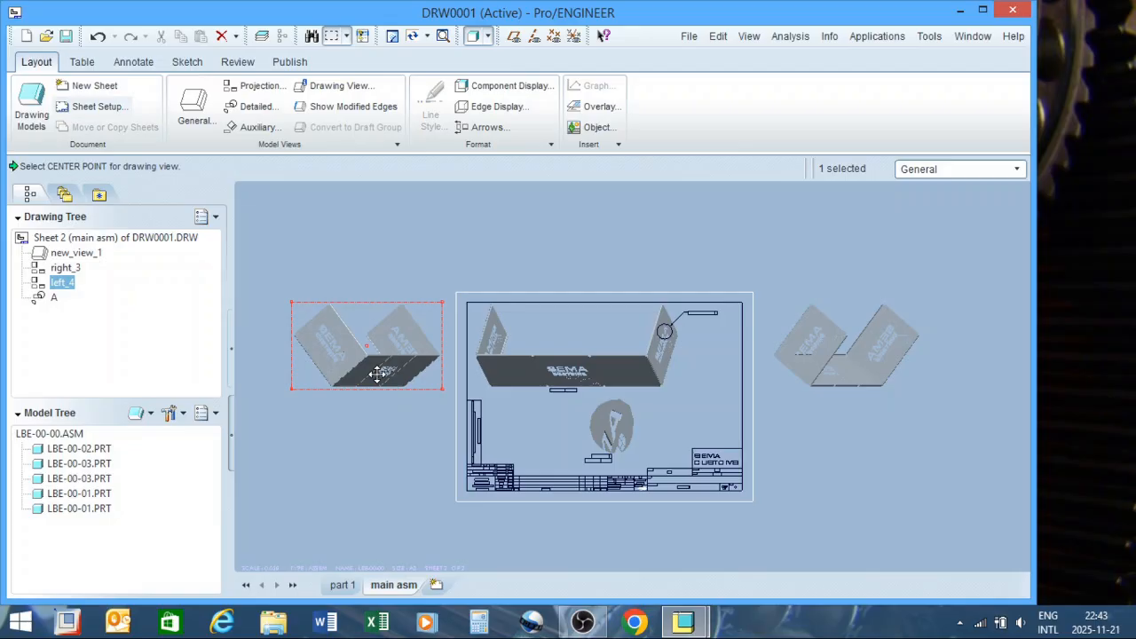
key(Delete)
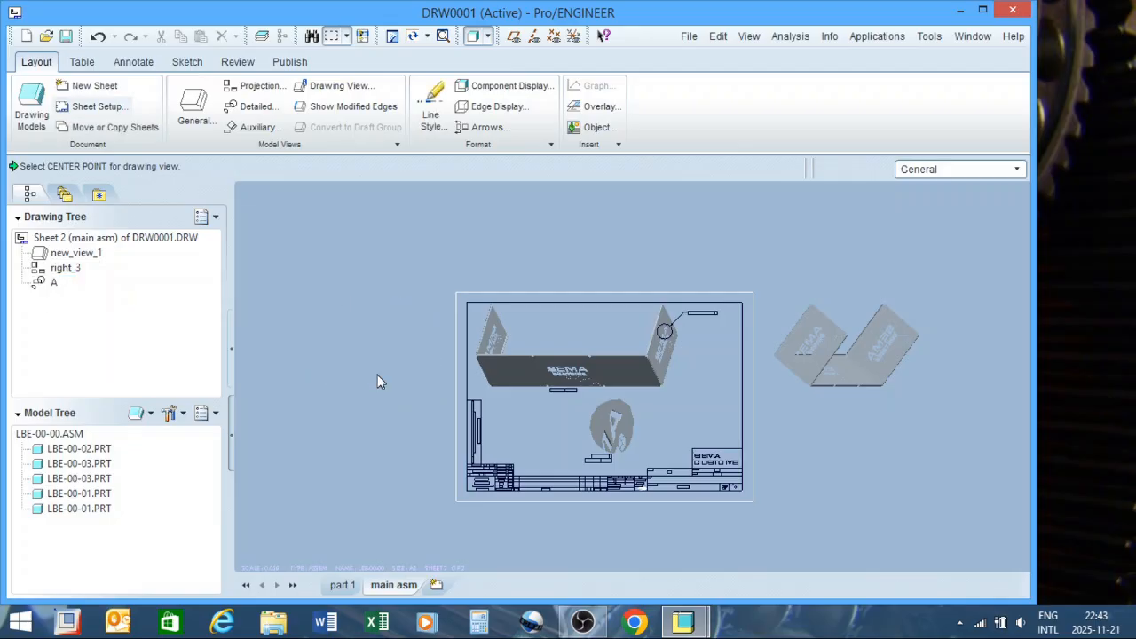
click(853, 353)
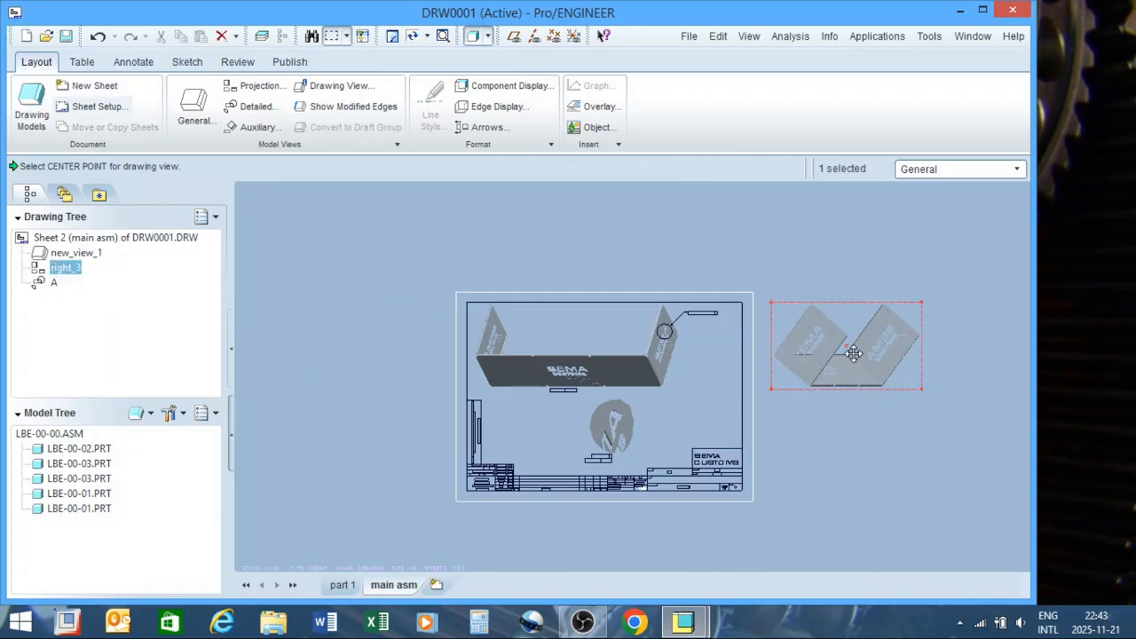
key(Delete)
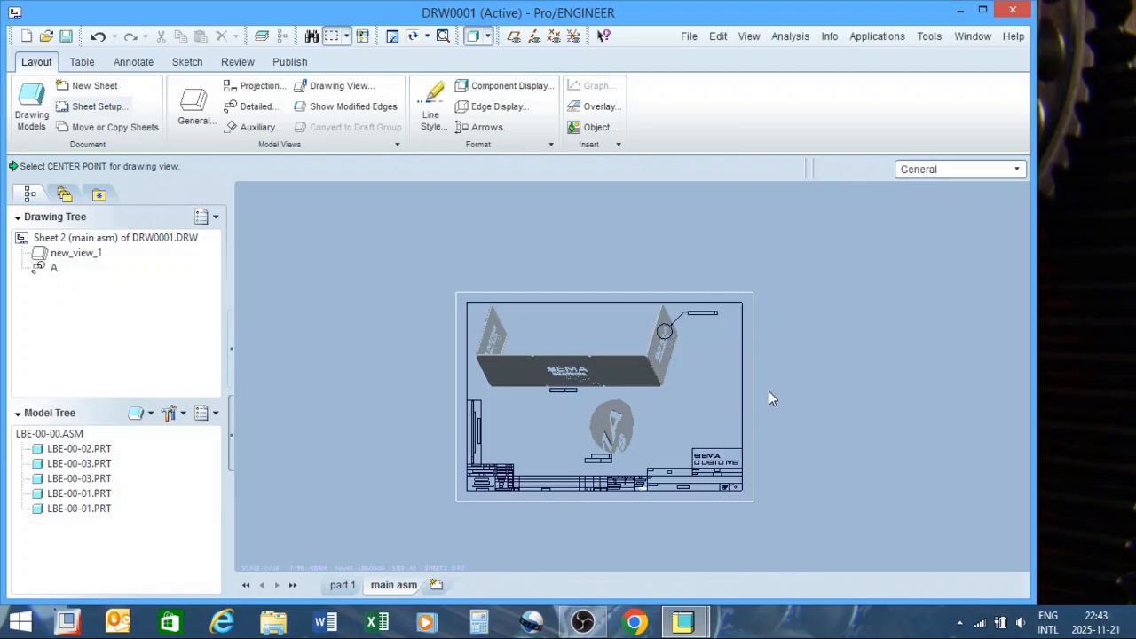
Dimension the length of one slanted edge of the letter cutout in detail view A, placing the dimension outside the circular view.
scroll(635, 423, down, 4)
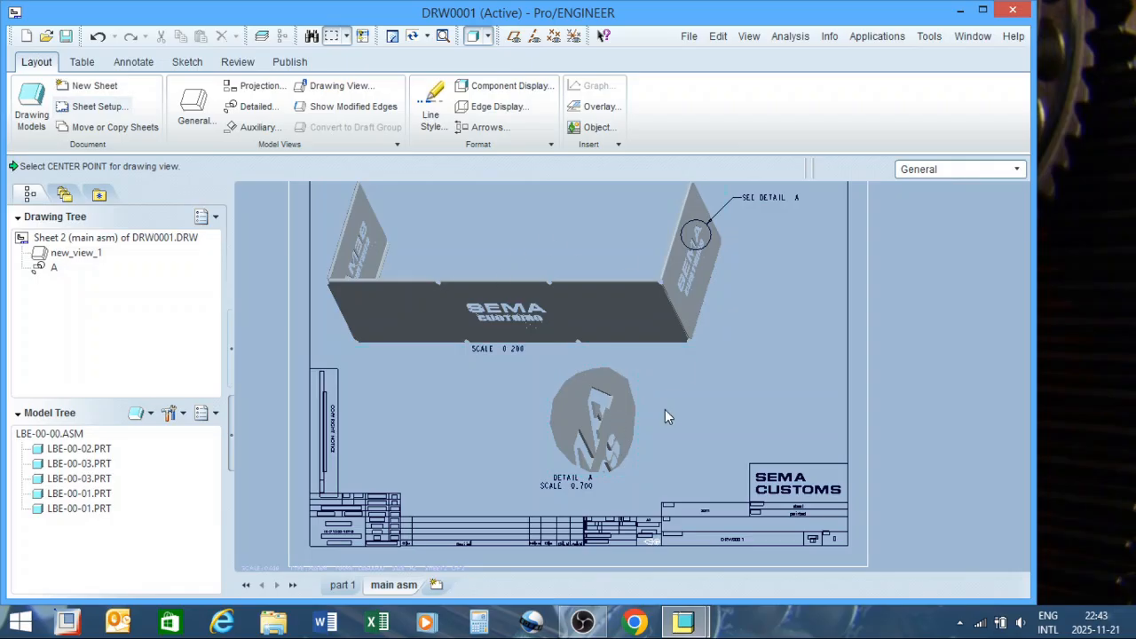
scroll(644, 436, up, 2)
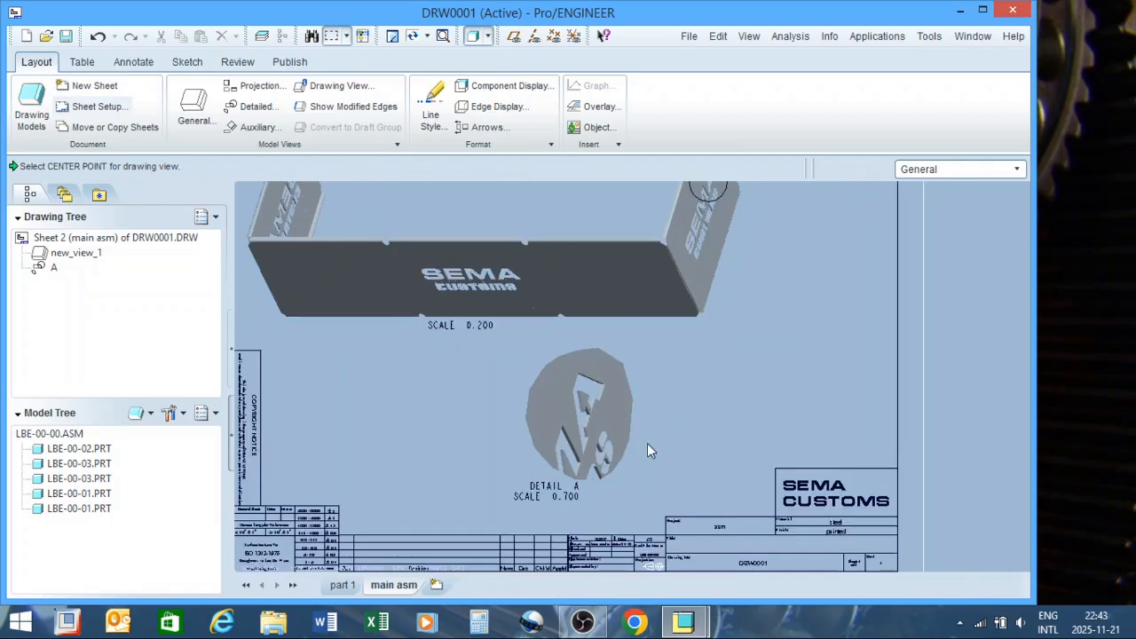
click(133, 63)
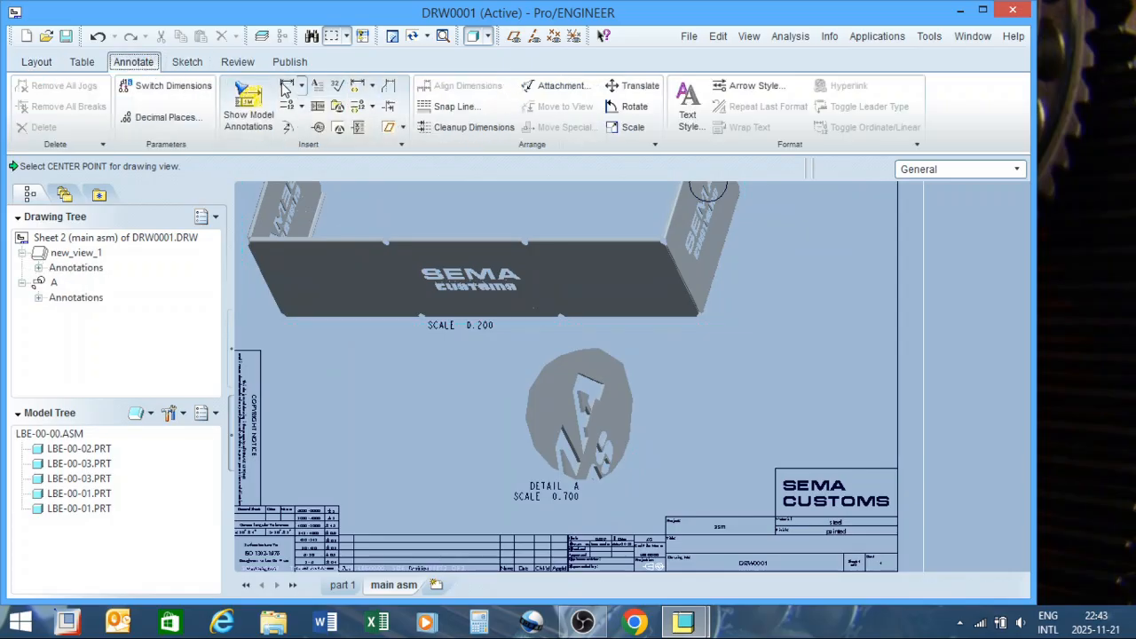
click(287, 85)
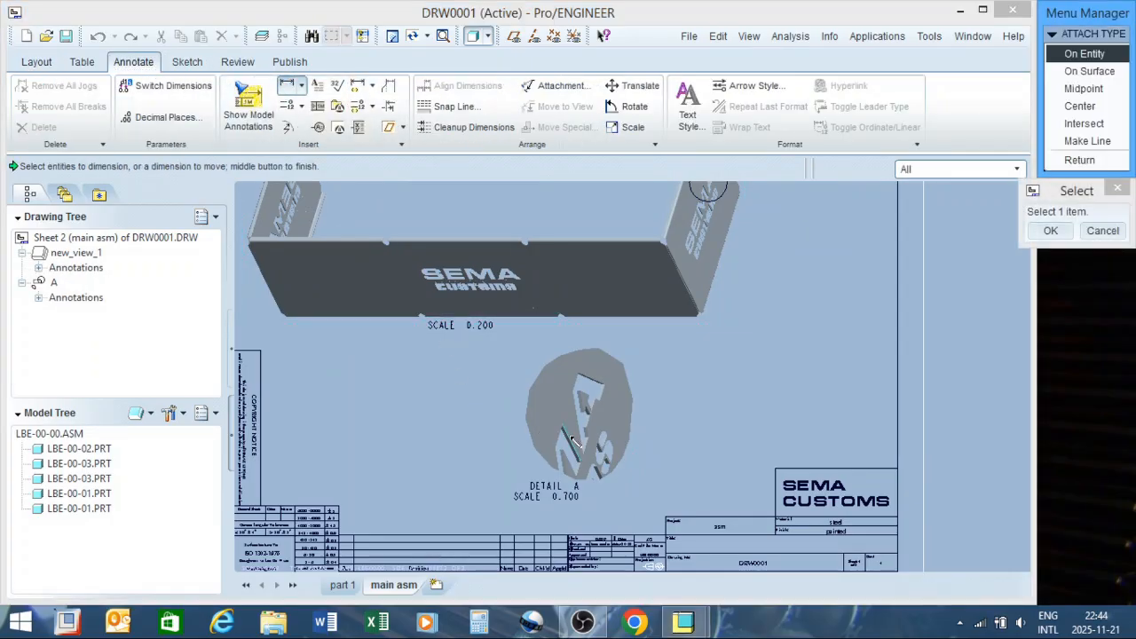
click(573, 440)
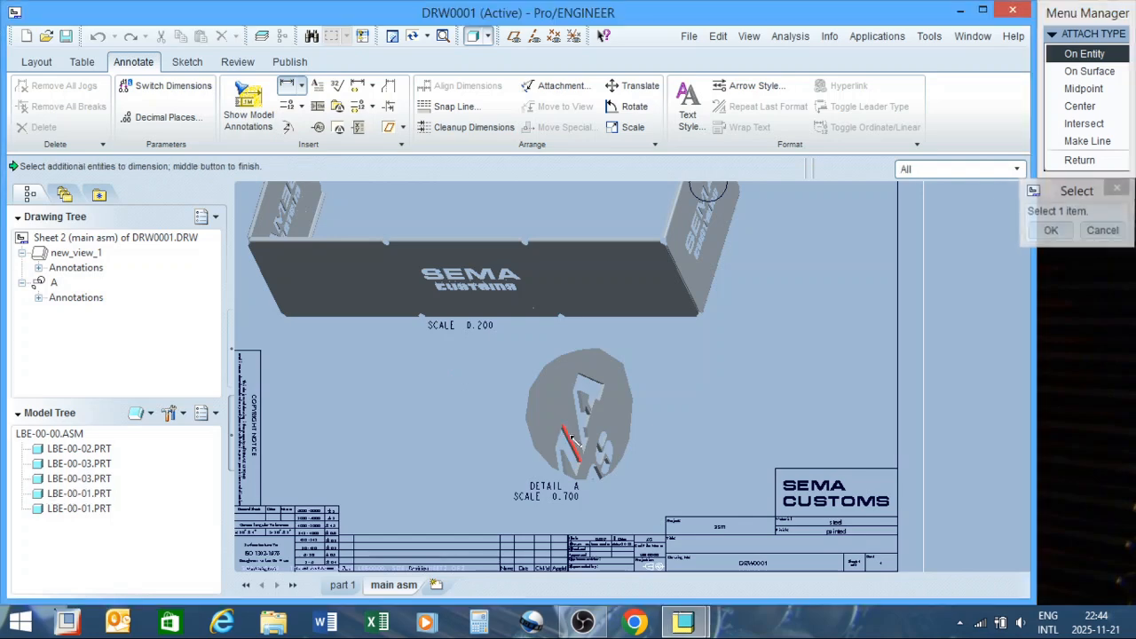
middle_click(684, 444)
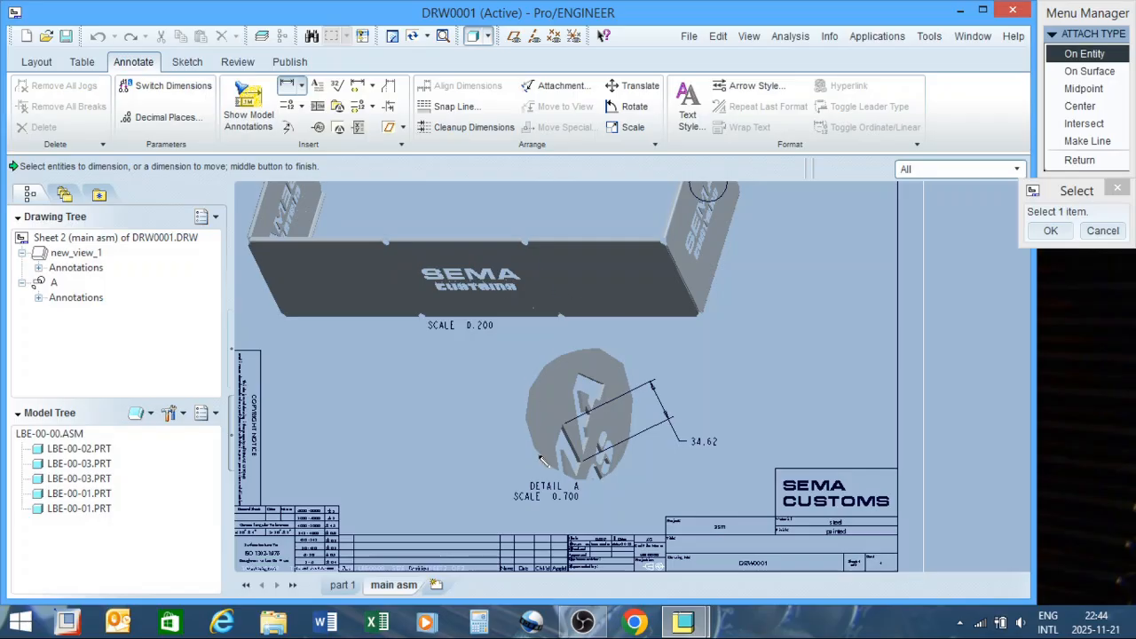
scroll(545, 462, down, 3)
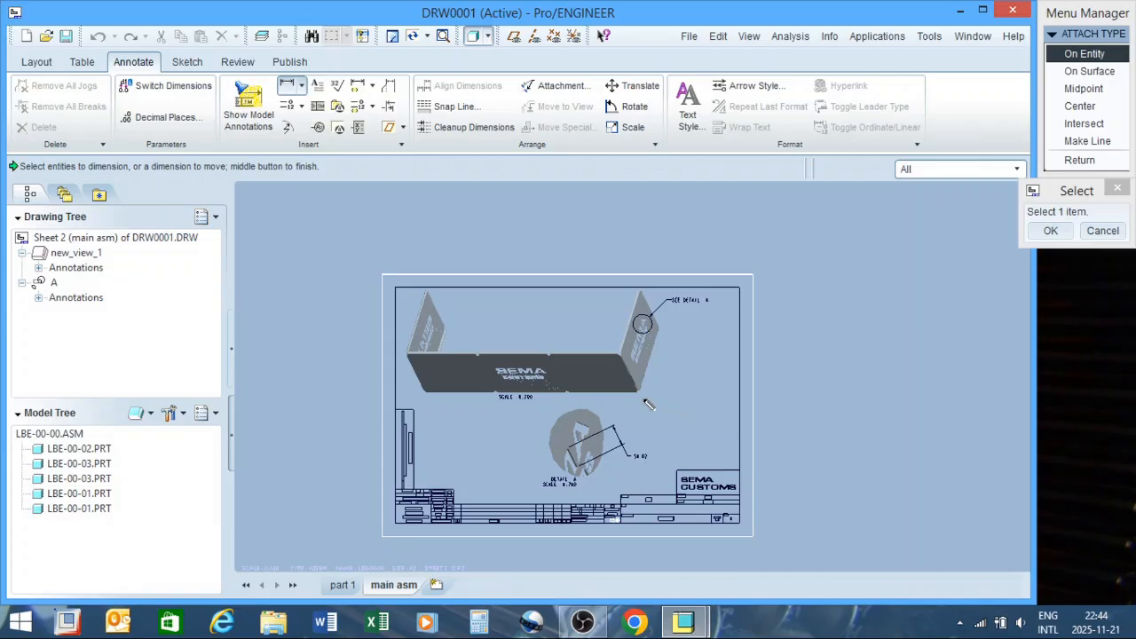
click(1100, 231)
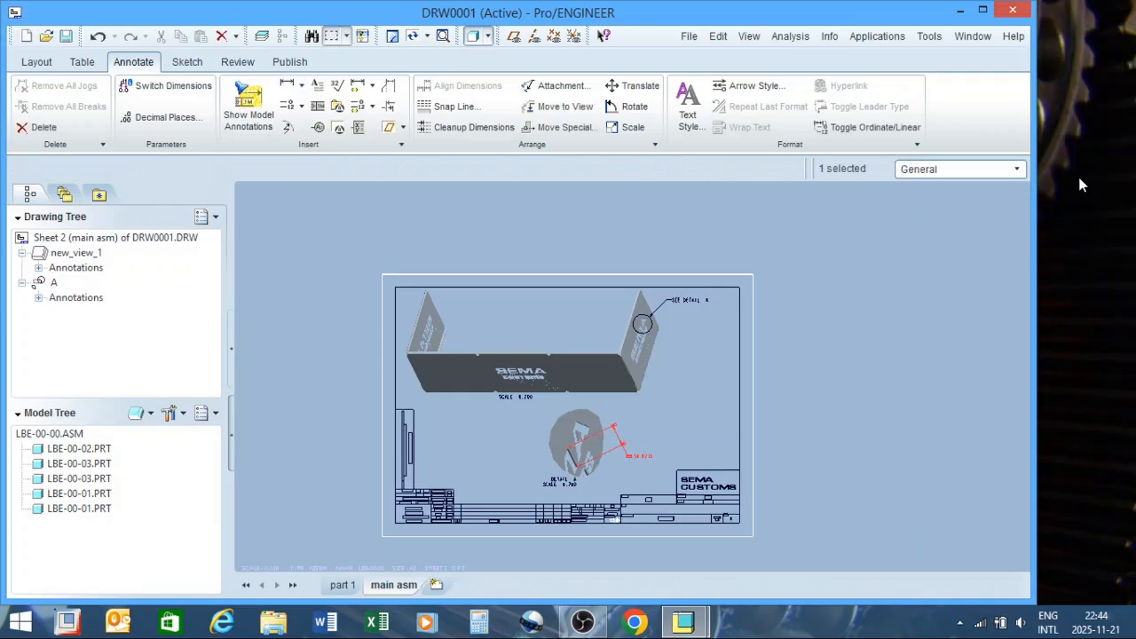
scroll(853, 335, up, 2)
scroll(716, 403, down, 2)
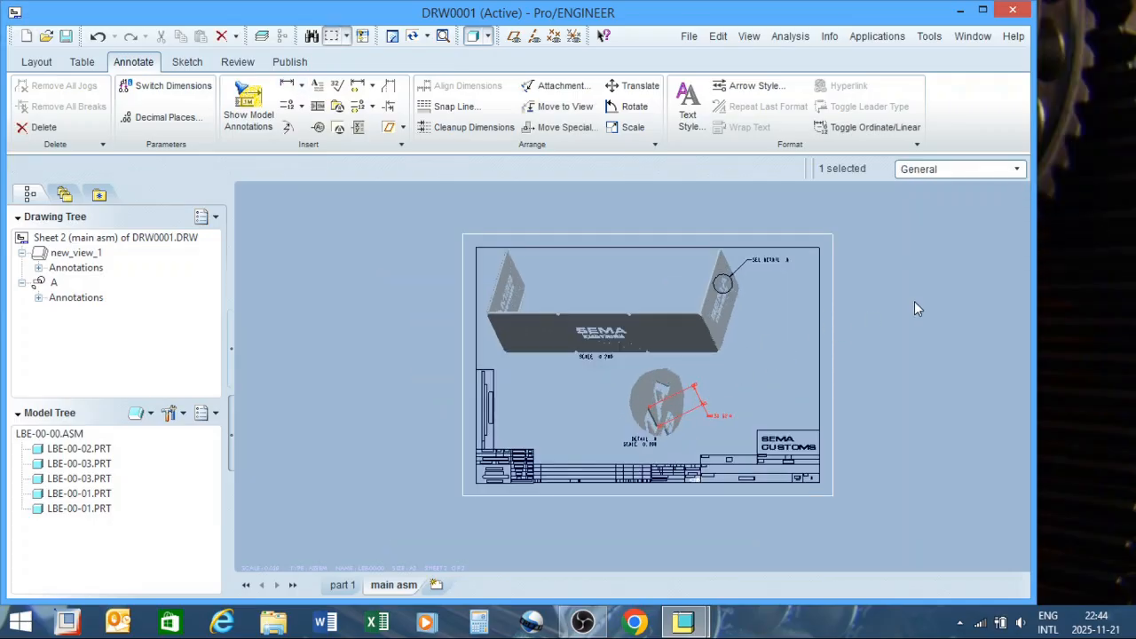
click(914, 301)
scroll(840, 283, down, 1)
scroll(839, 284, up, 1)
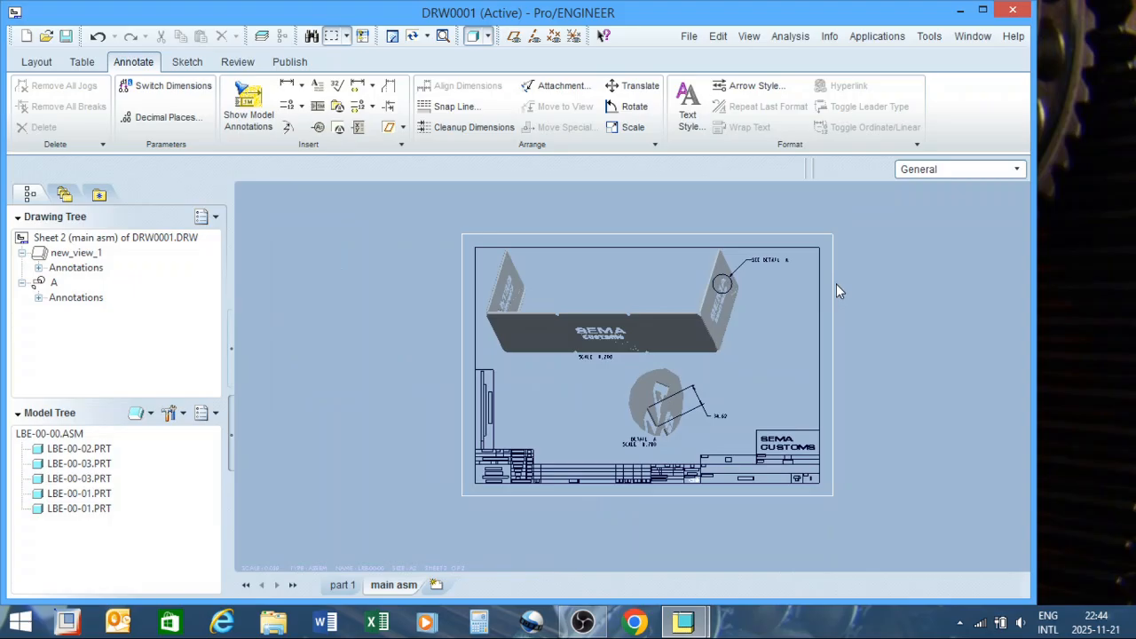
click(37, 61)
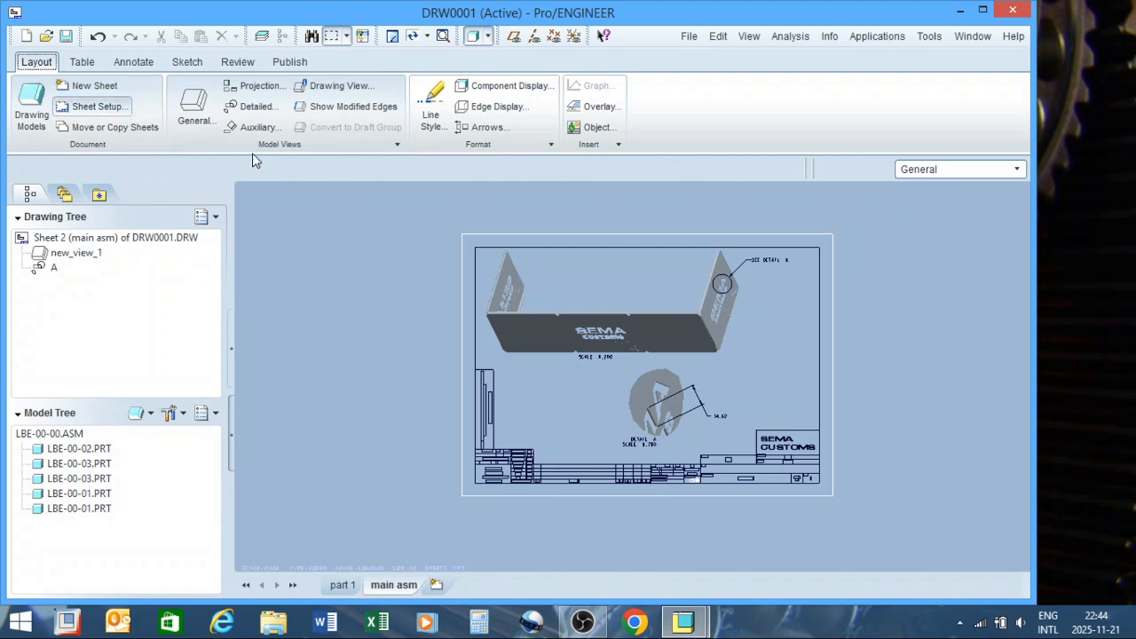
right_click(426, 292)
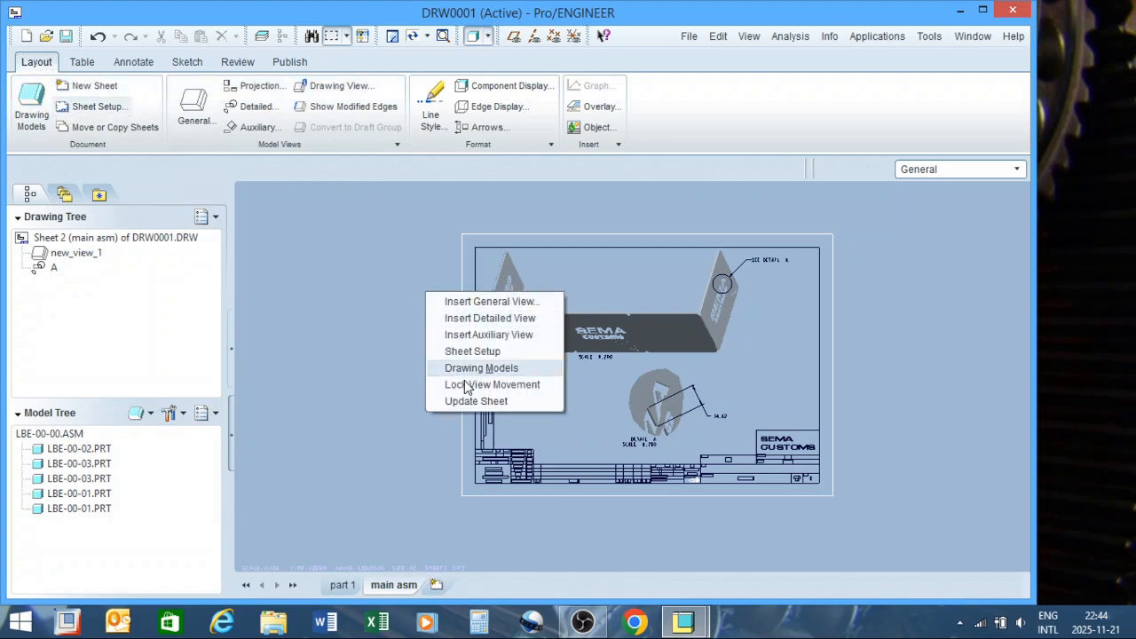
click(373, 419)
click(609, 328)
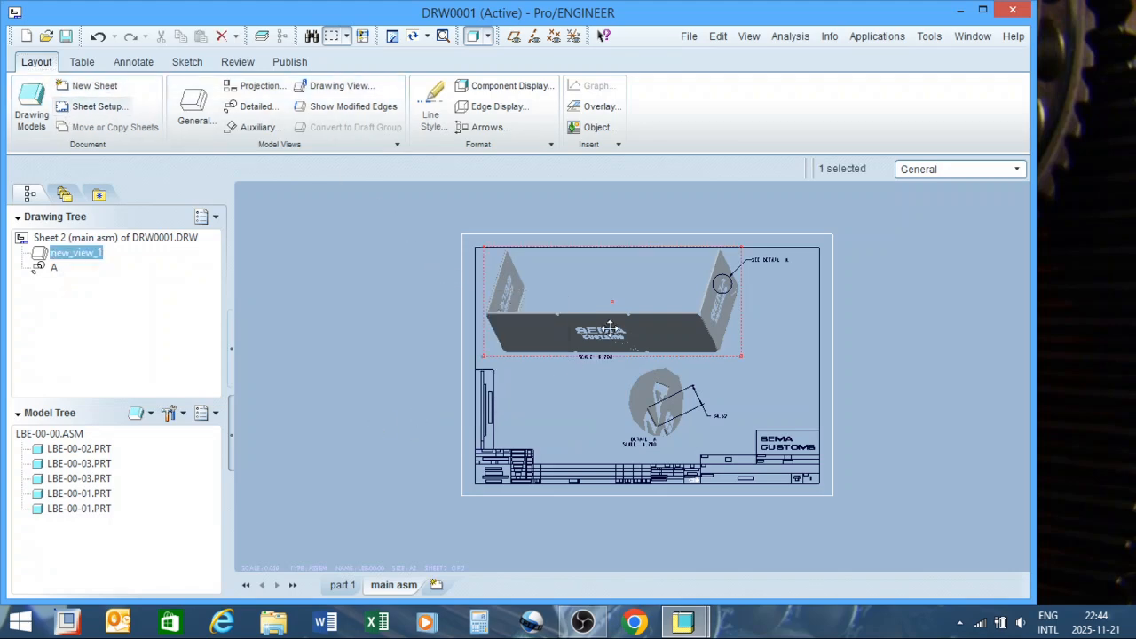
right_click(610, 329)
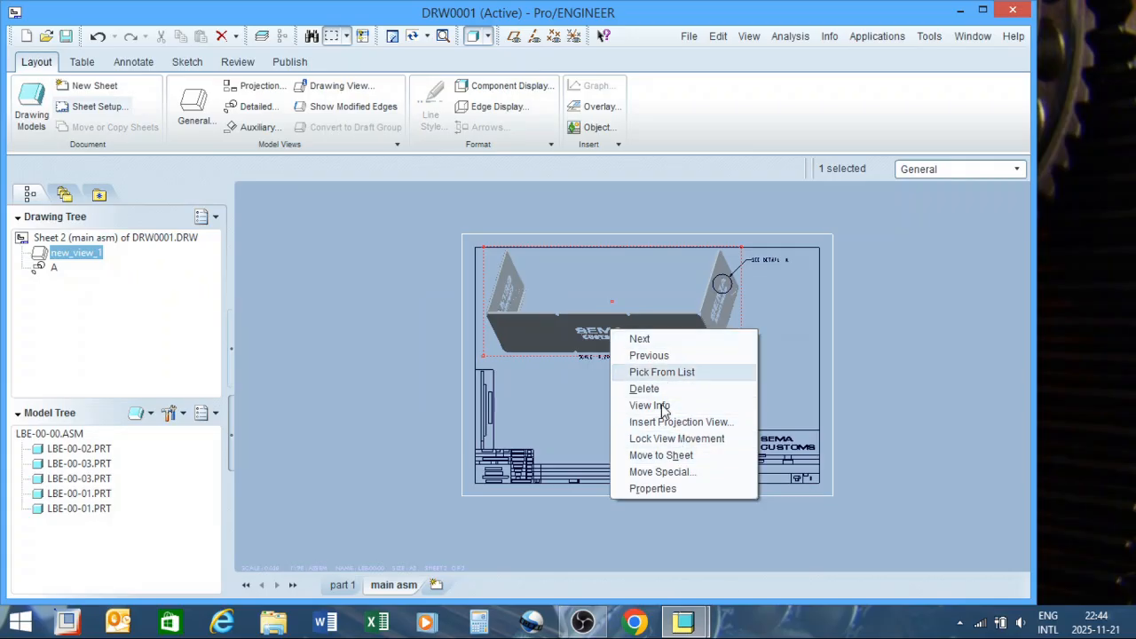
click(422, 392)
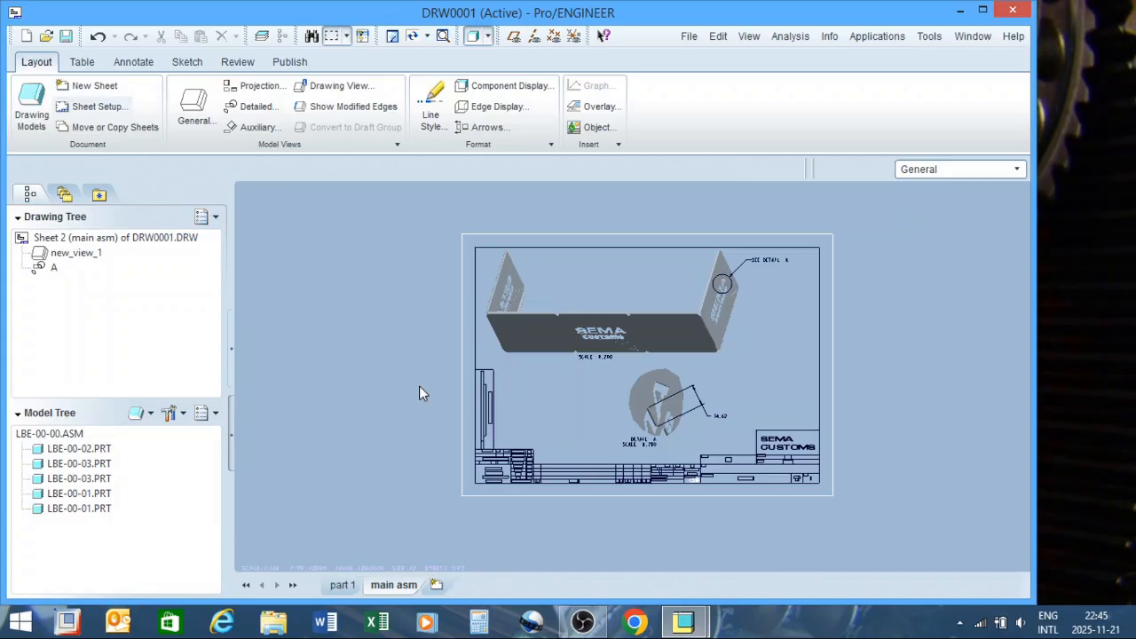
Minimize the DRW0001 drawing window.
click(961, 11)
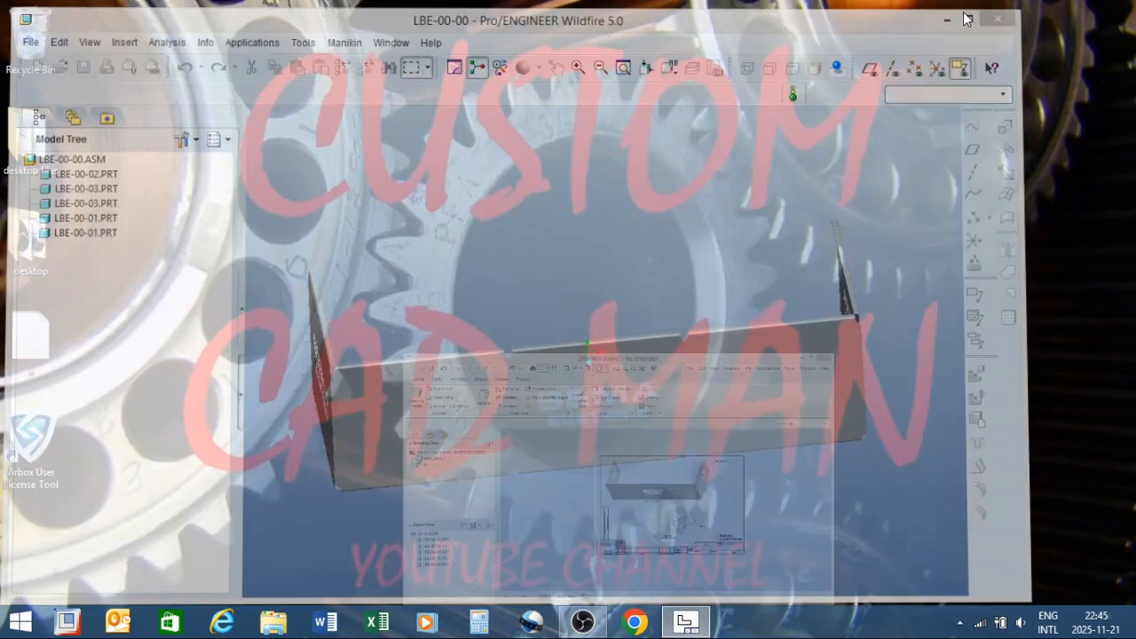